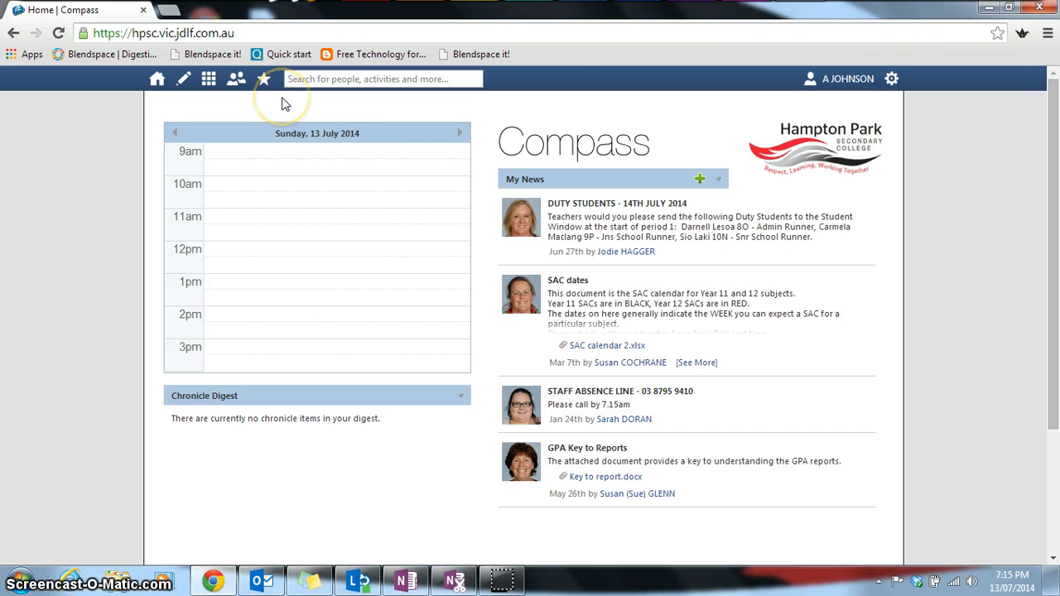
Step: Open HPSC Email from the school favourites and submit the staff e-mail address on the Office 365 sign-in page
left_click(265, 81)
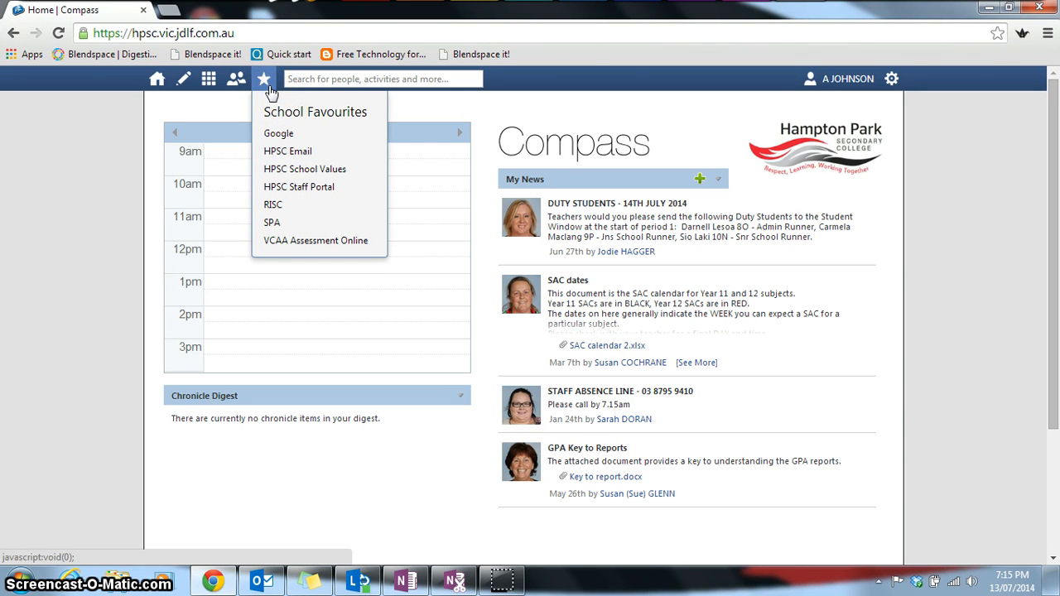
left_click(278, 152)
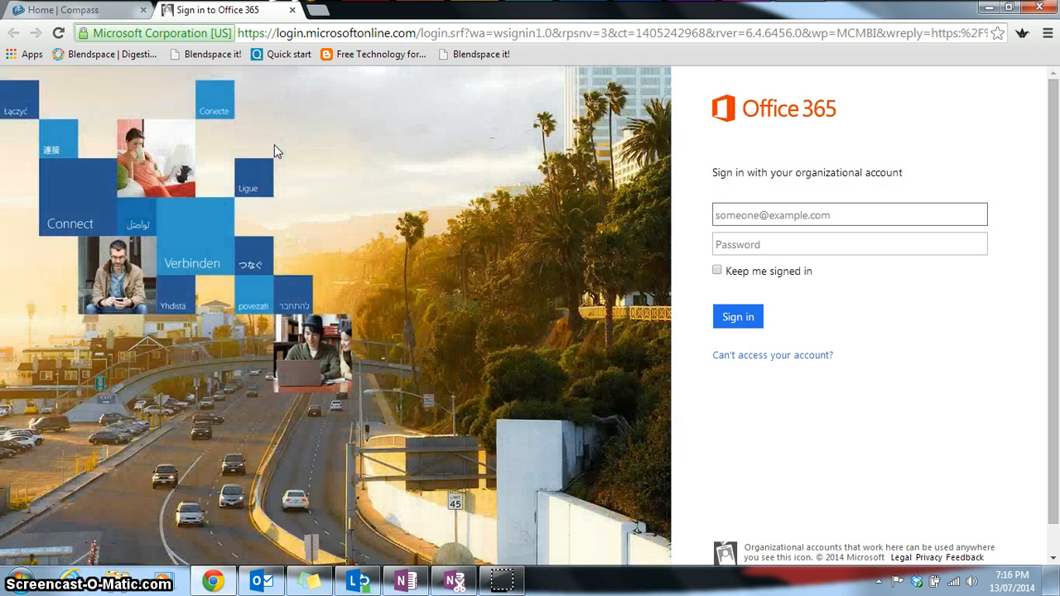
left_click(779, 219)
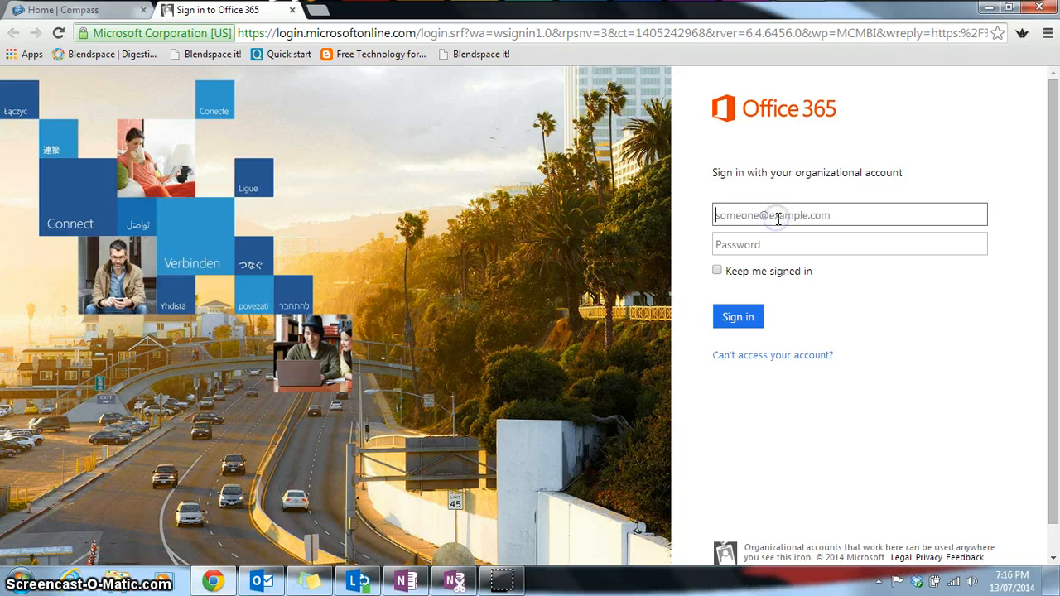
type("jp")
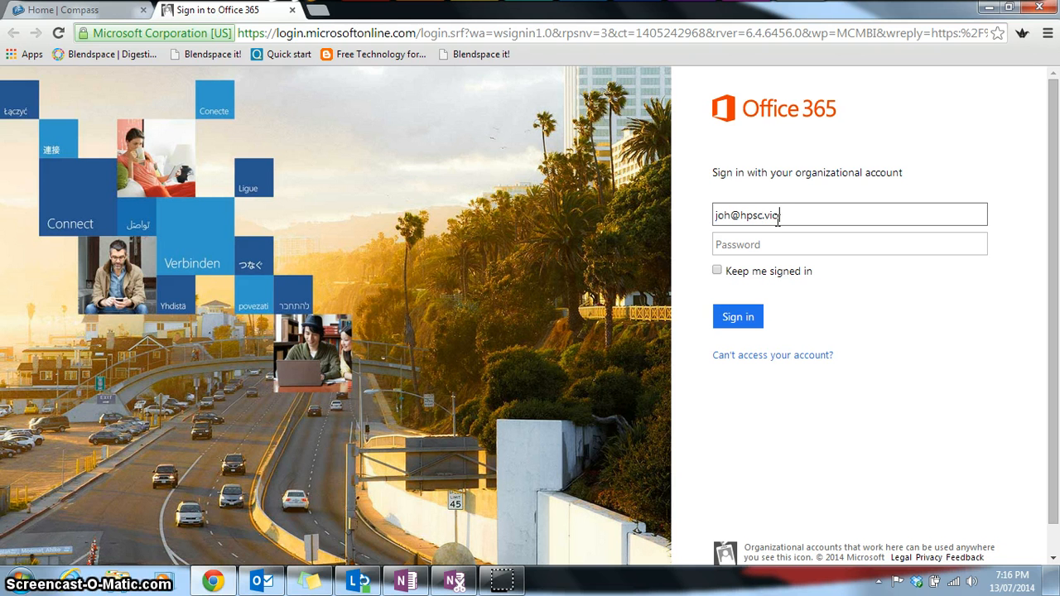
left_click(739, 317)
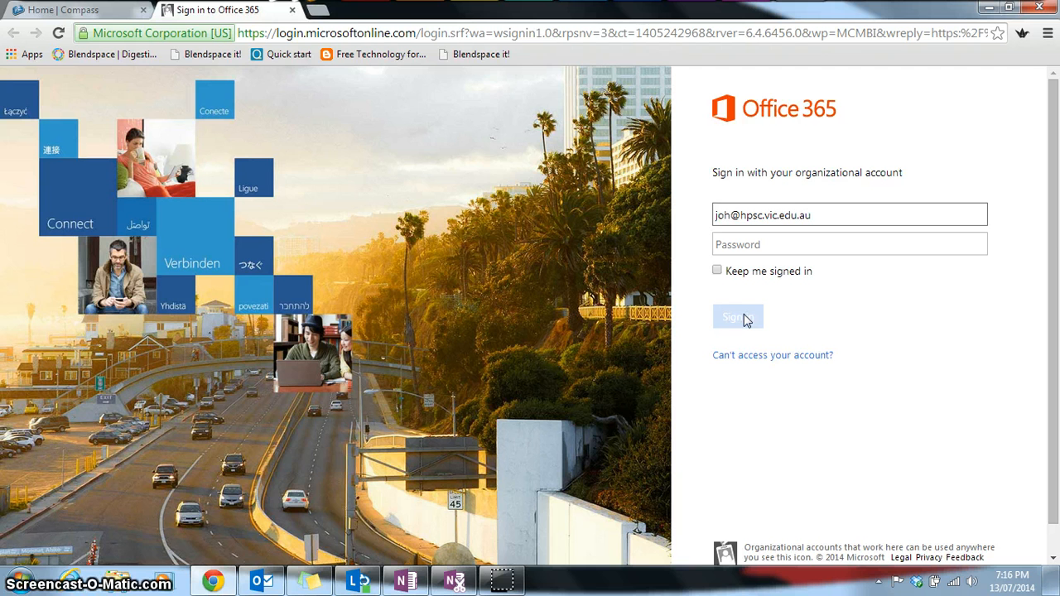
left_click(741, 318)
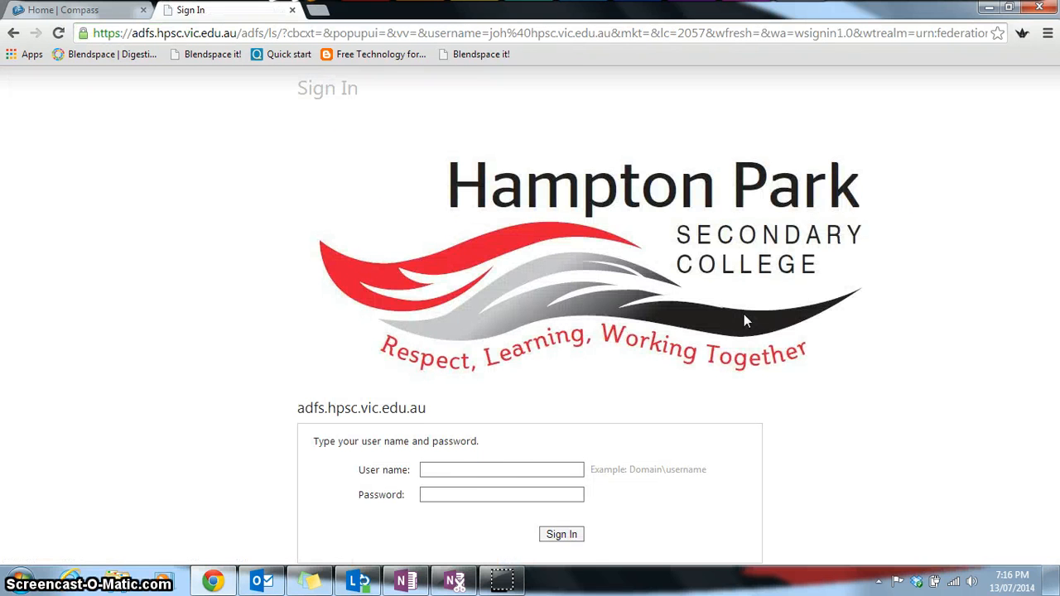
Step: Enter the user name and account password on the Hampton Park Secondary College page and sign in
left_click(490, 466)
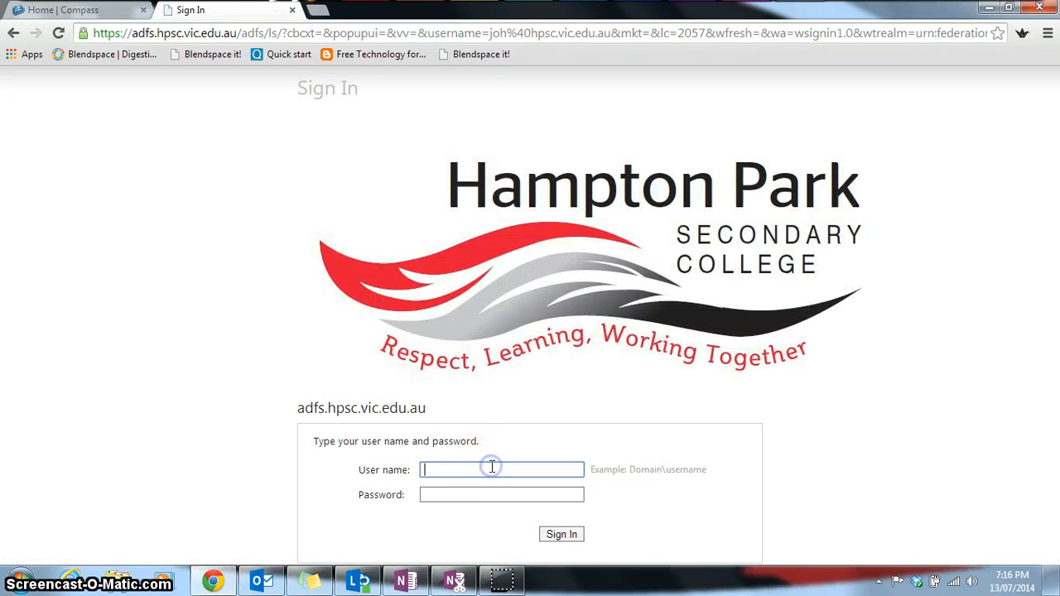
left_click(490, 466)
left_click(491, 494)
left_click(491, 493)
type("•")
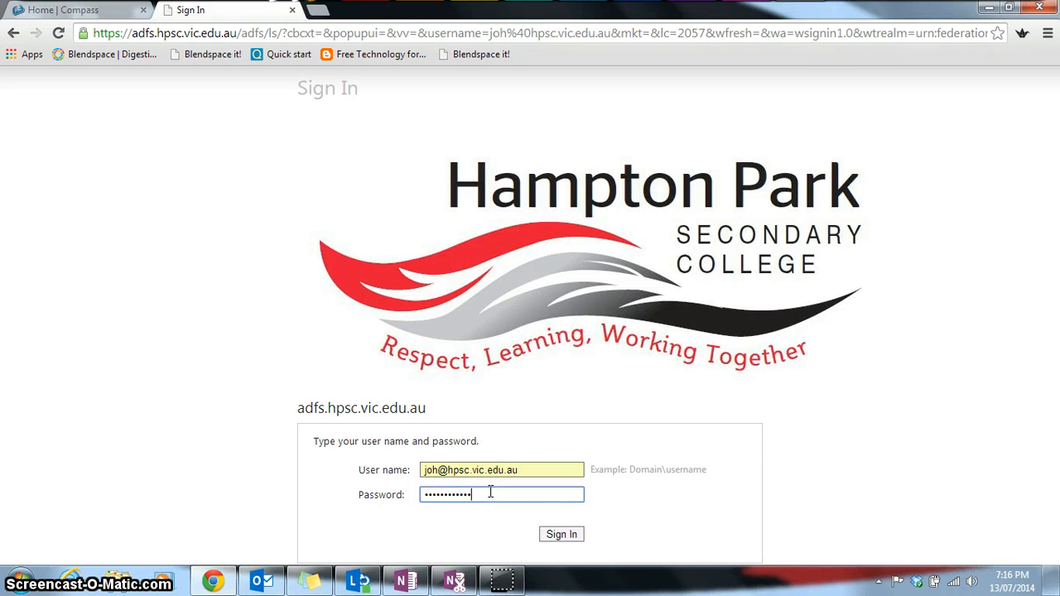
left_click(562, 535)
left_click(562, 535)
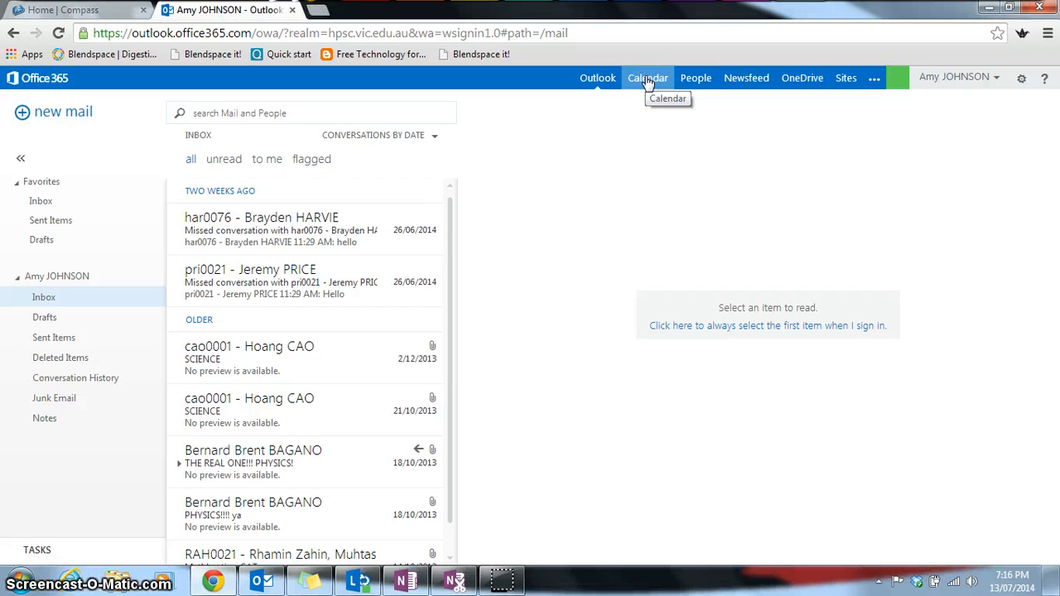
Step: View the People contacts and the Newsfeed, including the list of audiences a post can be shared with
left_click(694, 85)
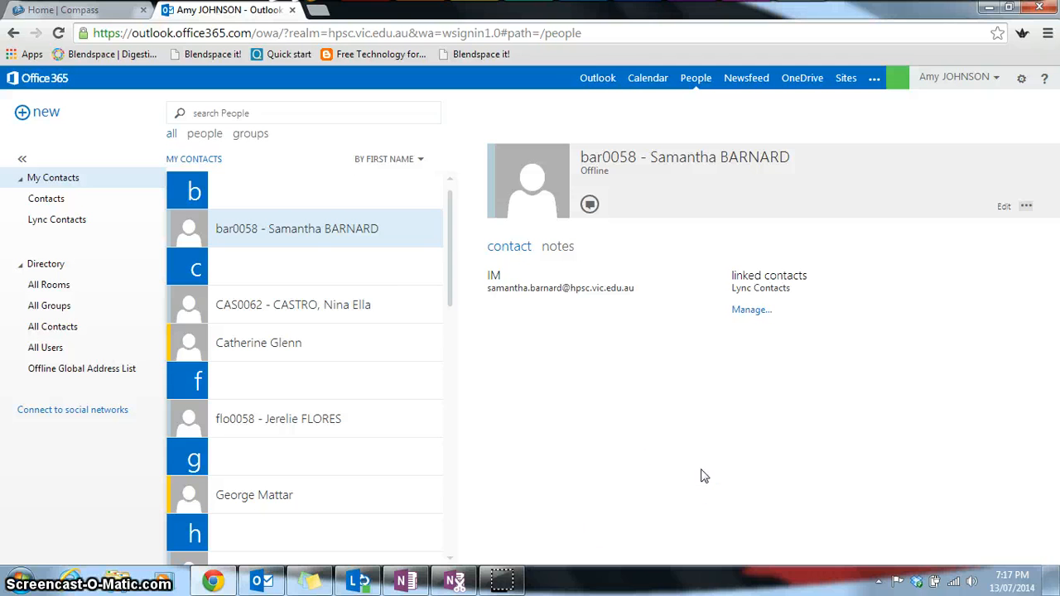
left_click(750, 80)
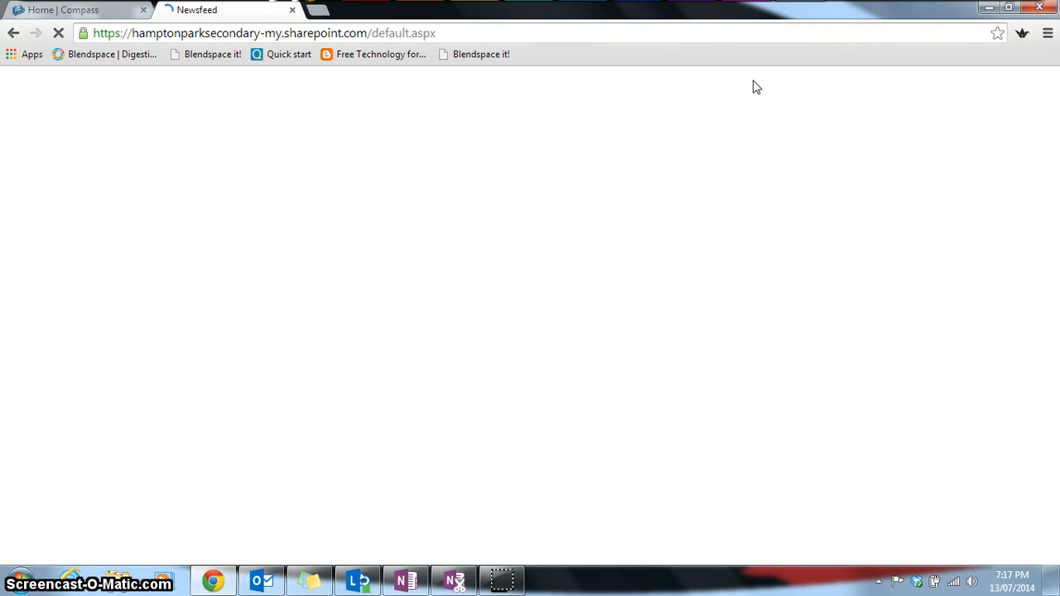
left_click(256, 112)
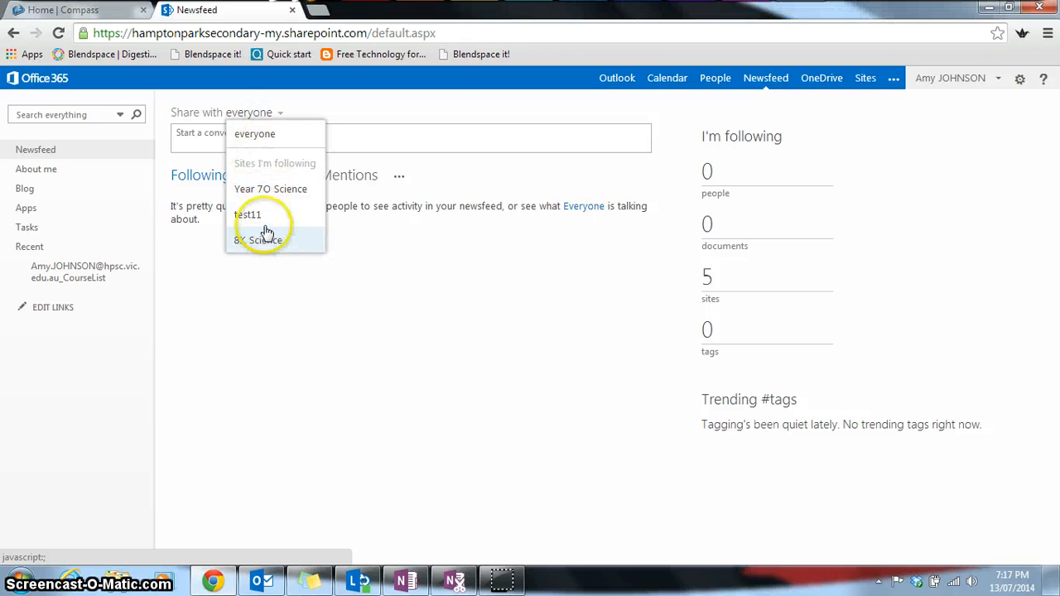
left_click(428, 93)
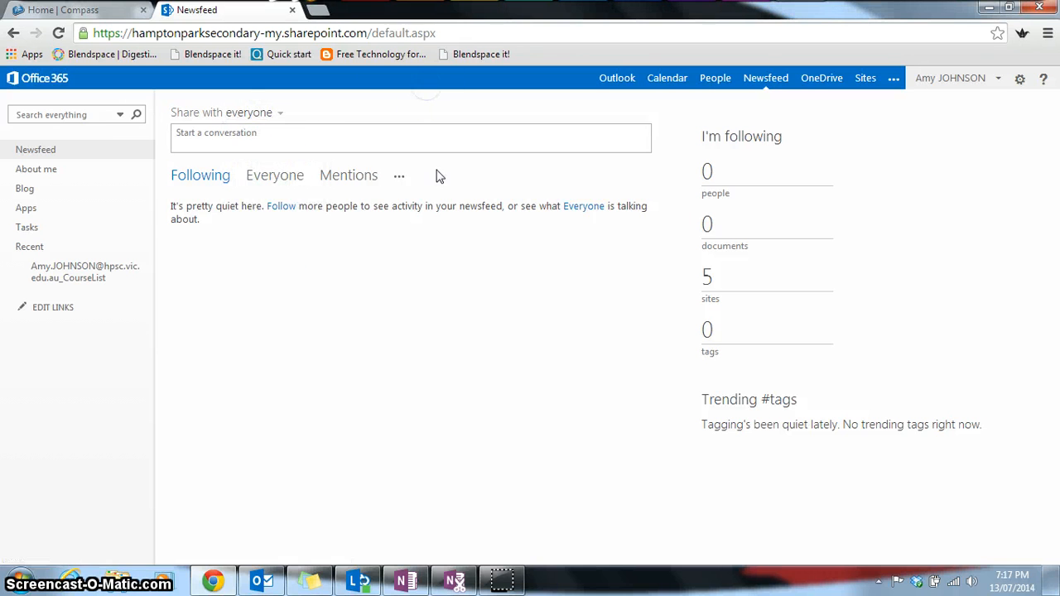
Step: Open OneDrive and look inside the personal Courses folder
left_click(828, 87)
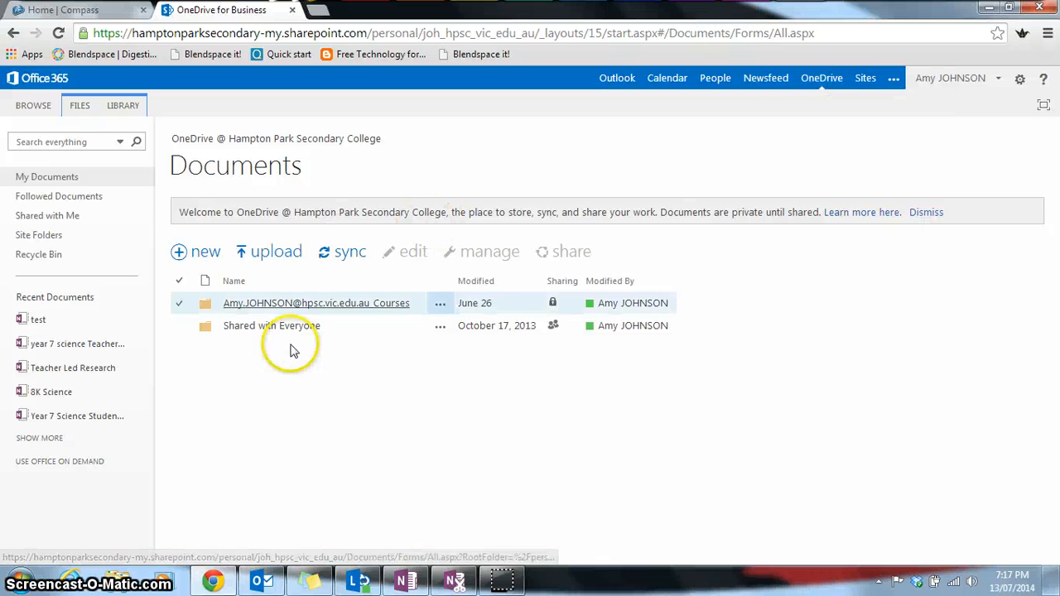
left_click(308, 309)
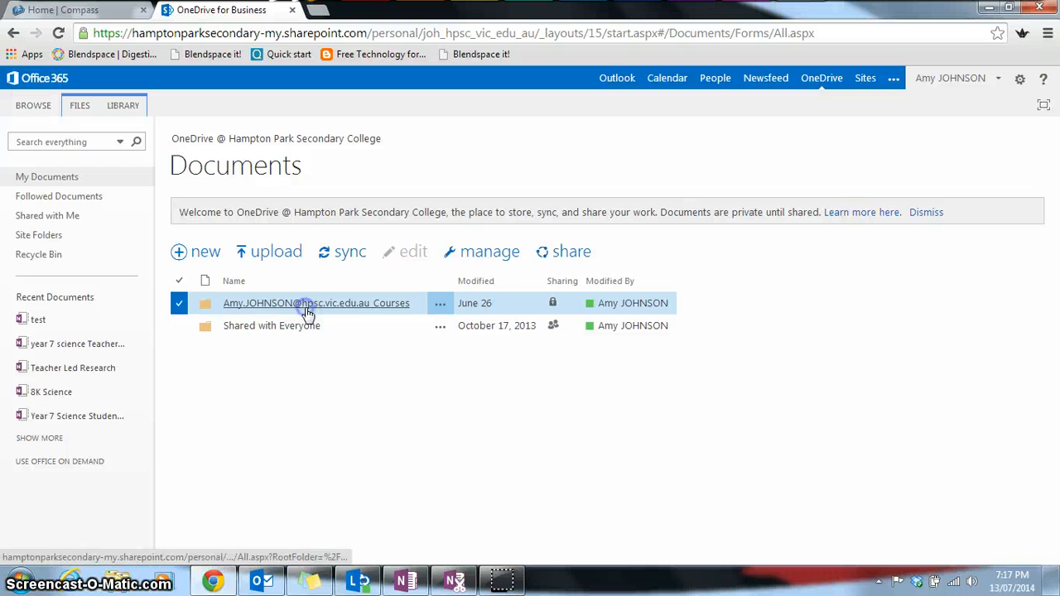
left_click(308, 308)
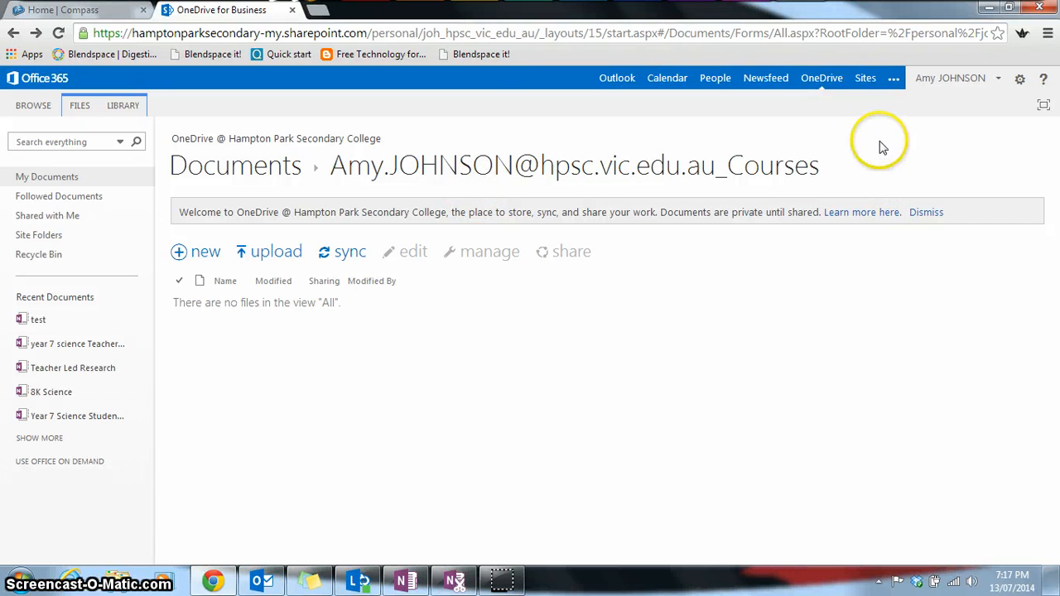
Step: Create a new site named 7A Science under Sites, adding a colleague as another owner
left_click(867, 85)
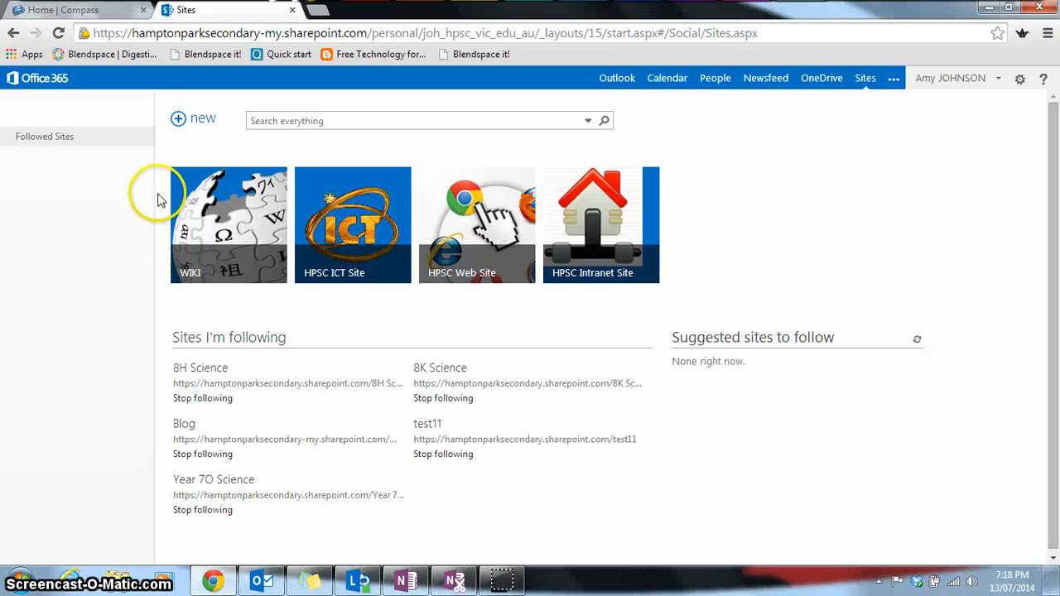
left_click(203, 121)
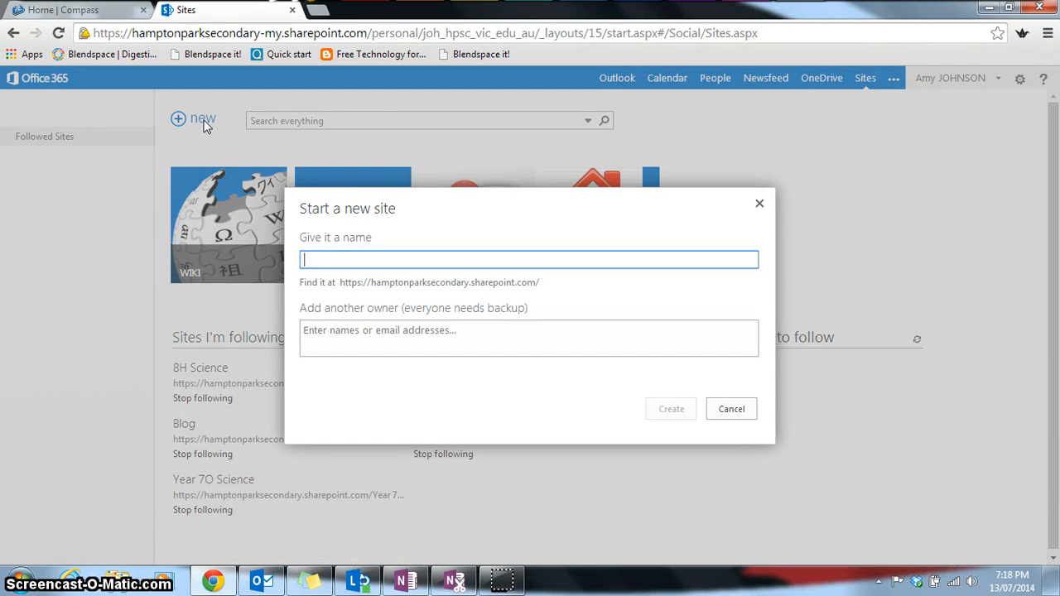
type("7A Science")
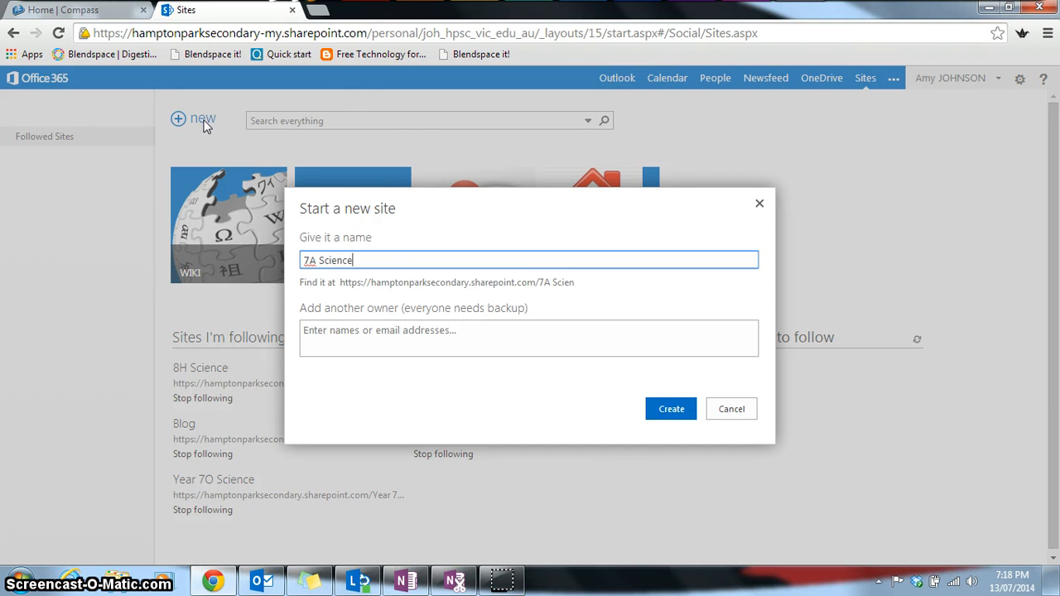
left_click(493, 331)
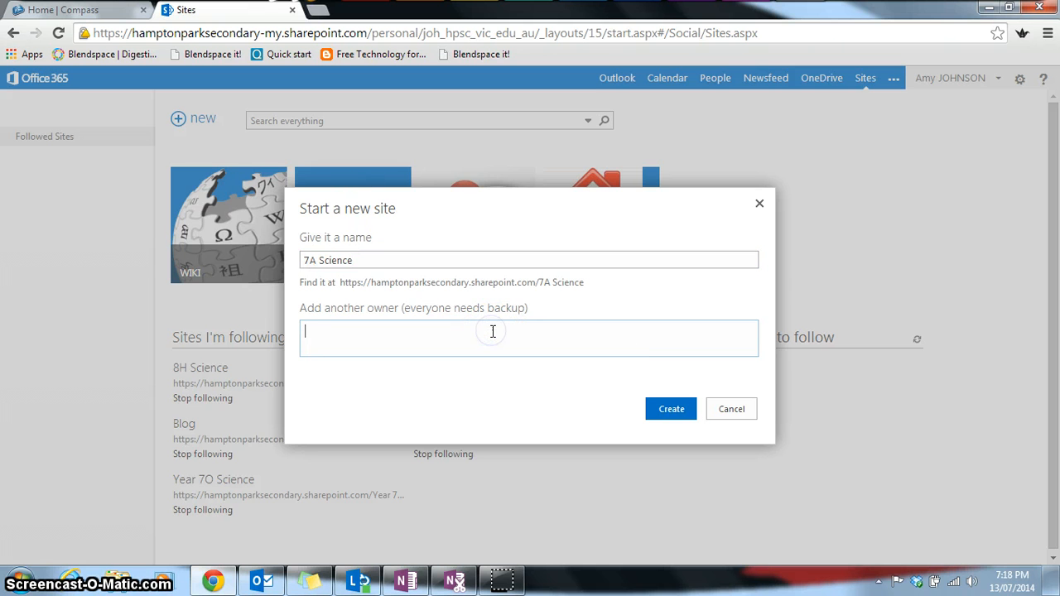
type("glenn")
left_click(451, 390)
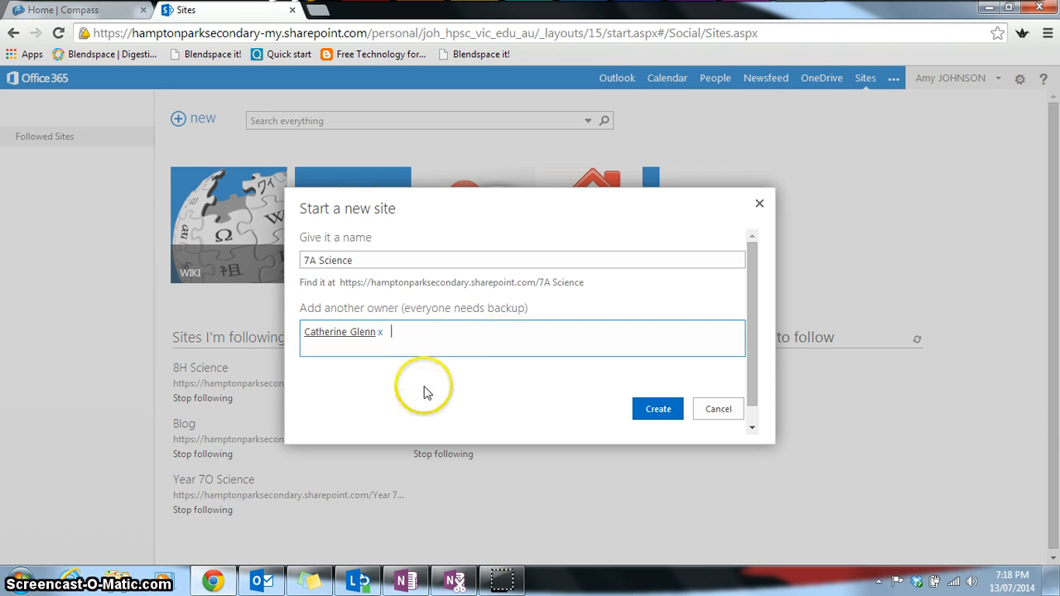
left_click(656, 410)
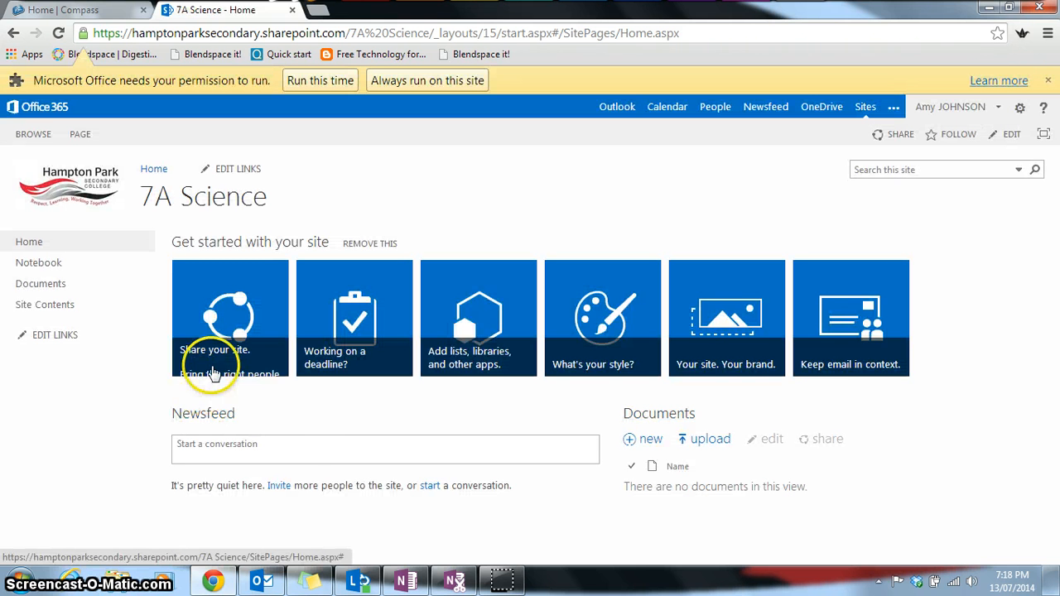
Step: Look up a student by first name in the 7A Science site's sharing invitation and check who the site is shared with
left_click(222, 351)
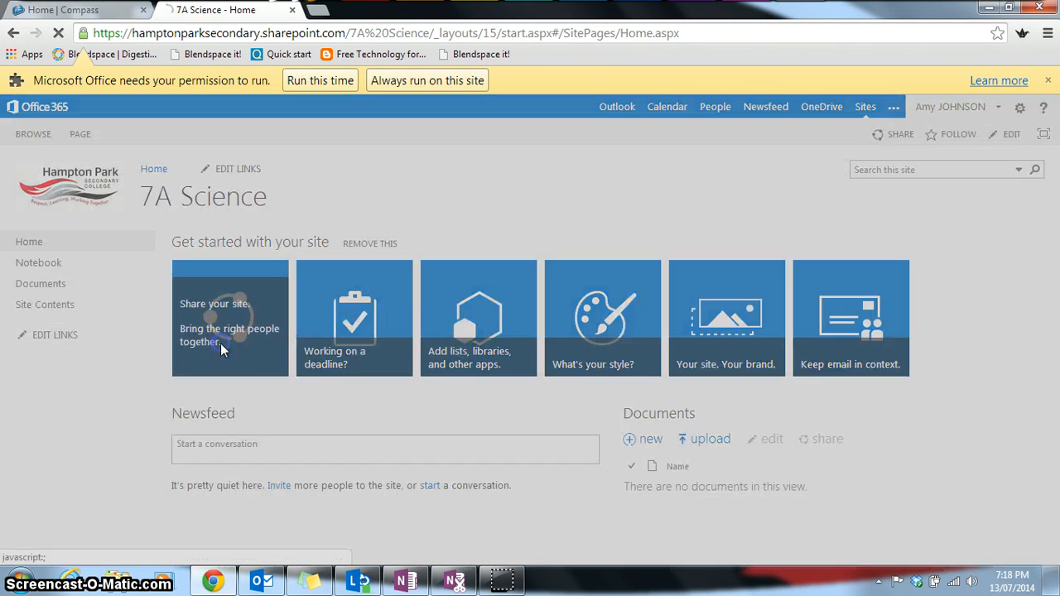
left_click(464, 277)
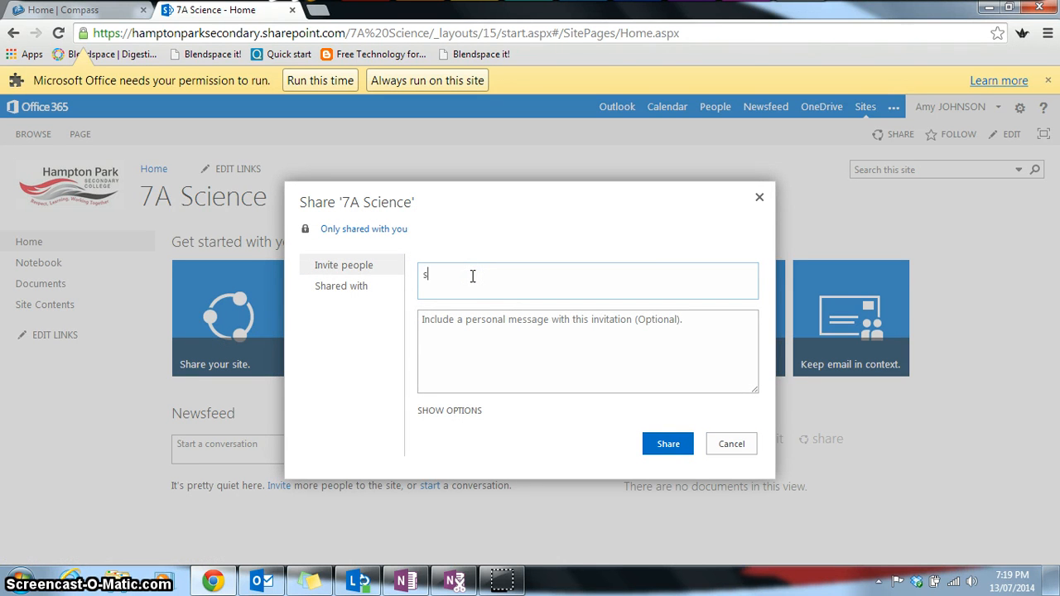
type("samantha")
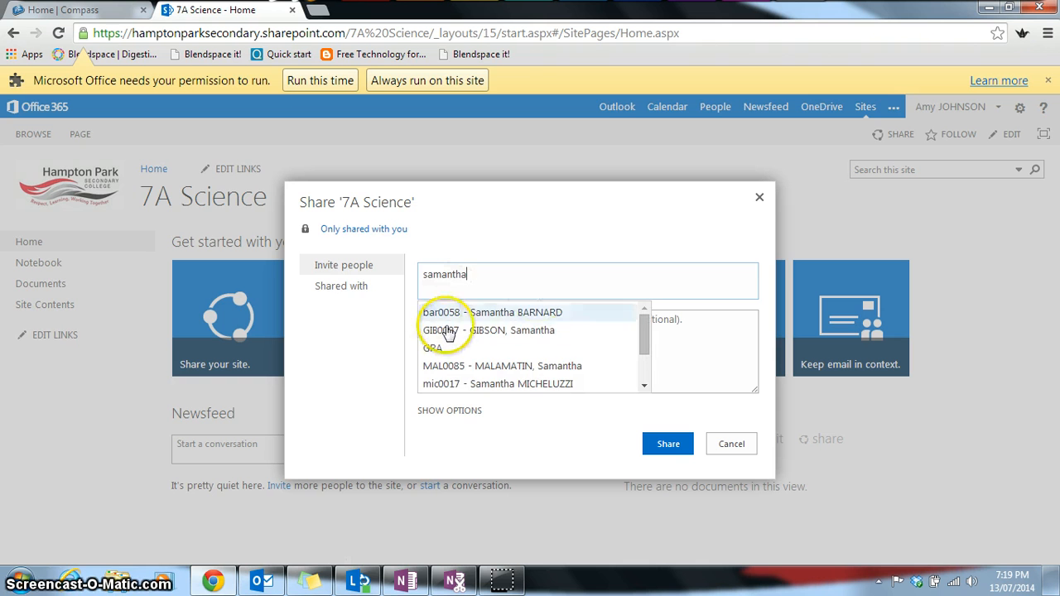
left_click_drag(647, 330, 648, 303)
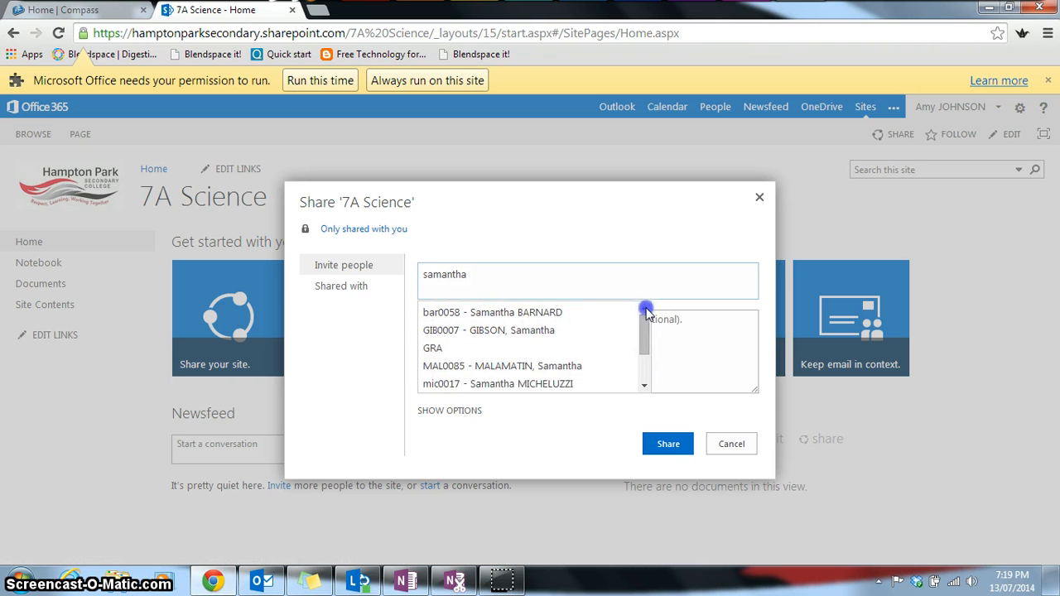
left_click(331, 291)
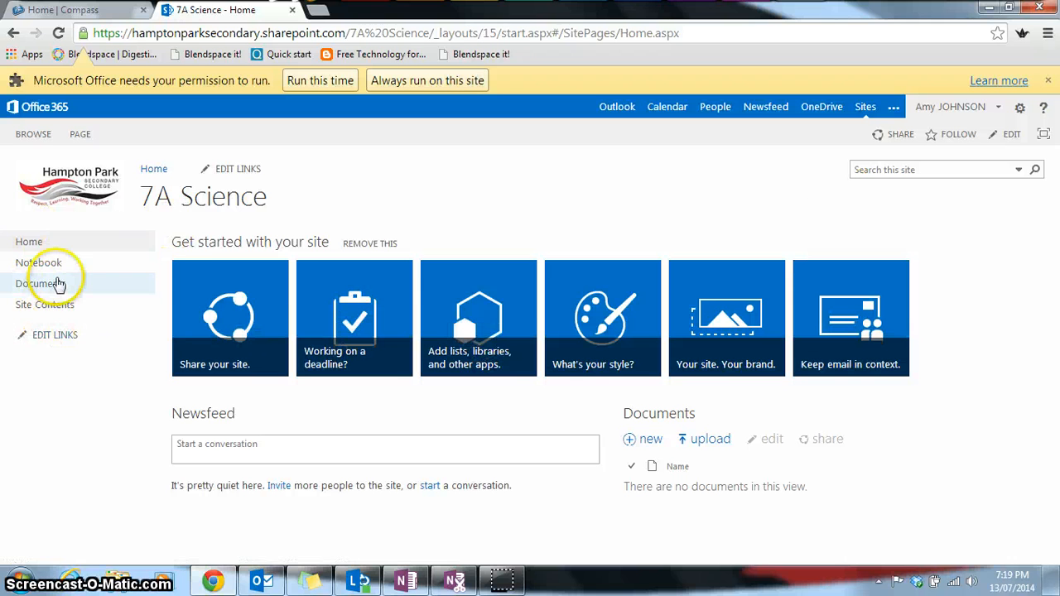
Step: View the 7A Science site's OneNote notebook, return to the site, and look at its Documents library
left_click(59, 270)
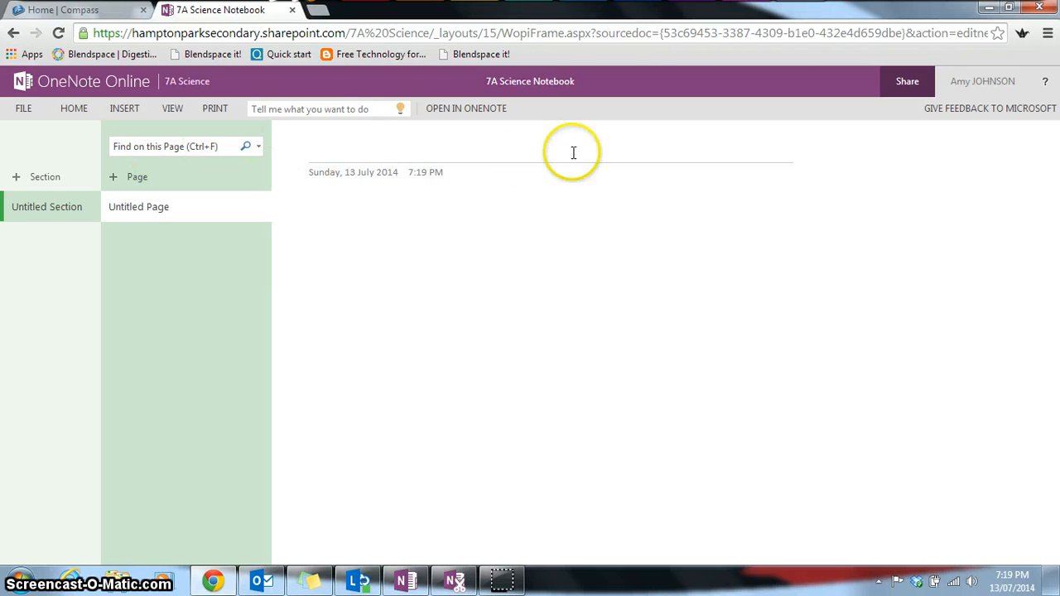
left_click(14, 34)
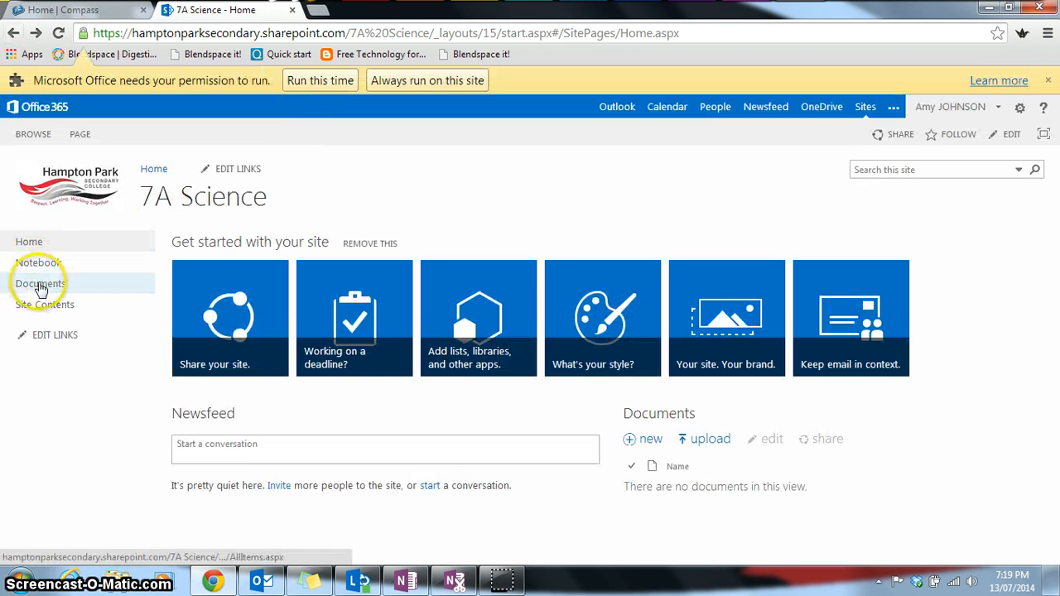
left_click(42, 290)
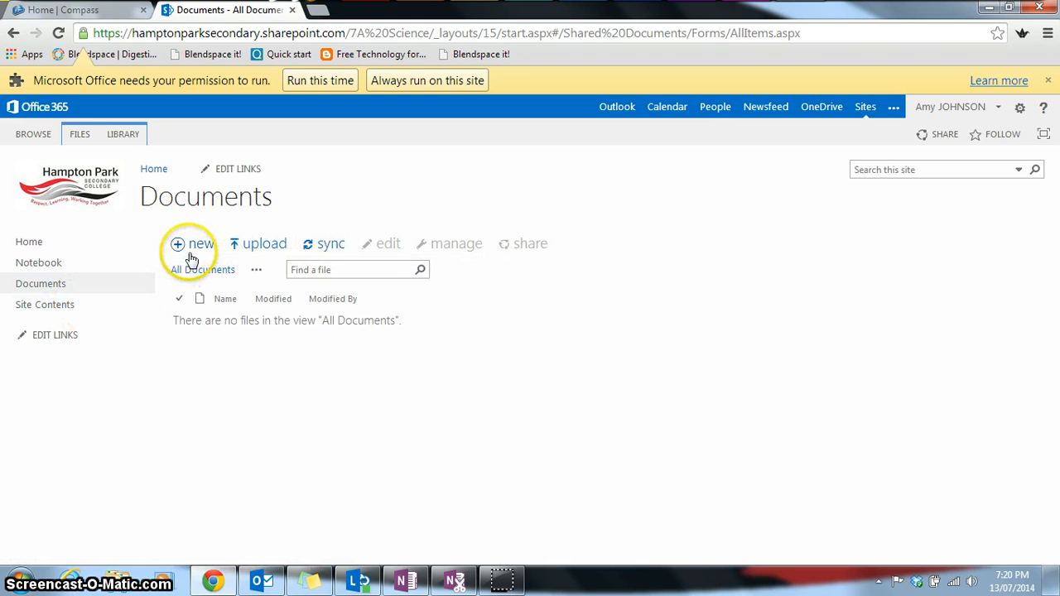
Step: Start the OneNote Setup Tool for Teachers from the 7A Science site's contents
left_click(89, 302)
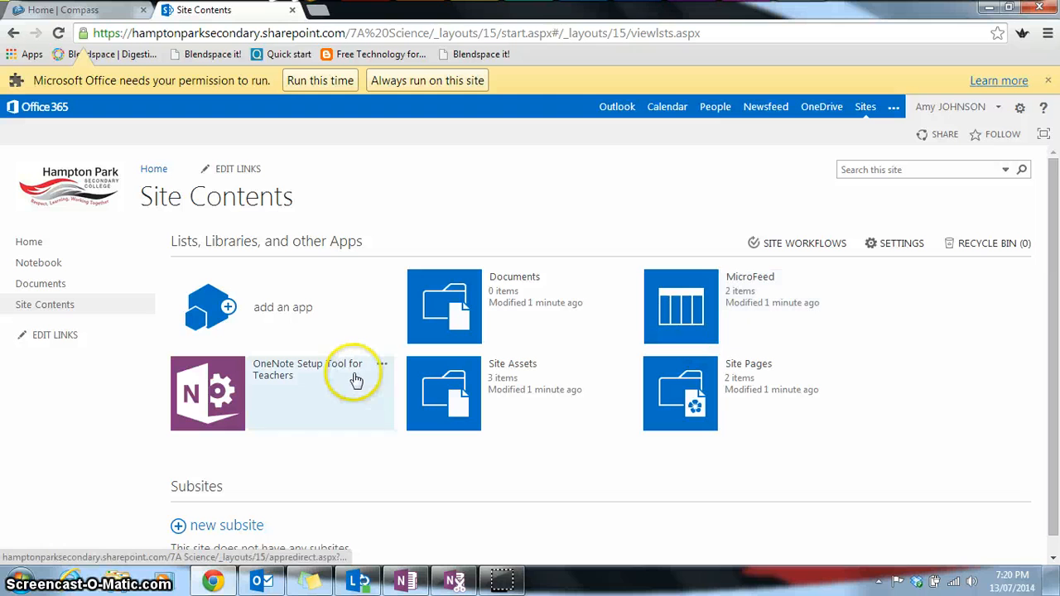
left_click(1023, 110)
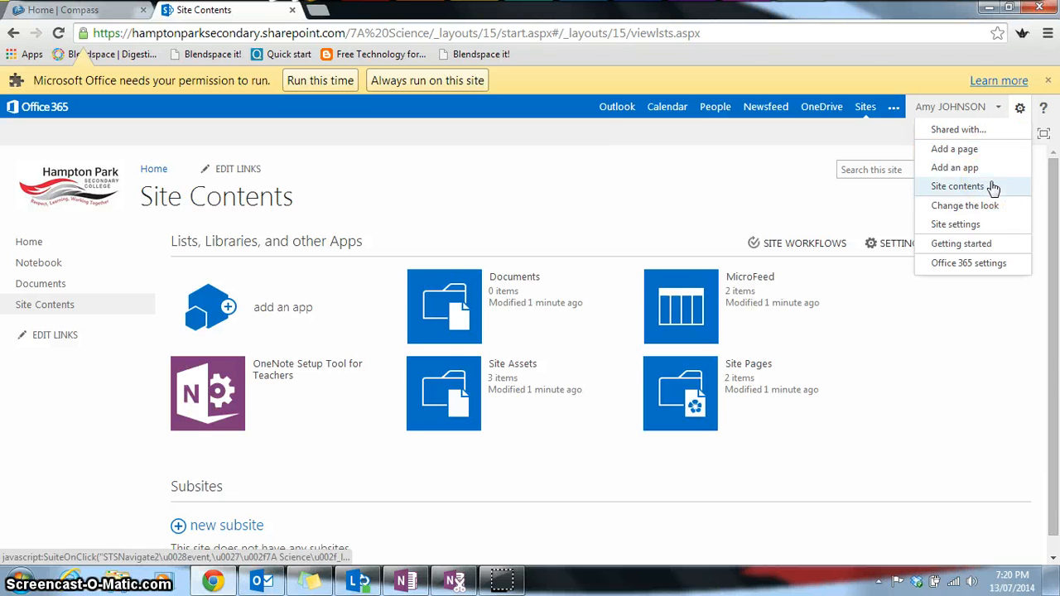
left_click(239, 397)
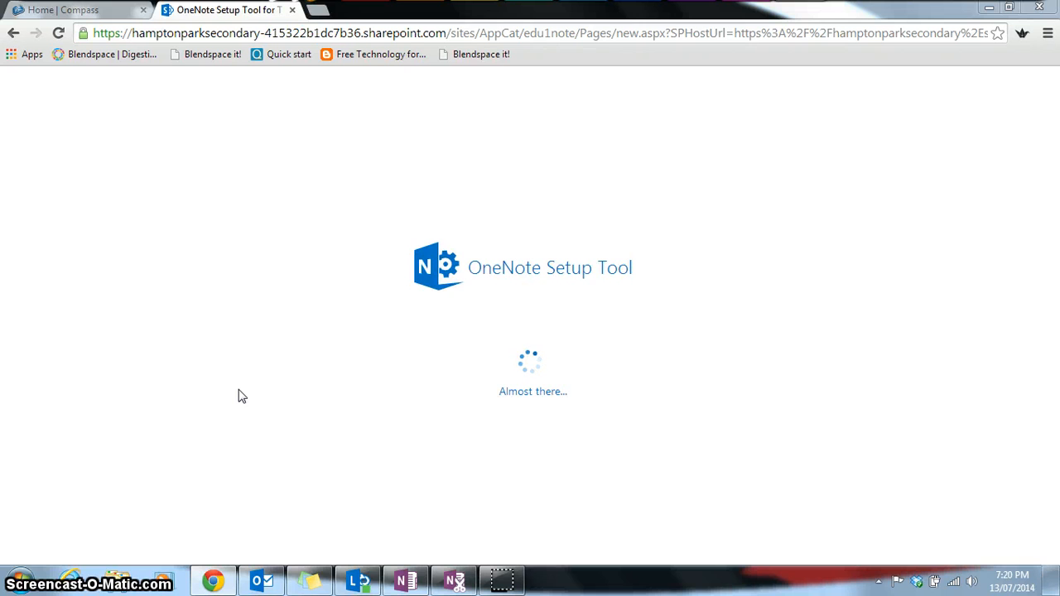
left_click(280, 377)
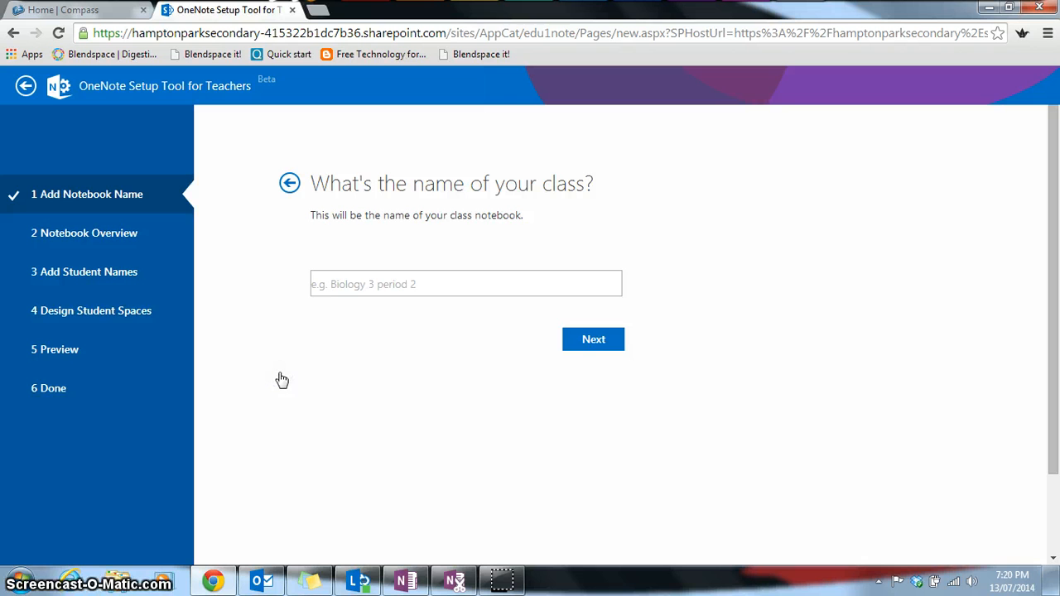
Step: Name the class notebook 7A Science and accept the default section groups in the notebook overview
left_click(341, 285)
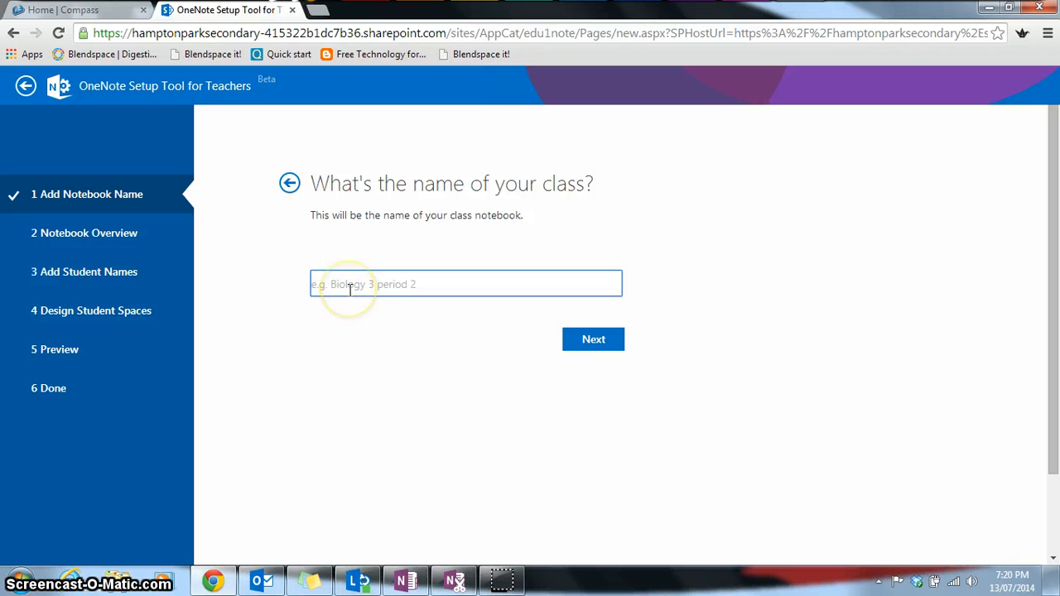
type("7A ")
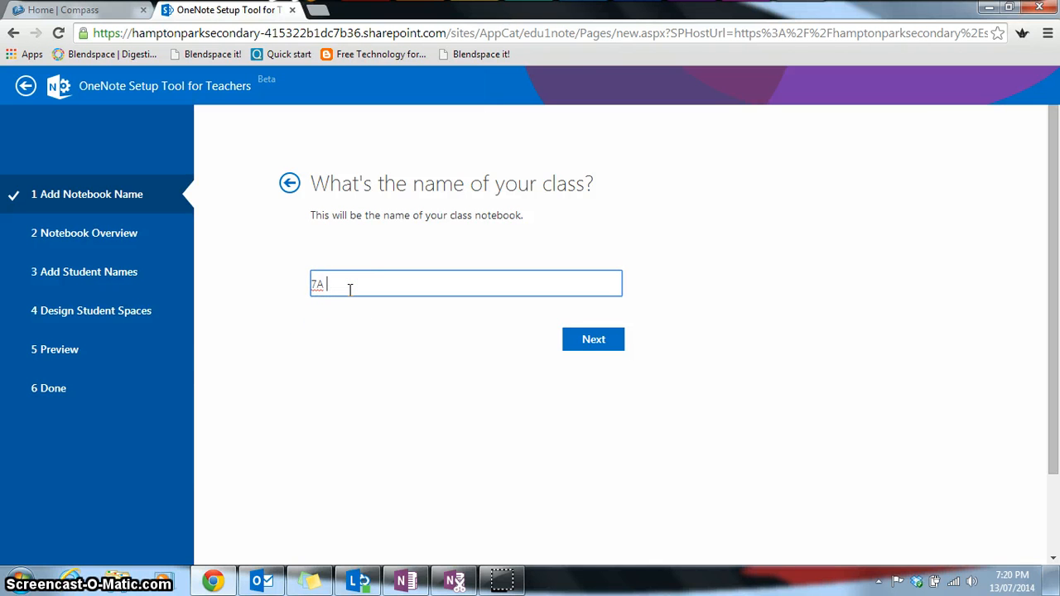
type("Science")
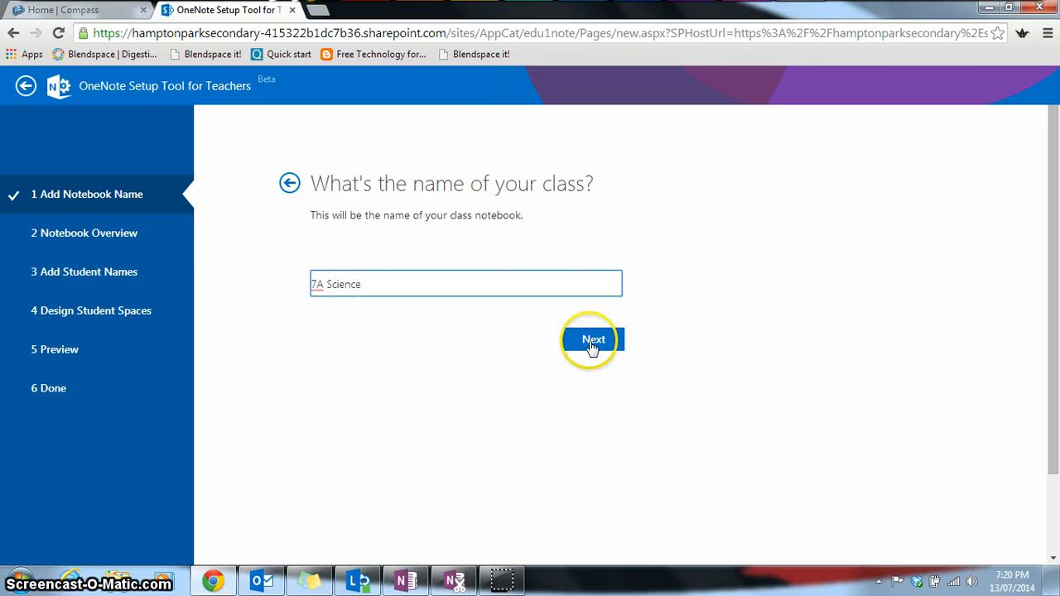
left_click(592, 354)
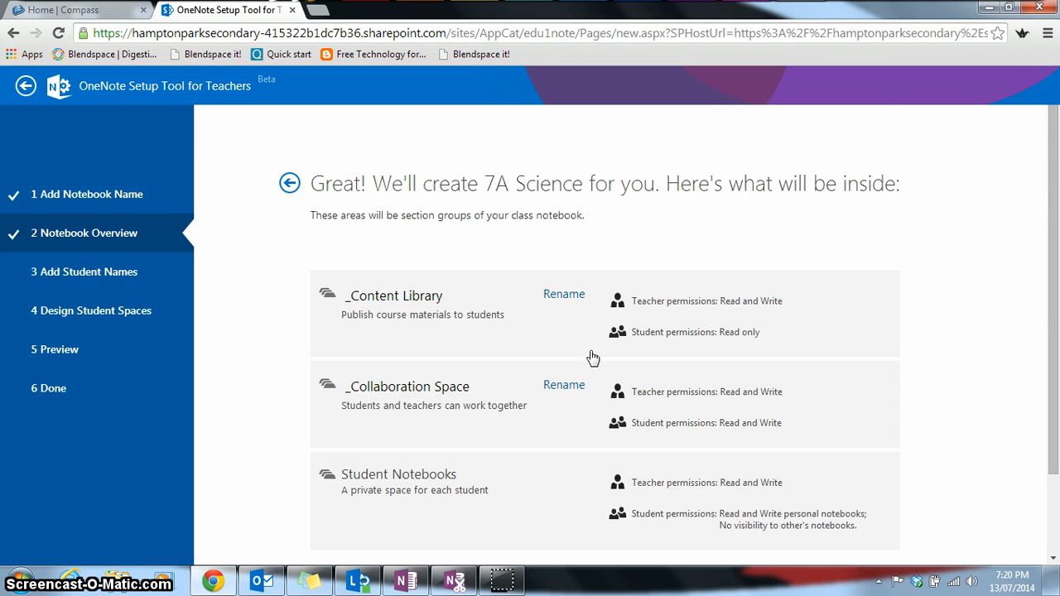
left_click_drag(1057, 135, 1057, 164)
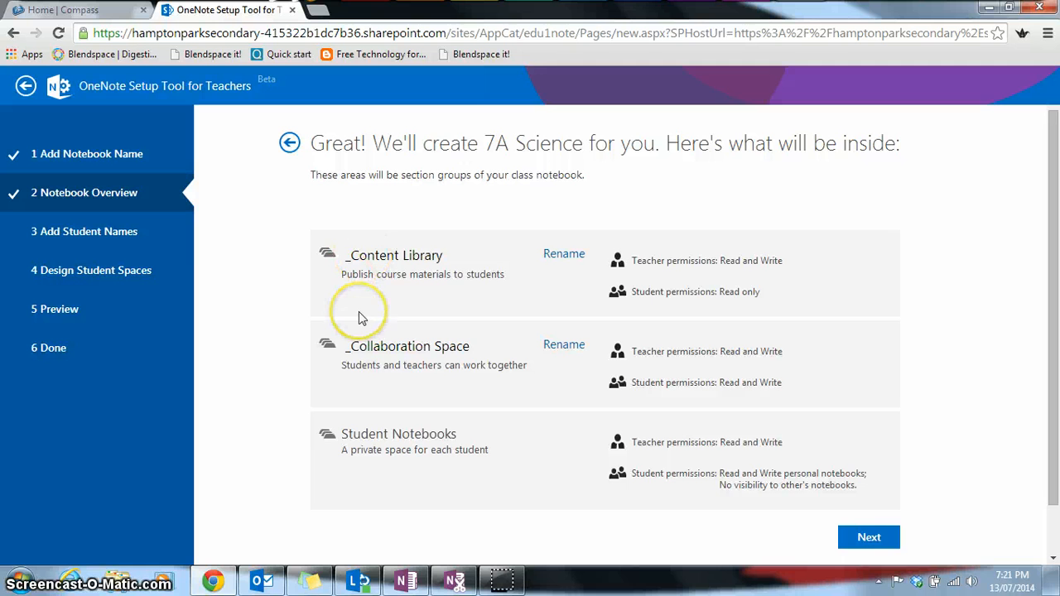
left_click(850, 534)
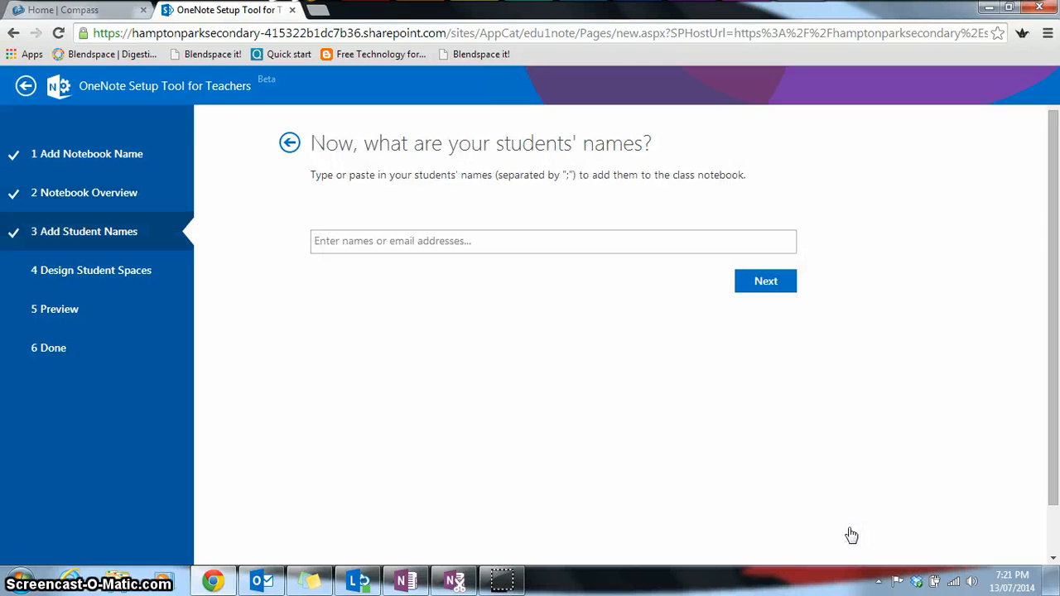
Step: Look up a student by first name for the class notebook and continue to the design of the student spaces
left_click(464, 241)
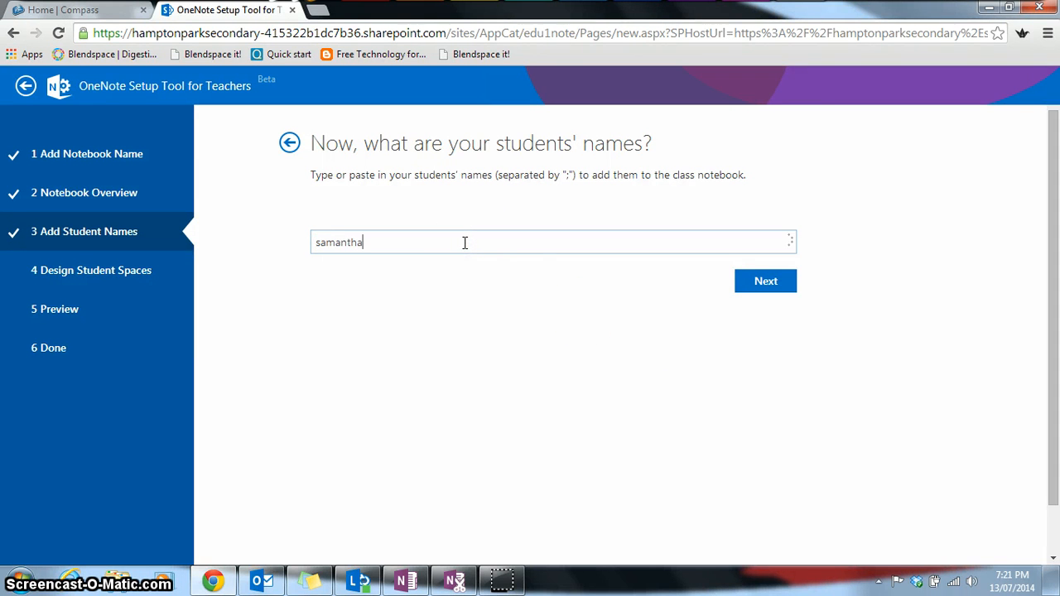
left_click(537, 301)
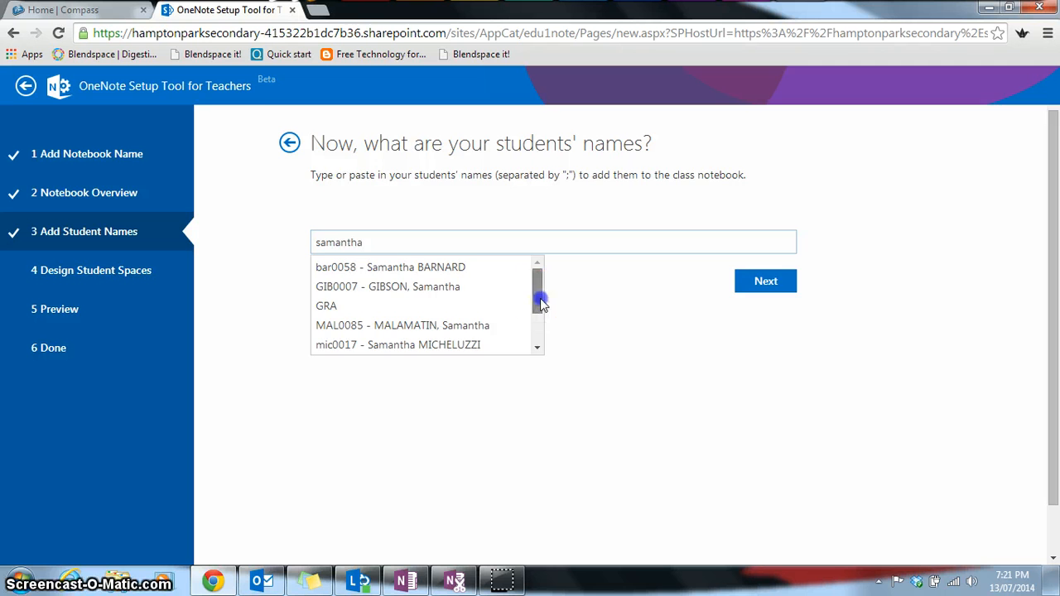
left_click_drag(539, 305, 568, 185)
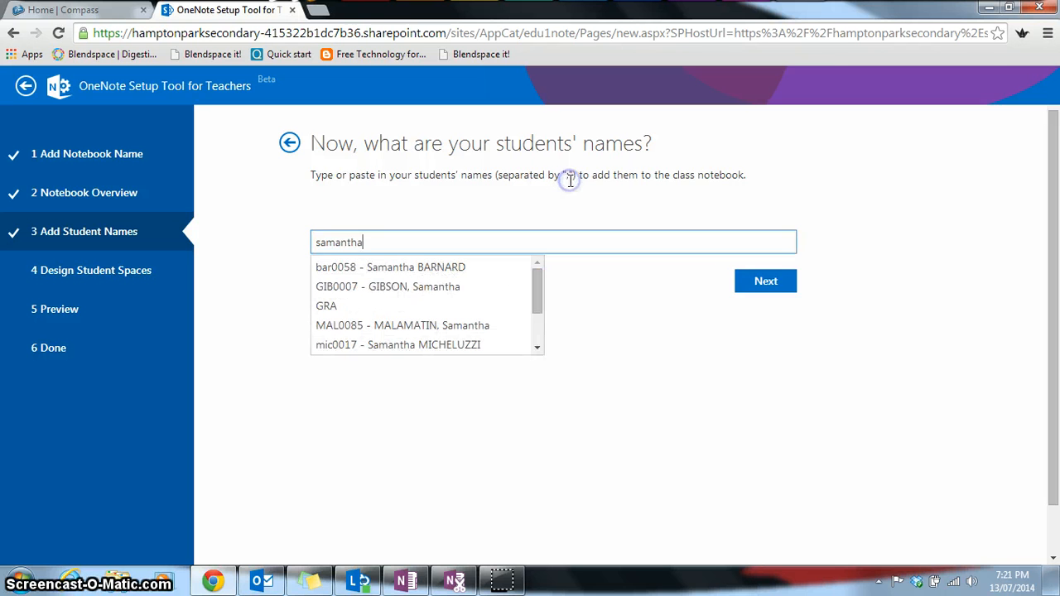
left_click(766, 282)
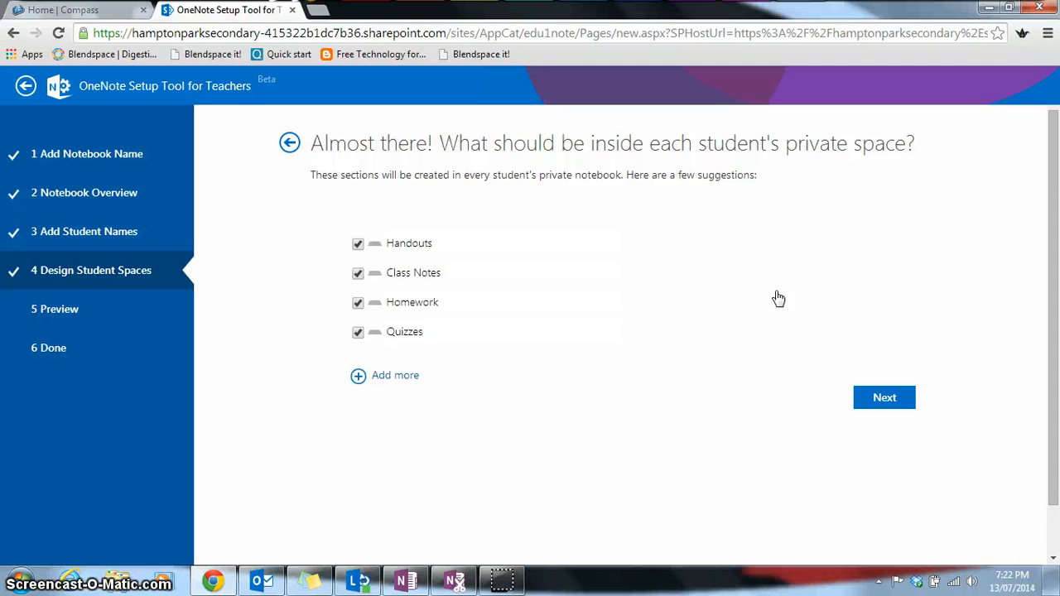
Step: Add a section named "new section" to every student's private space and continue to the notebook preview
left_click(366, 376)
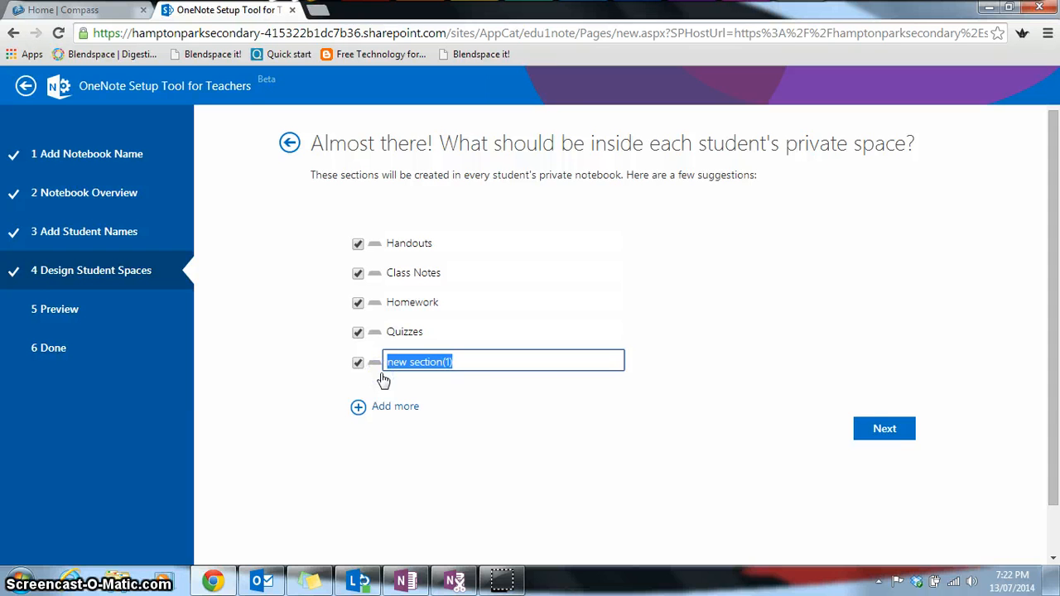
type("new")
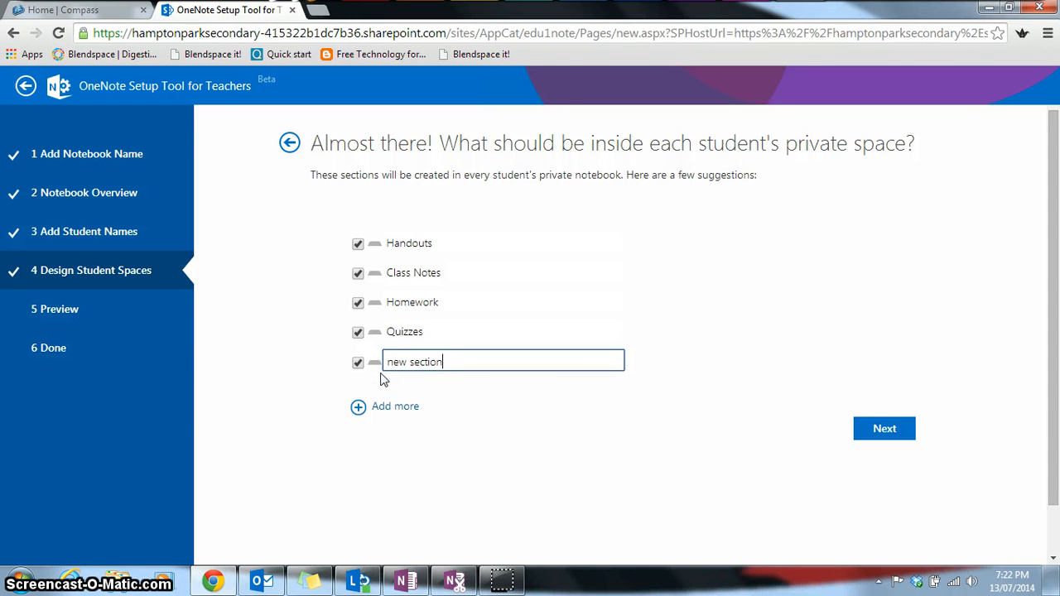
left_click(869, 446)
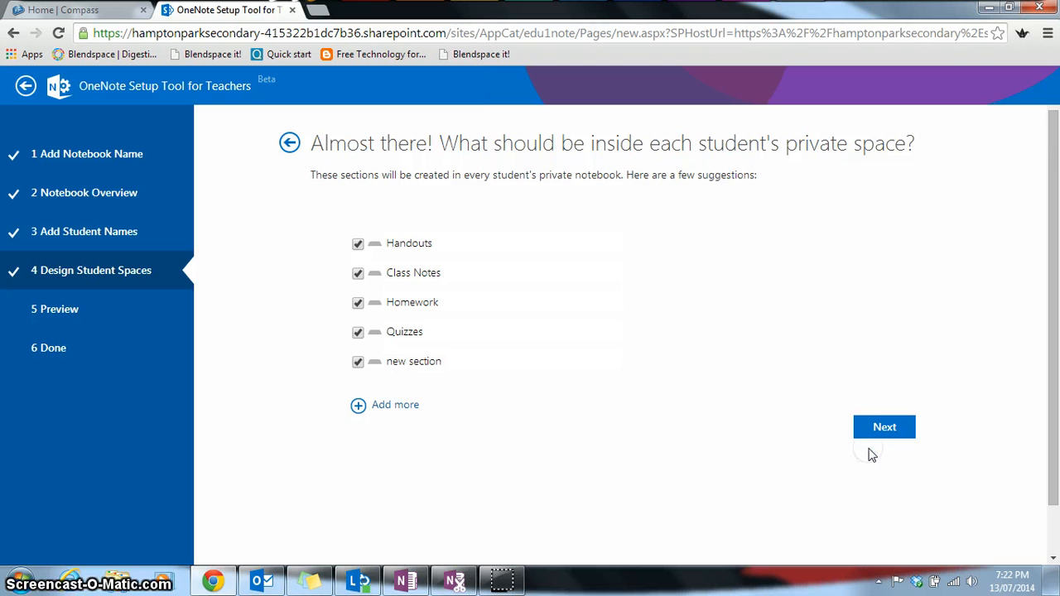
left_click(879, 437)
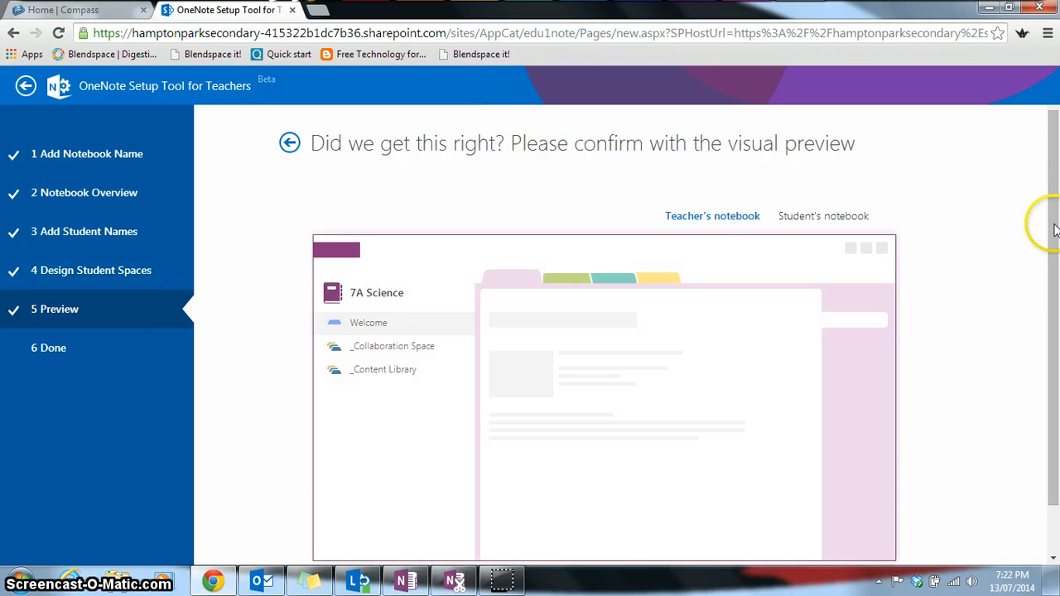
Step: Preview the student's version of the notebook and create the 7A Science class notebook
left_click_drag(1053, 226, 1054, 284)
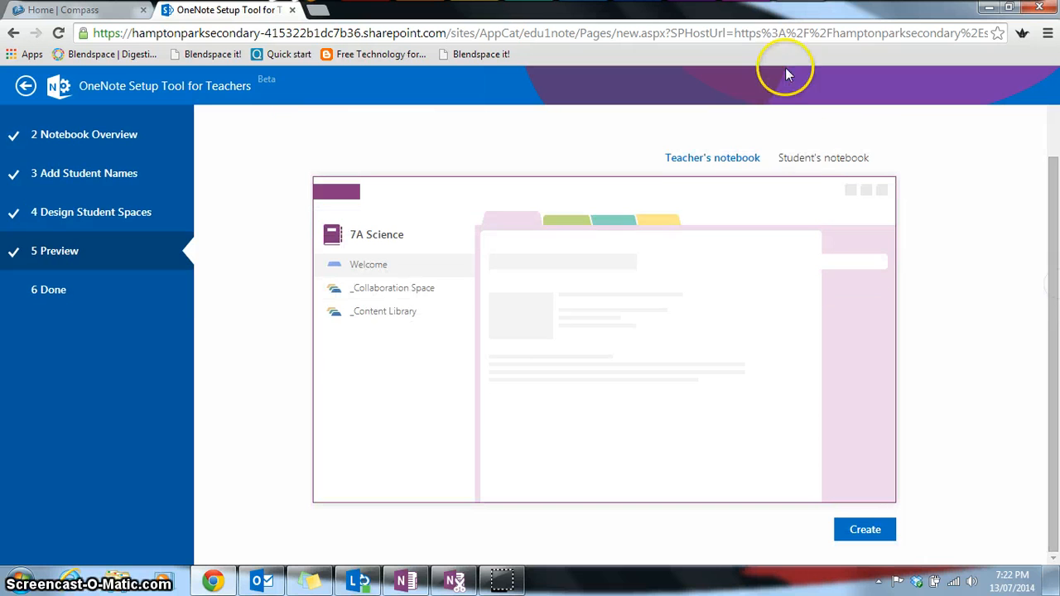
left_click(808, 160)
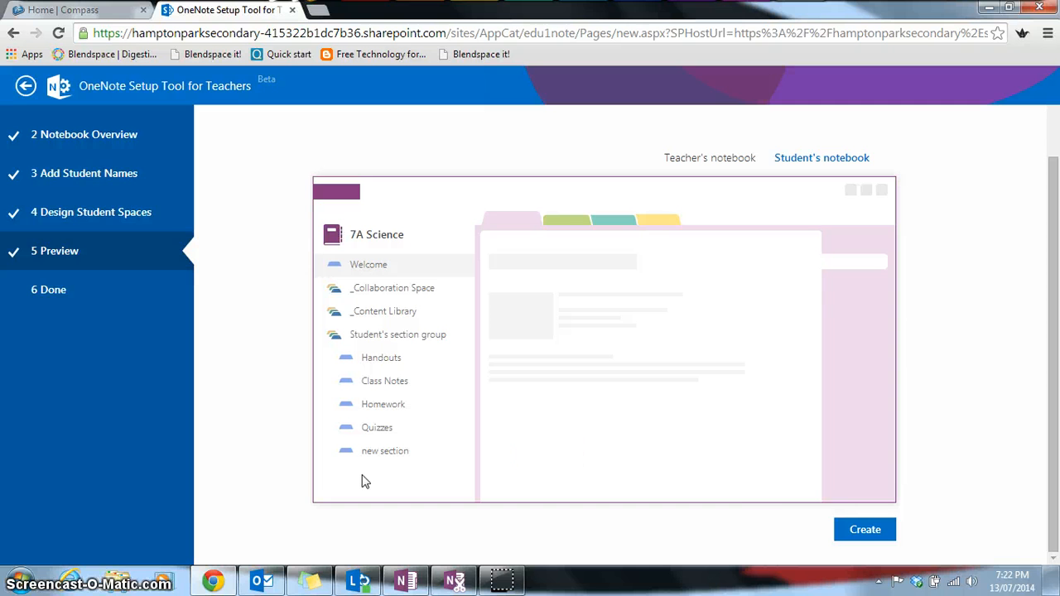
left_click(872, 540)
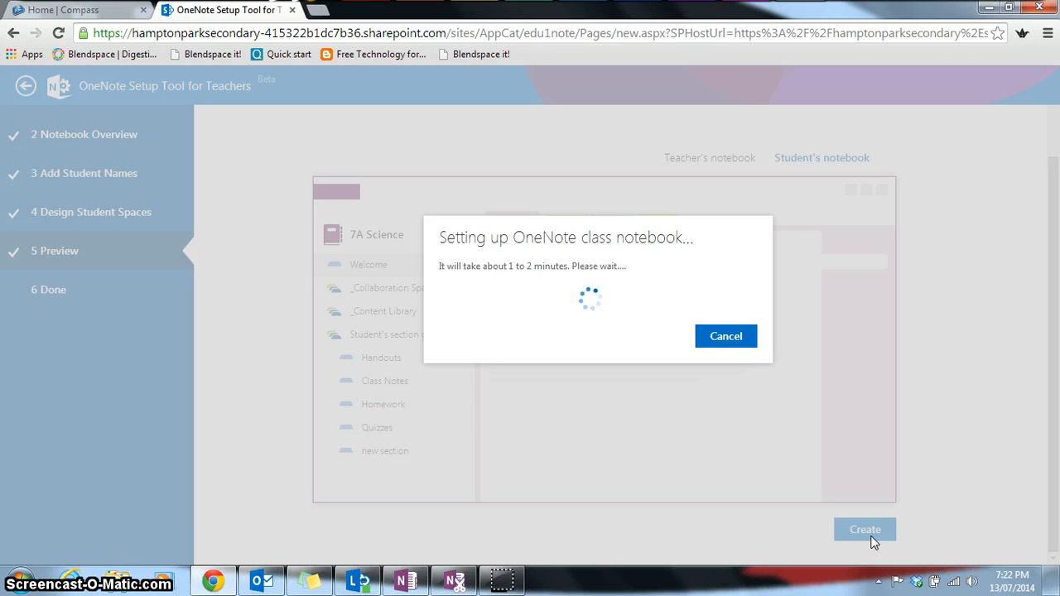
Step: Switch to OneNote, open the test class notebook and look through the pages of its Welcome section
left_click(406, 581)
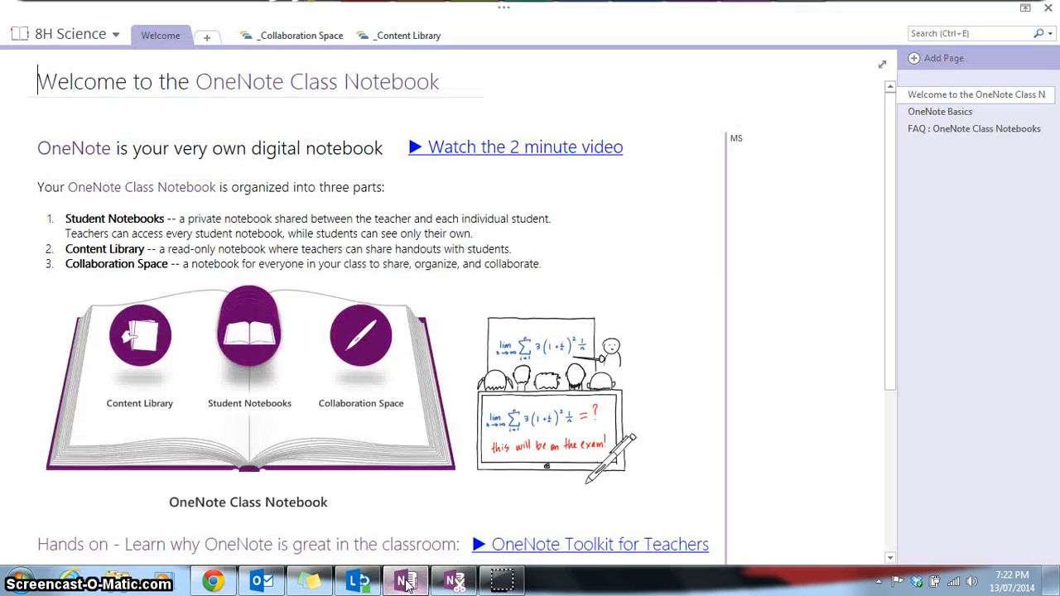
left_click(119, 36)
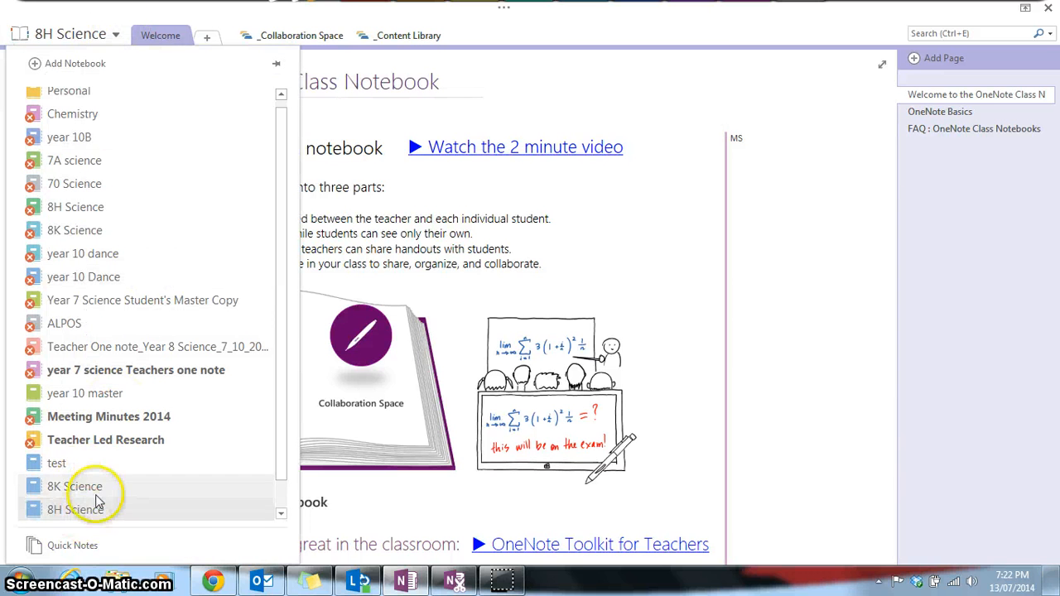
left_click(80, 468)
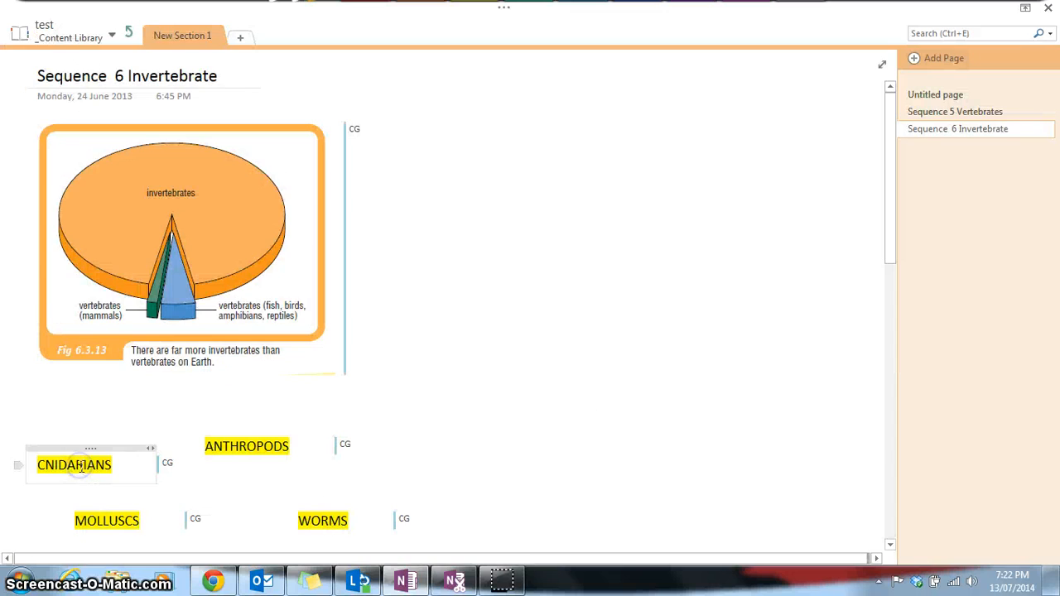
left_click(120, 30)
left_click(130, 37)
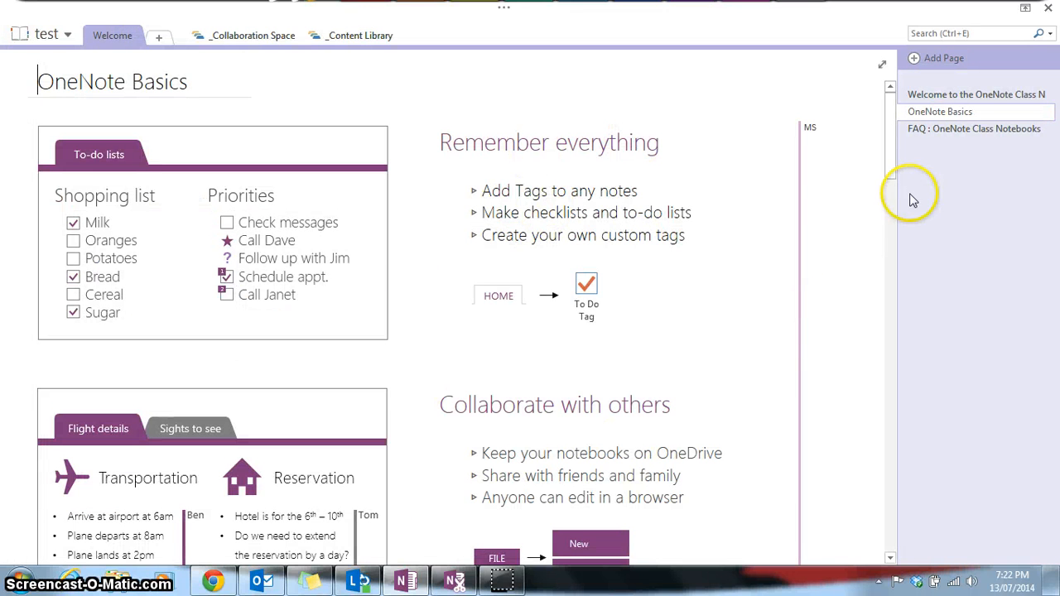
left_click_drag(889, 165, 892, 90)
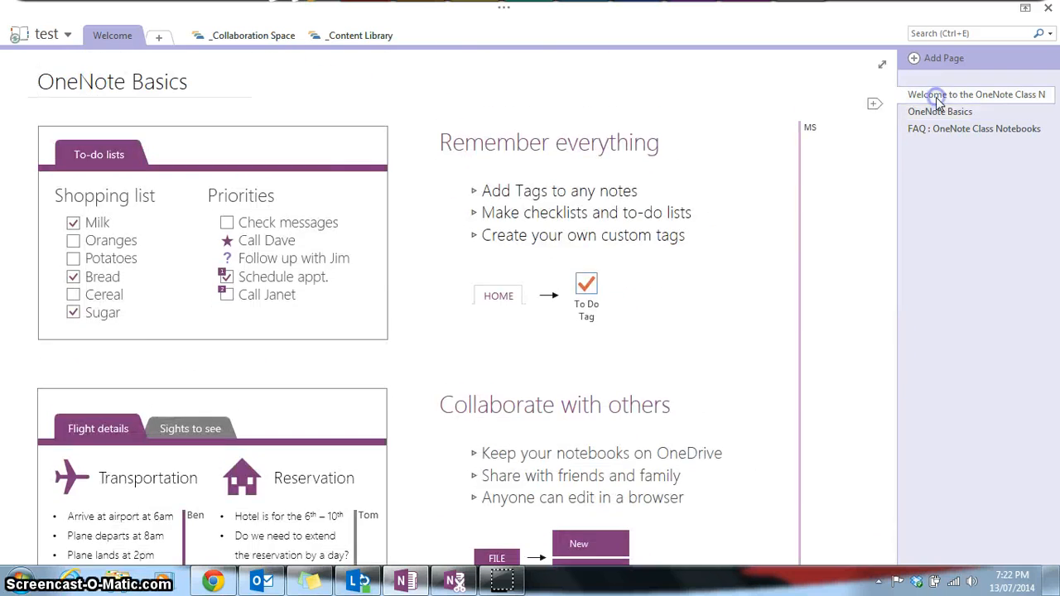
left_click(938, 96)
left_click(944, 128)
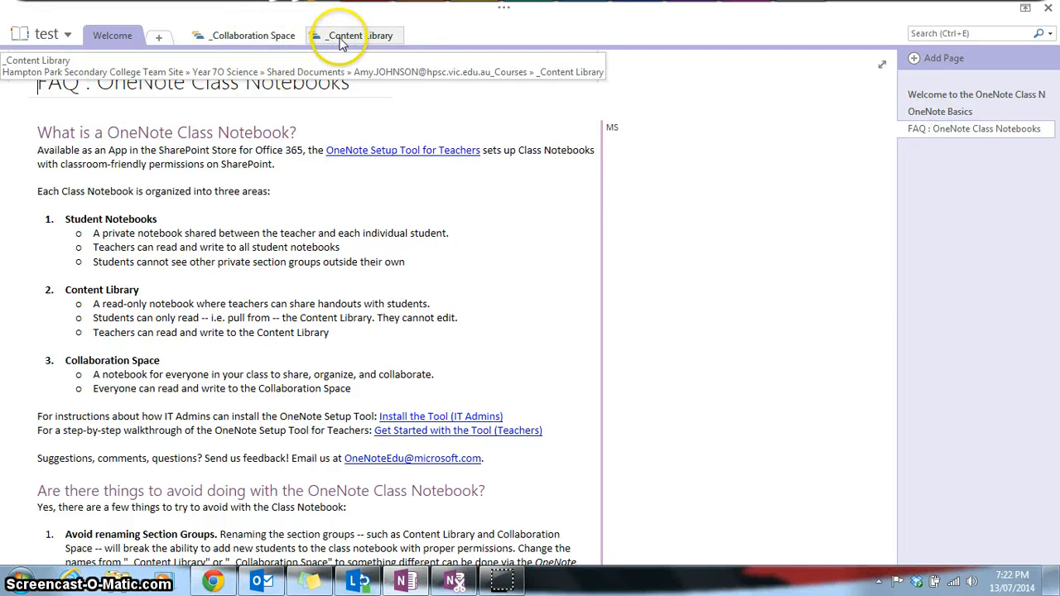
Step: View the Collaboration Space and Content Library section groups of the test notebook
left_click(277, 40)
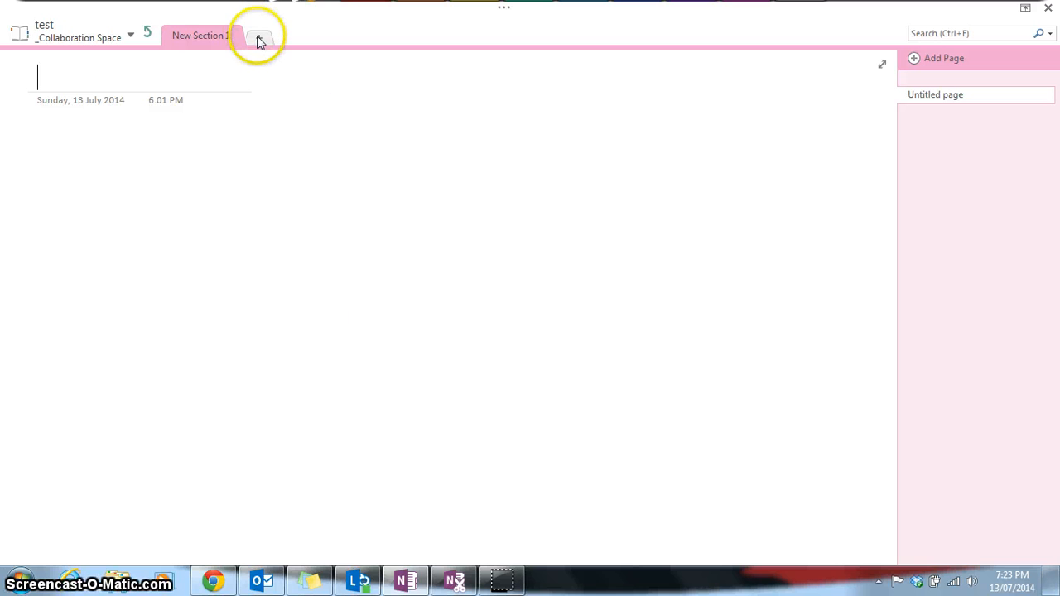
left_click(147, 31)
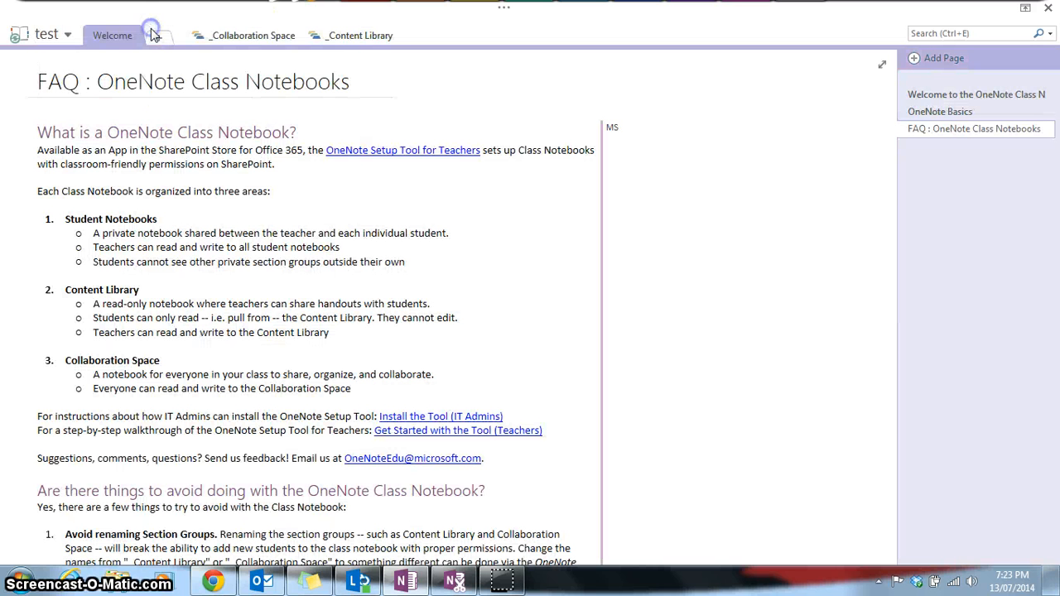
left_click(356, 35)
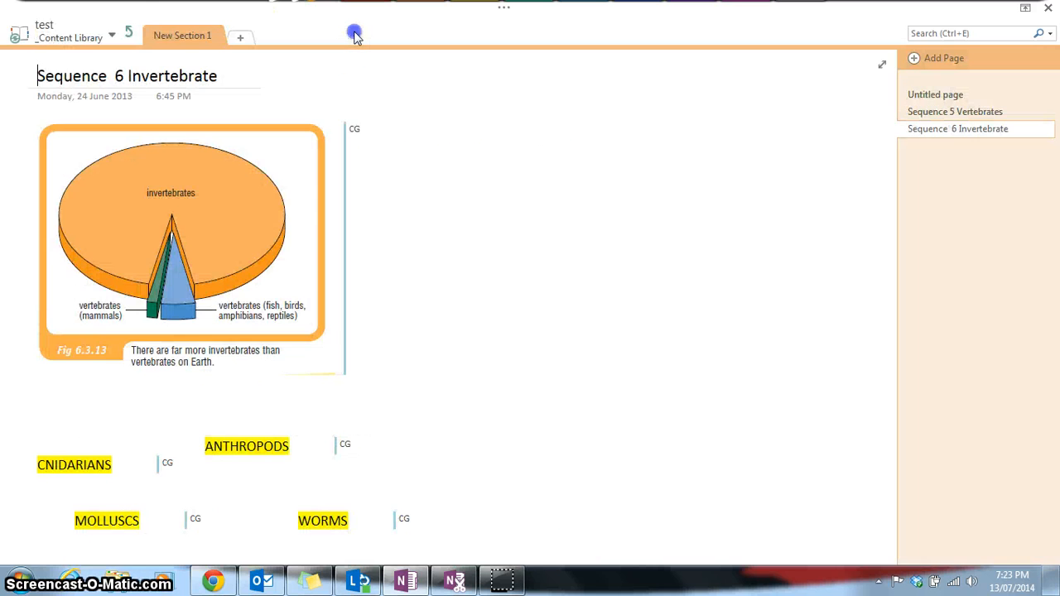
left_click(938, 149)
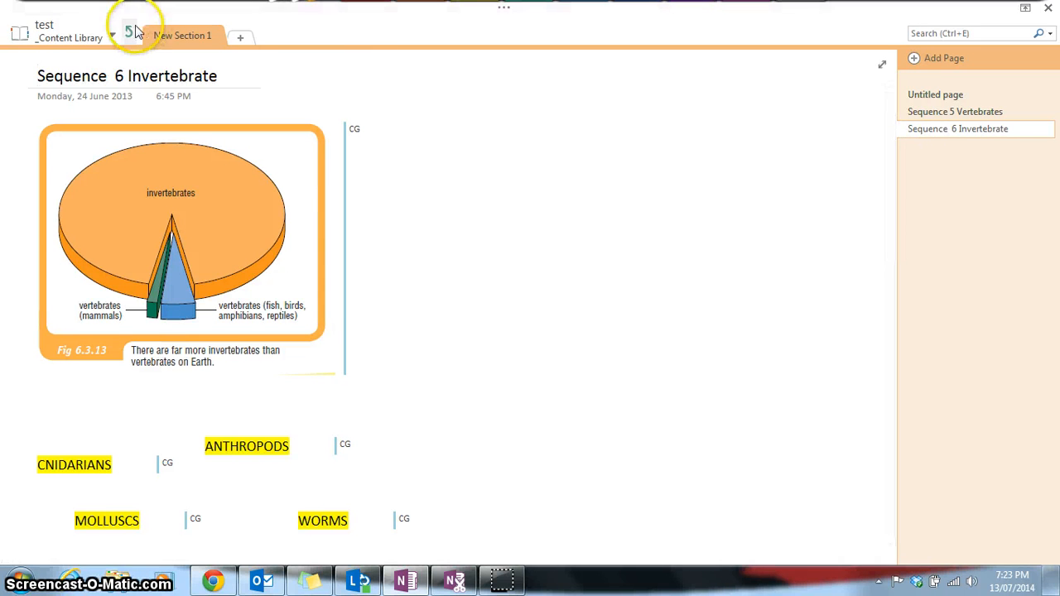
Step: Open the Sequence 7 Food Chains/Food Webs page in the "year 7 science Teachers one note" notebook
left_click(101, 38)
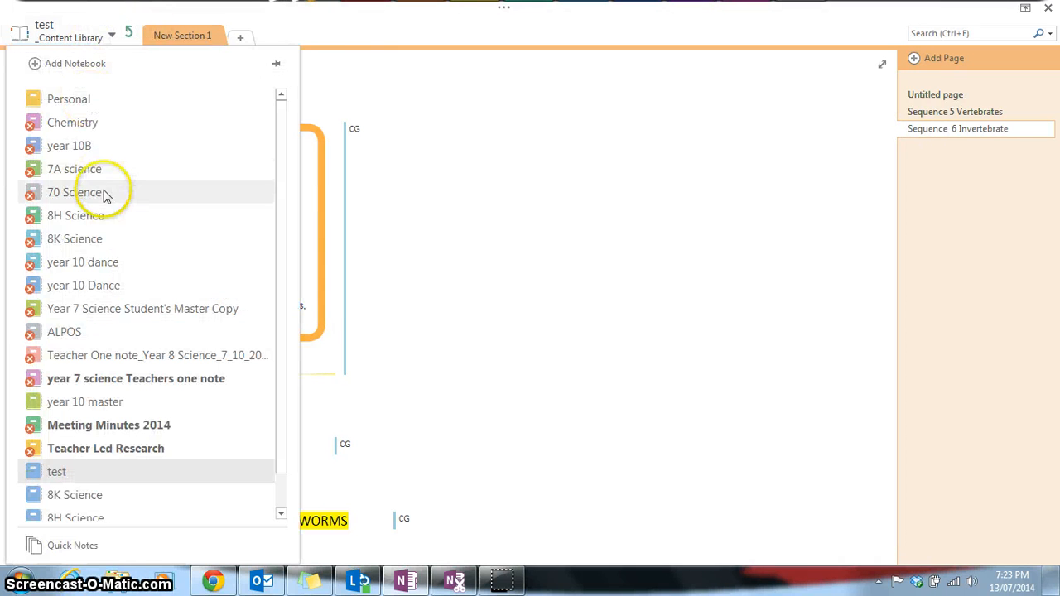
left_click(149, 383)
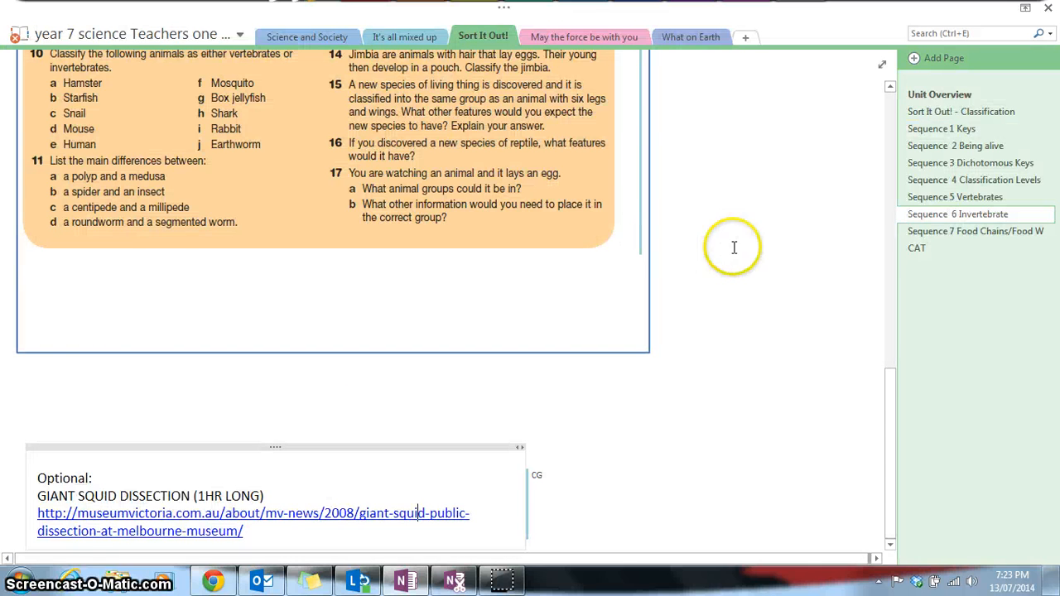
left_click(935, 234)
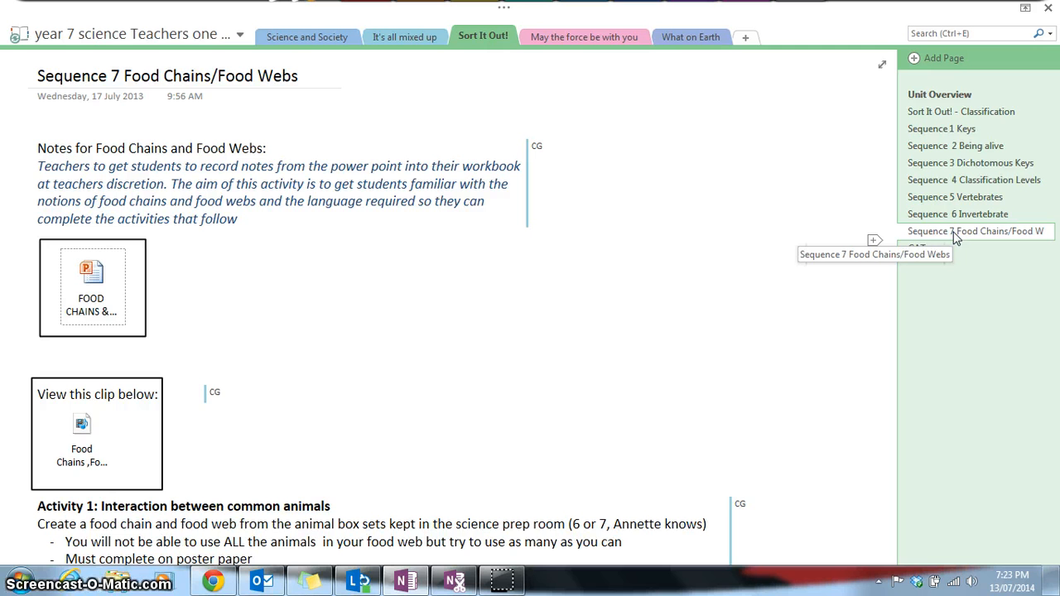
Step: Copy the Sequence 7 Food Chains/Food Webs page to New Section 1 in the test notebook's _Content Library
right_click(956, 237)
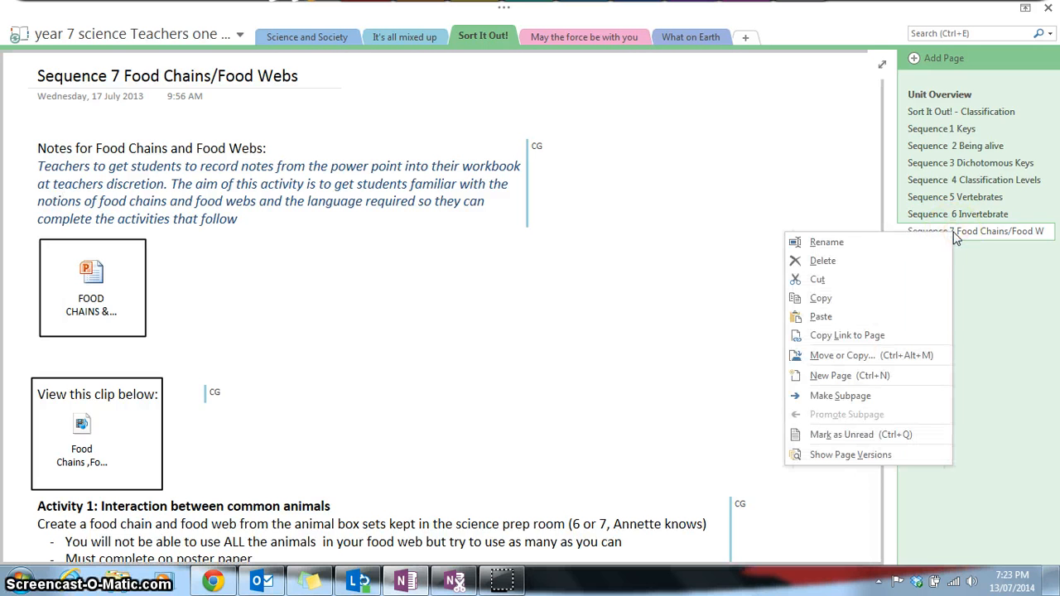
left_click(879, 355)
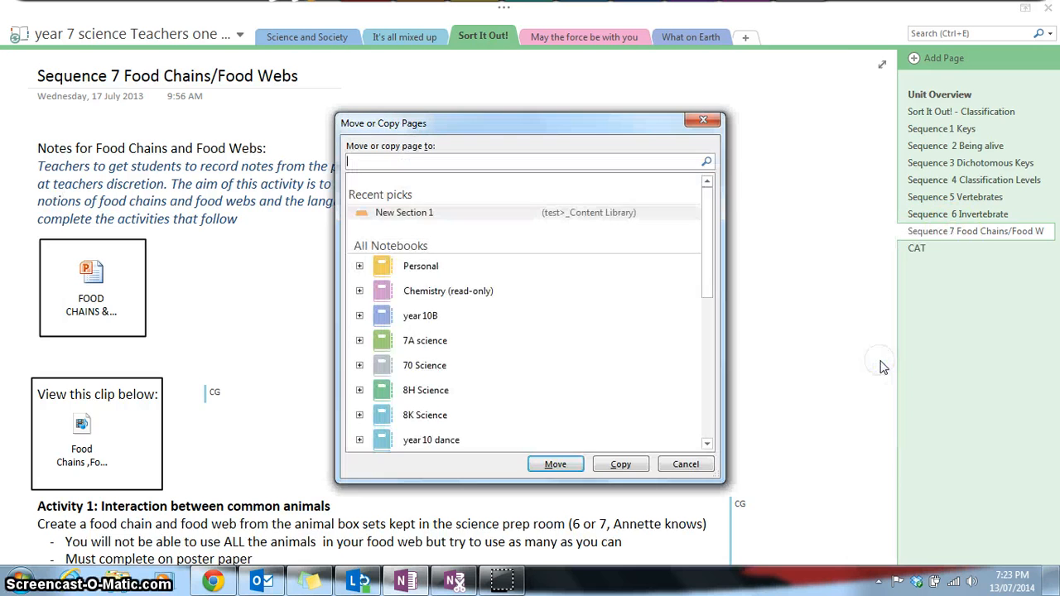
left_click_drag(706, 207, 708, 356)
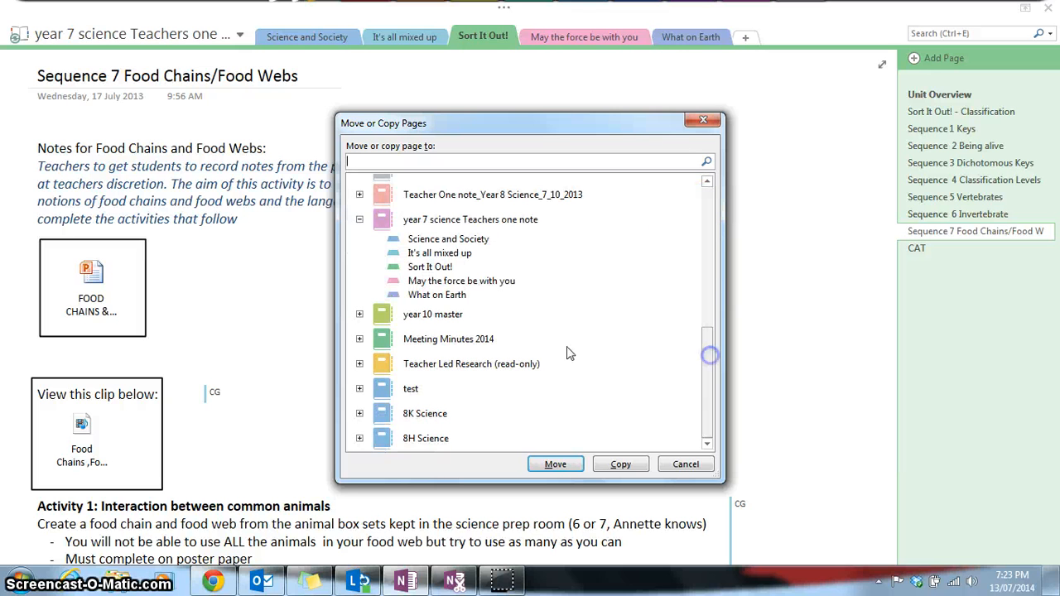
left_click(360, 388)
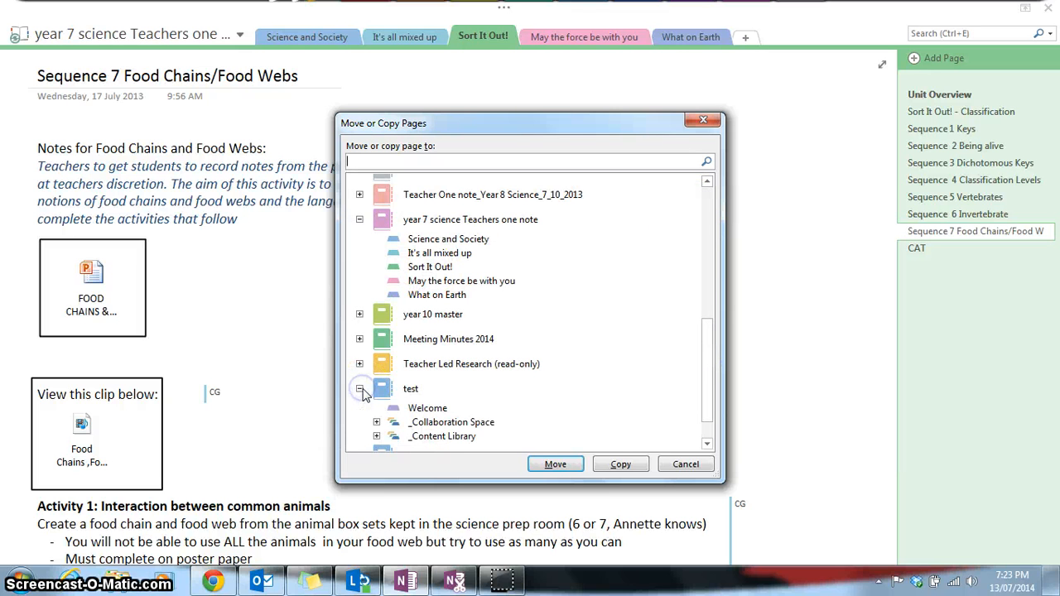
left_click(430, 439)
left_click(376, 437)
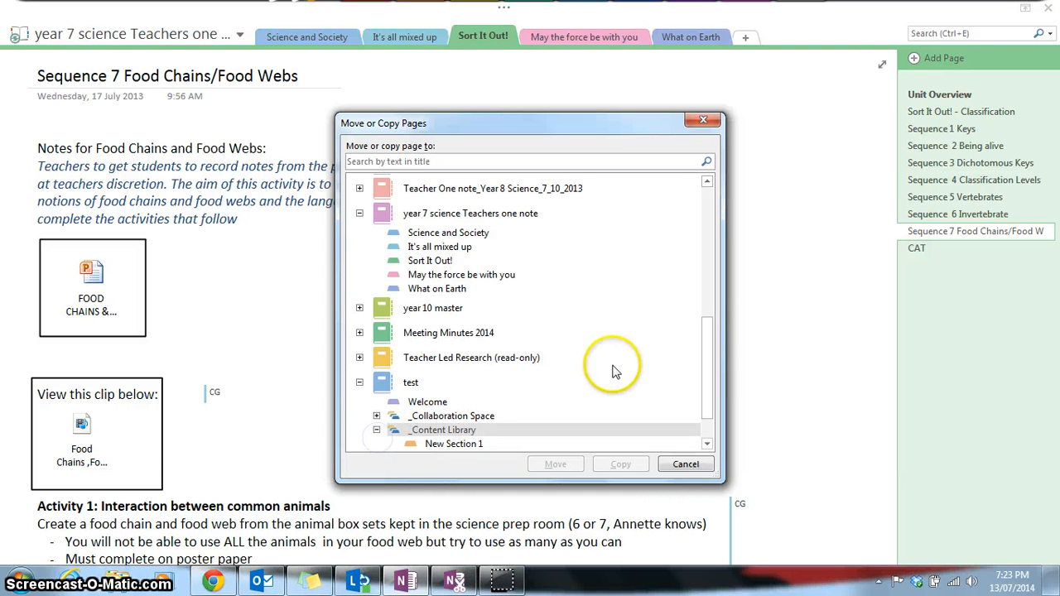
scroll(717, 377, "down", 1)
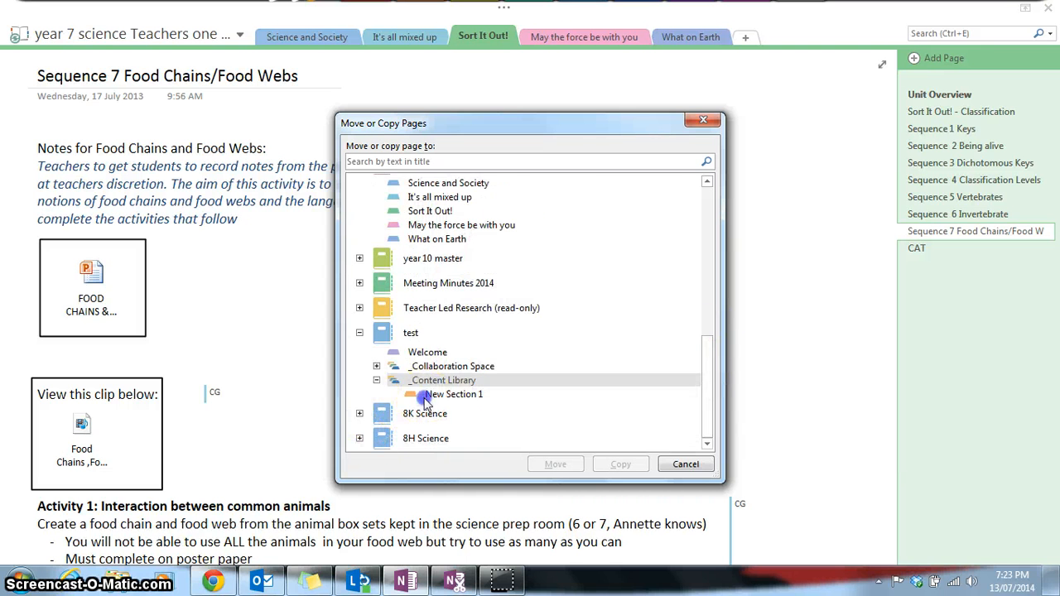
left_click(454, 394)
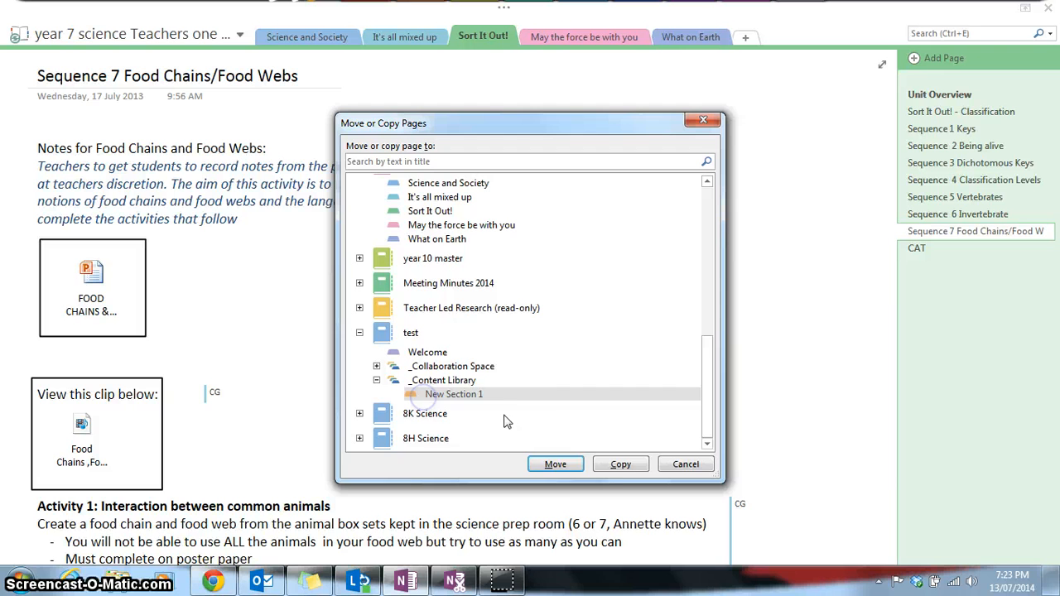
left_click(617, 464)
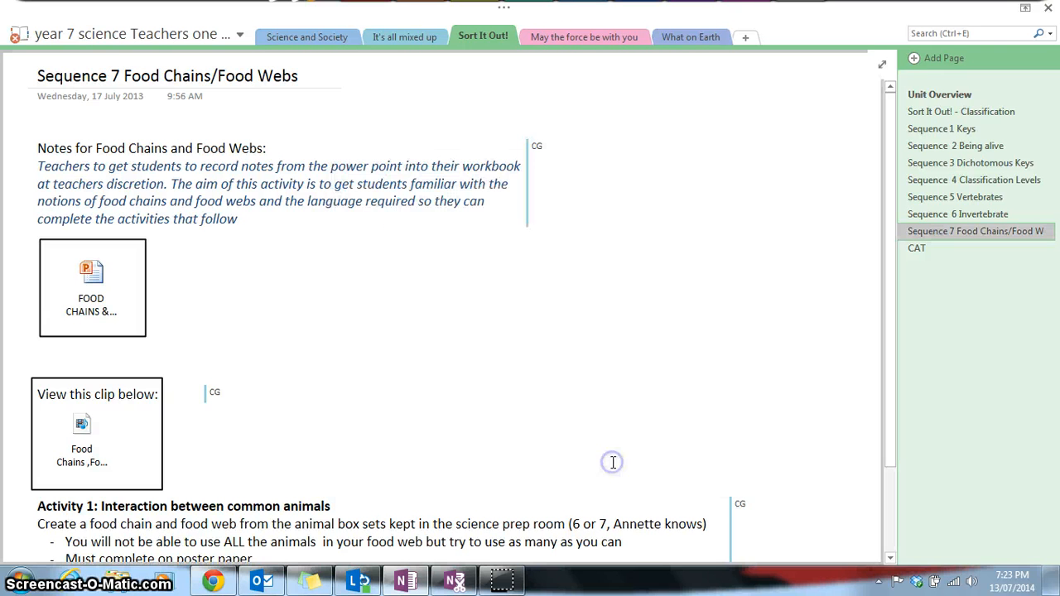
Step: Go back to the test notebook and view the copied Sequence 7 Food Chains/Food Webs page
left_click(239, 34)
left_click(207, 471)
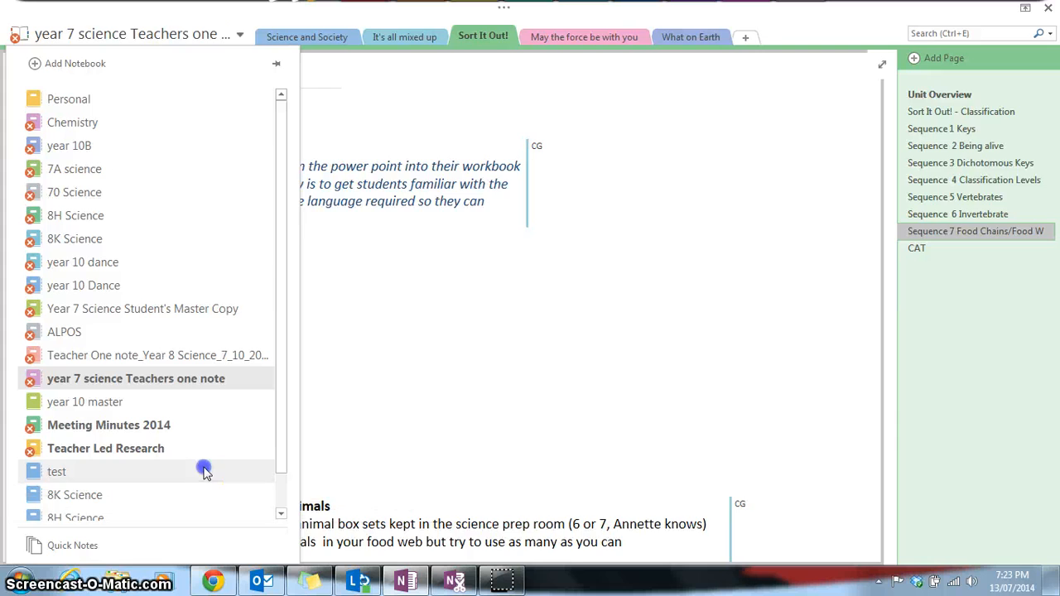
left_click(964, 146)
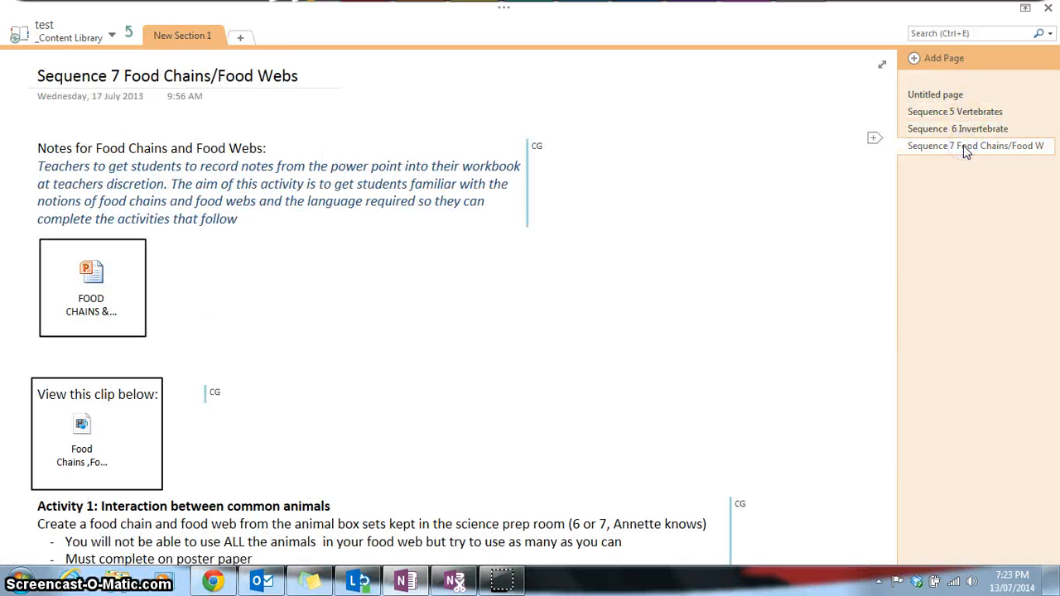
Step: Check the test notebook's sync status in the list of open notebooks, then return to the copied page
left_click(112, 35)
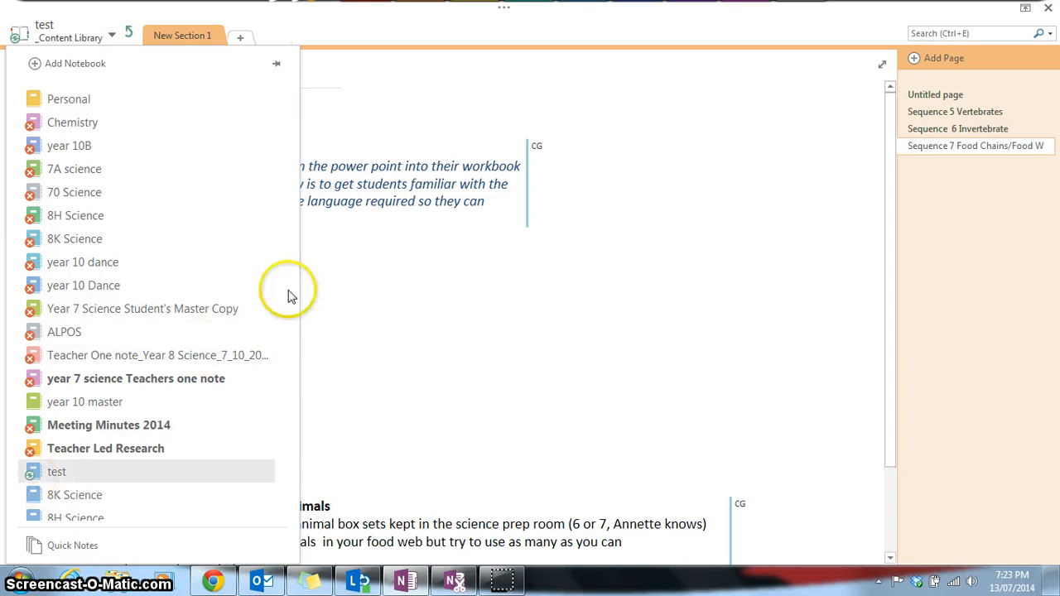
left_click_drag(277, 248, 279, 339)
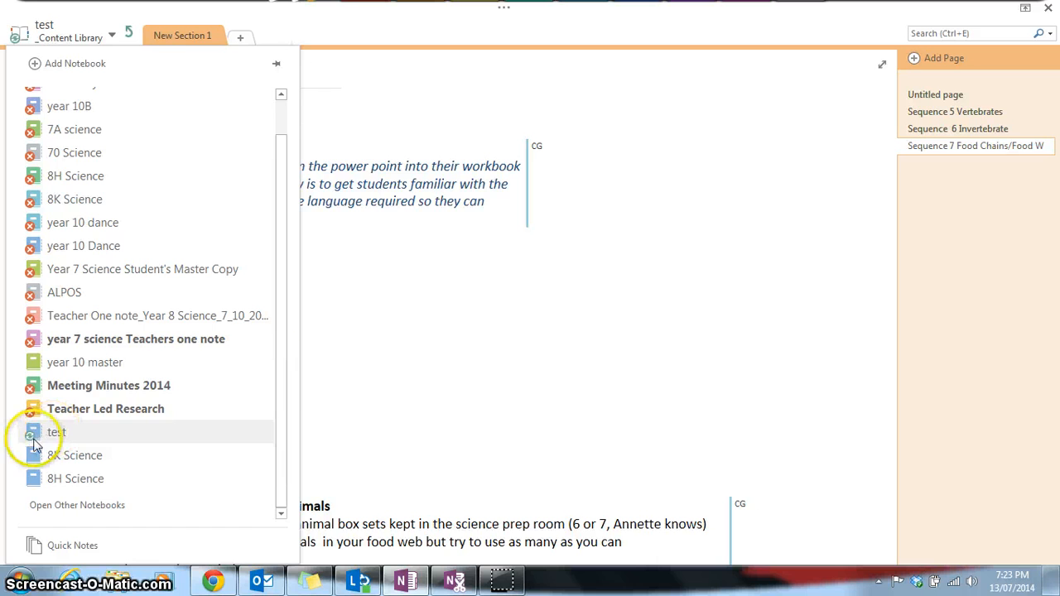
left_click(797, 286)
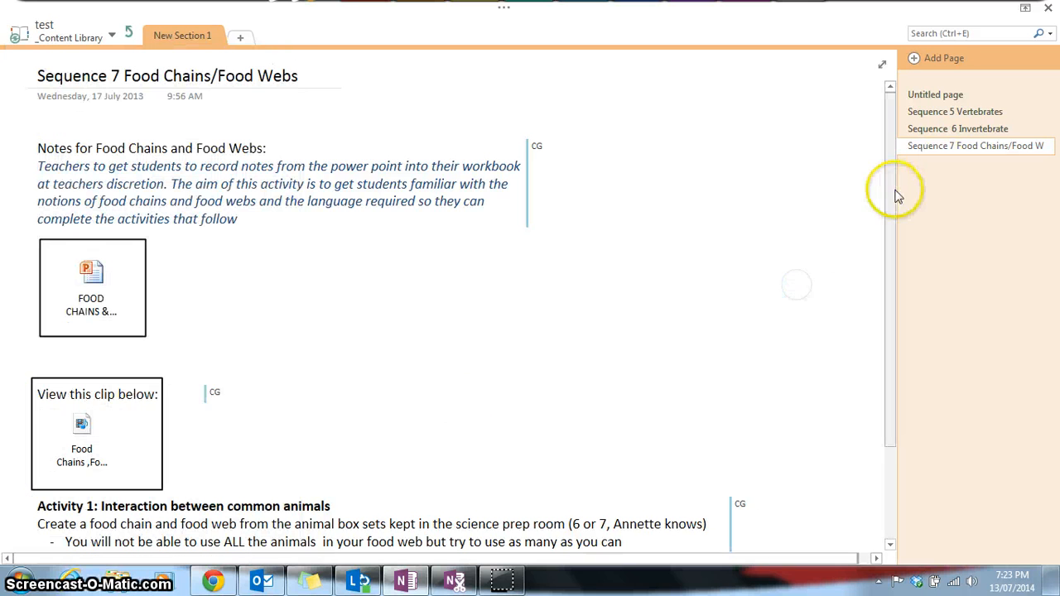
left_click(884, 159)
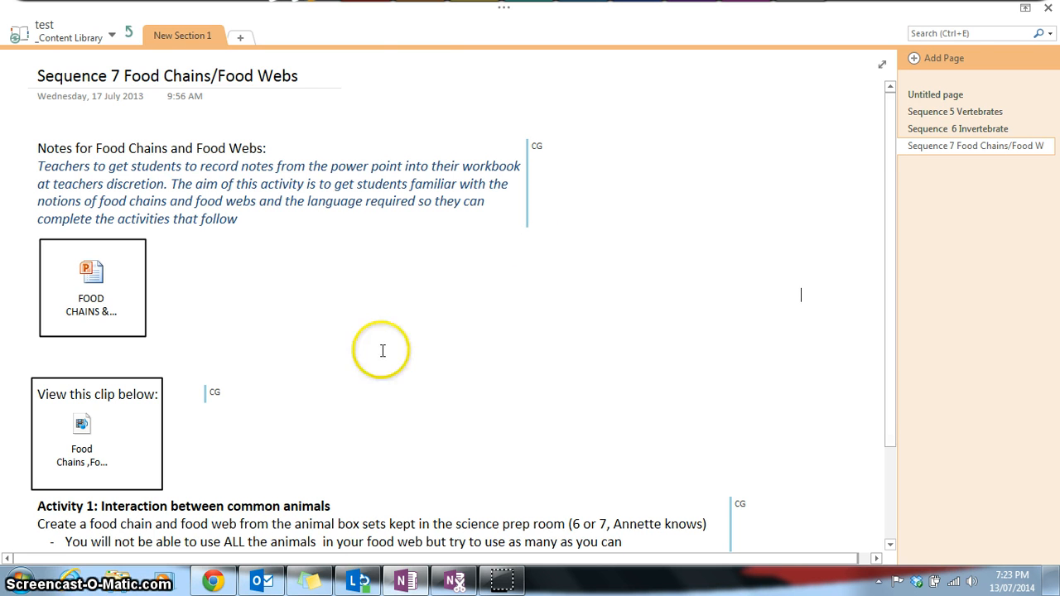
Step: Switch to the browser, return to the OneNote Setup Tool's home page and view the notebook selection for adding new students
left_click(1008, 15)
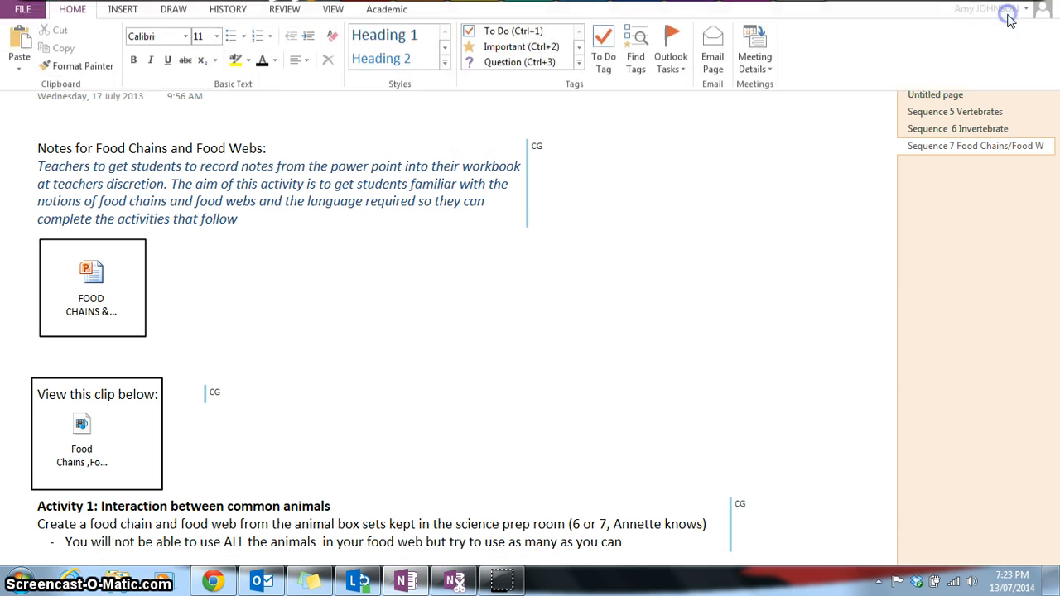
left_click(1008, 18)
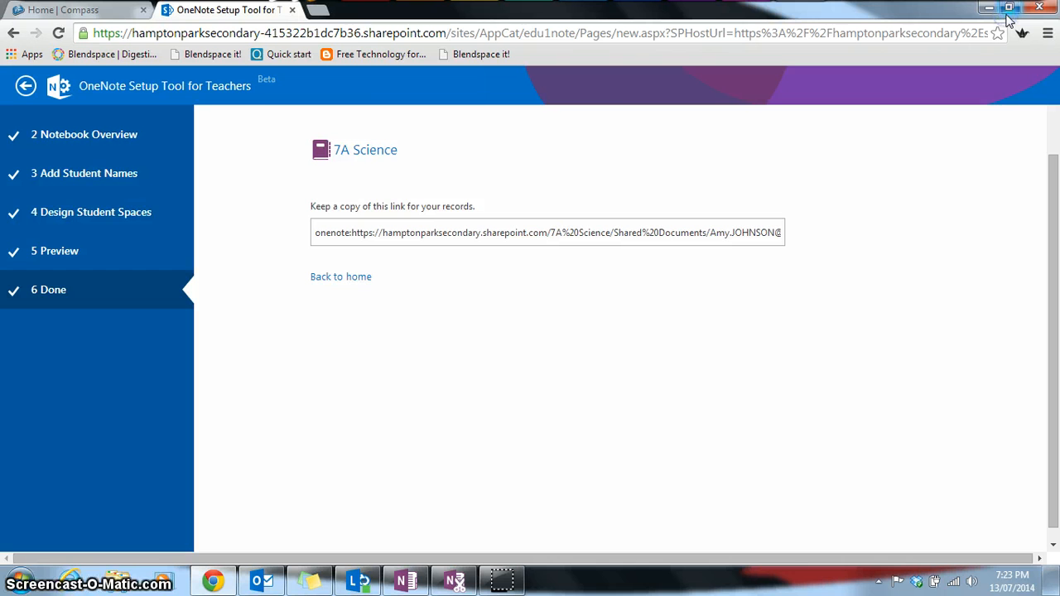
left_click(356, 279)
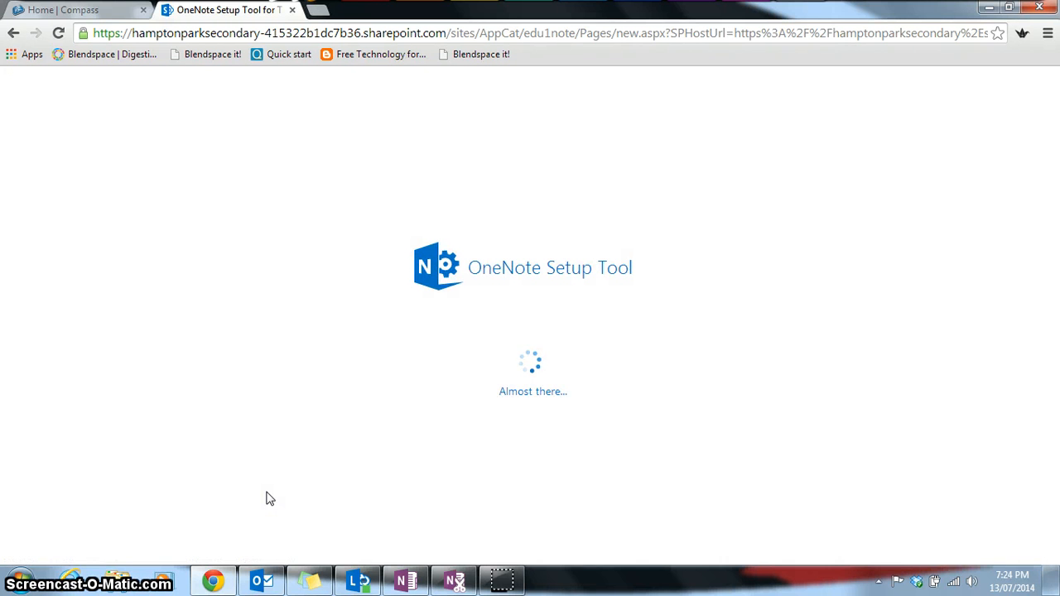
left_click(427, 384)
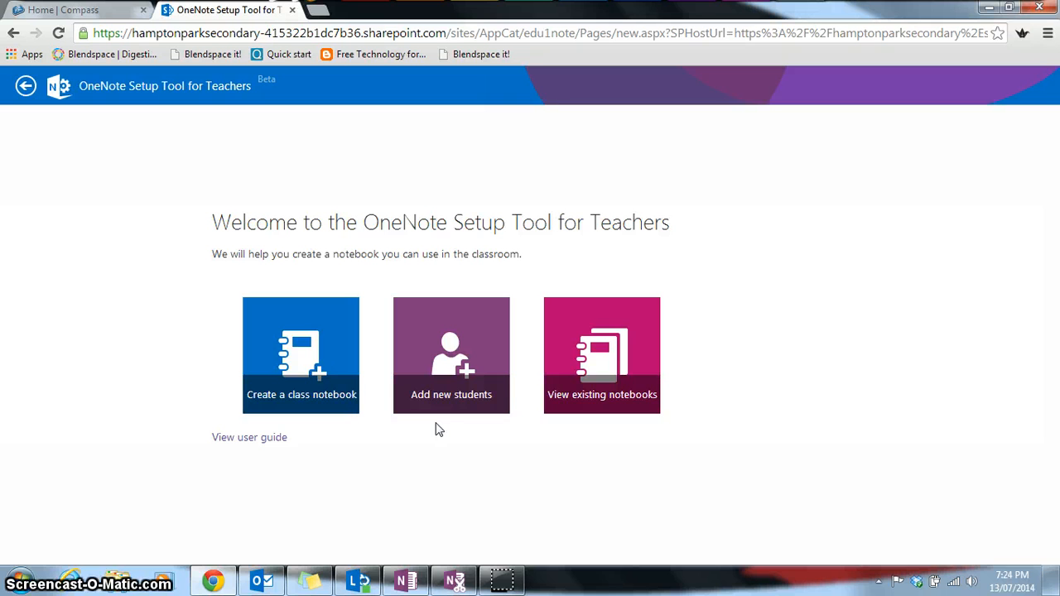
left_click(453, 354)
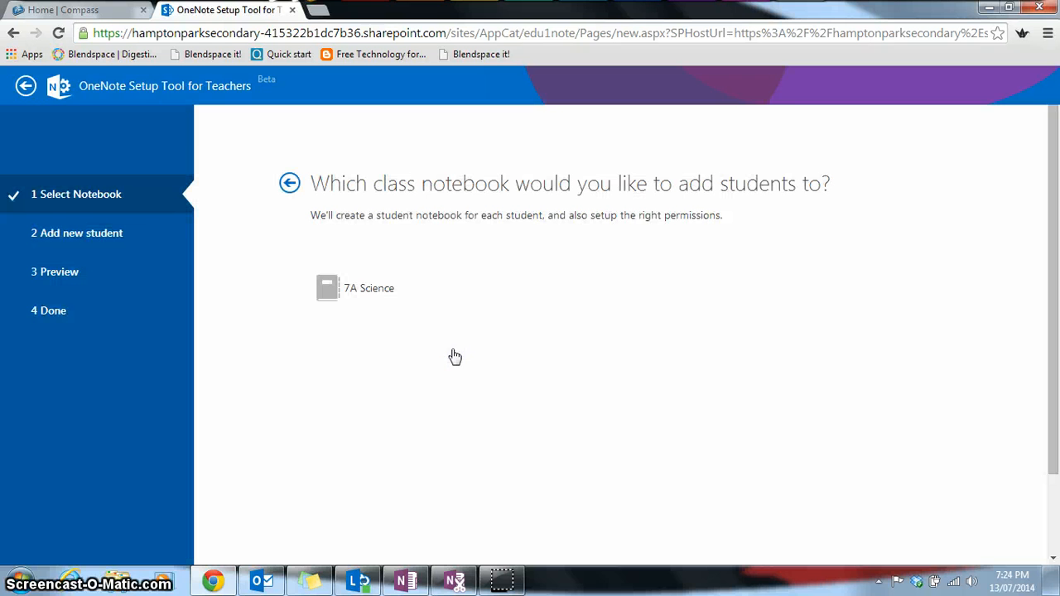
Step: Leave the setup tool and open the 7A Science notebook online from the courses folder in the site's Documents library
left_click(33, 83)
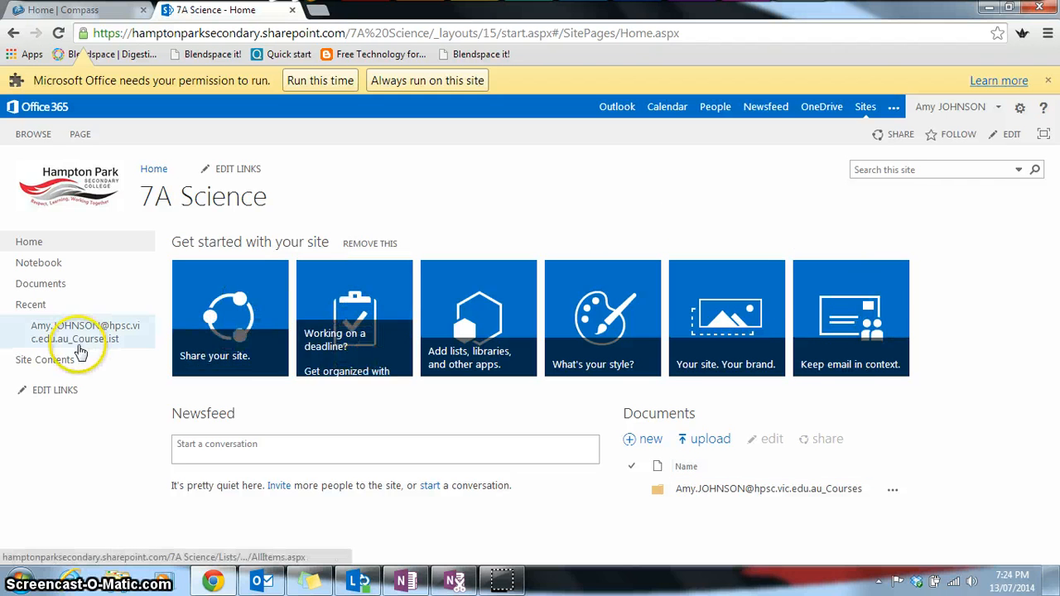
left_click(60, 287)
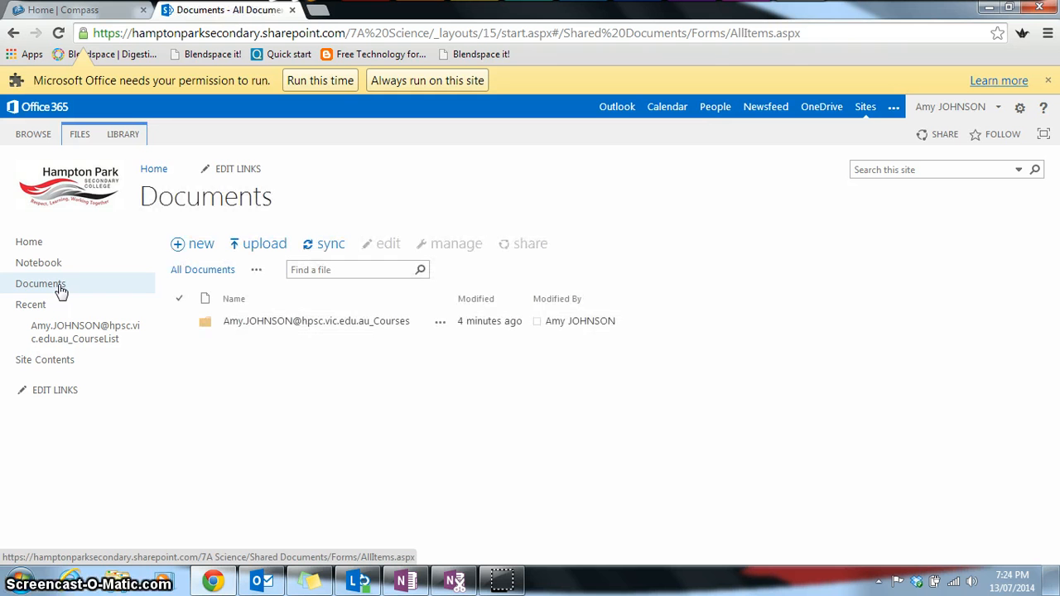
left_click(263, 331)
left_click(258, 329)
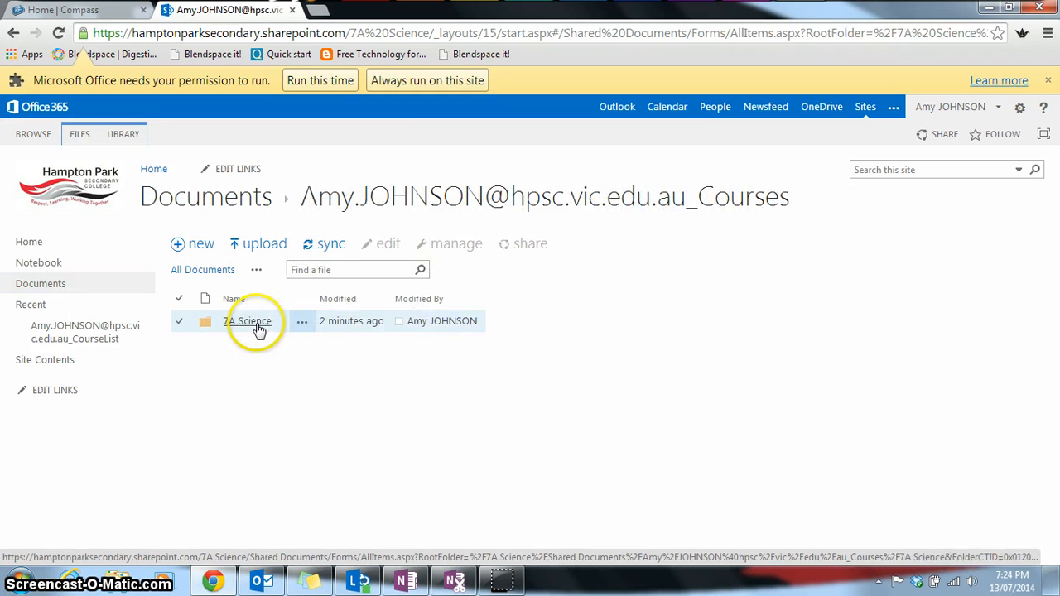
left_click(258, 328)
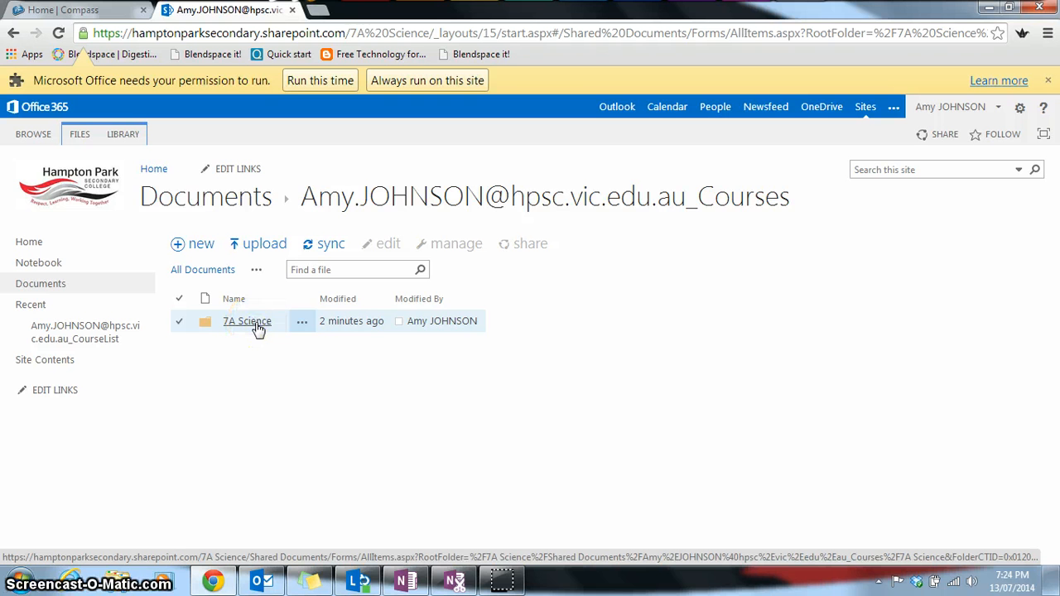
left_click(251, 401)
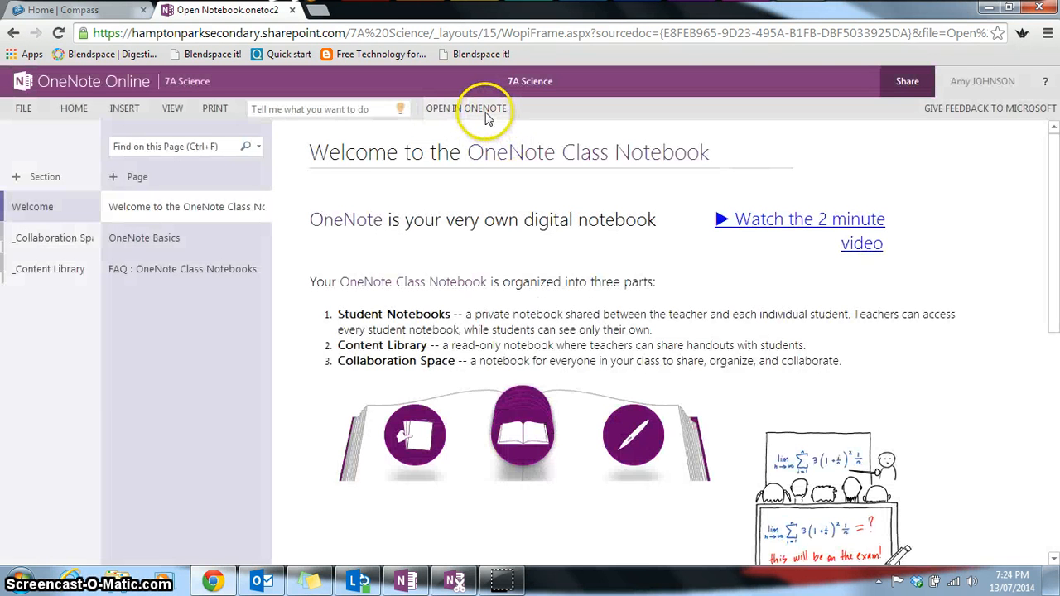
Step: Open the 7A Science class notebook in the OneNote desktop app and dismiss the browser's opening message
left_click(462, 116)
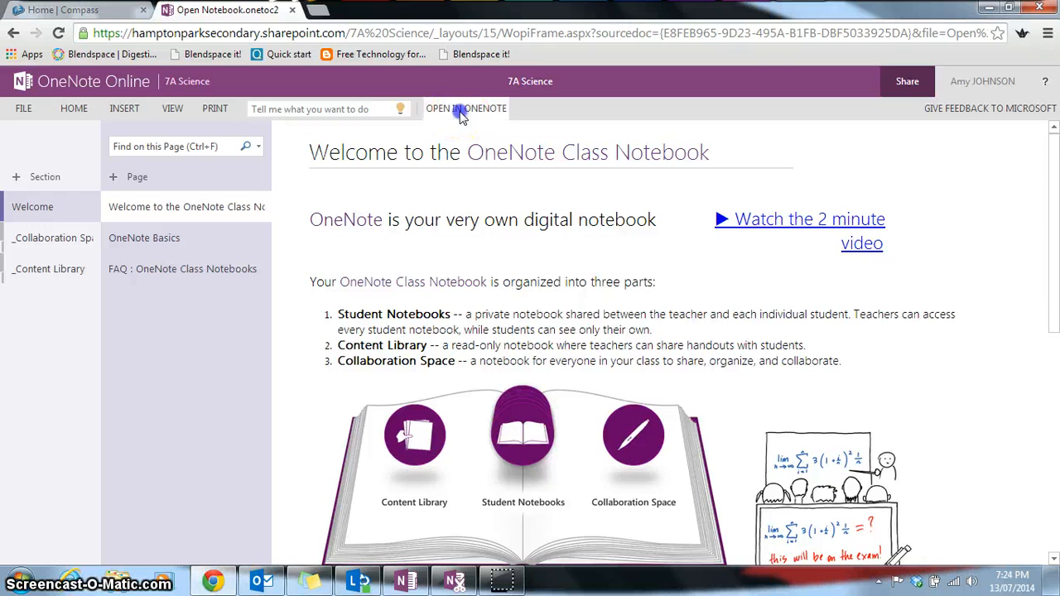
left_click(536, 312)
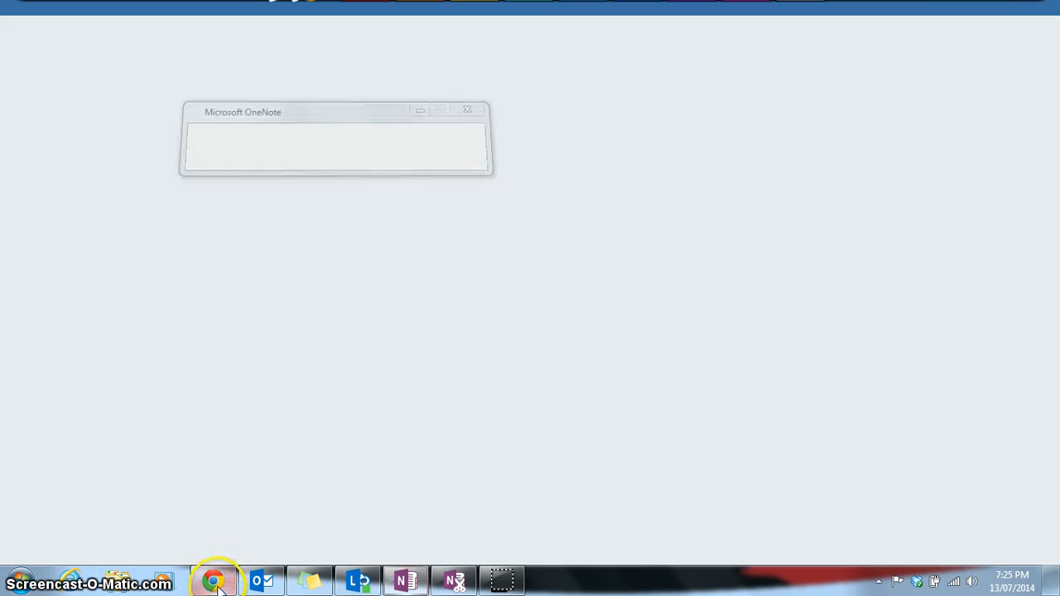
left_click(217, 584)
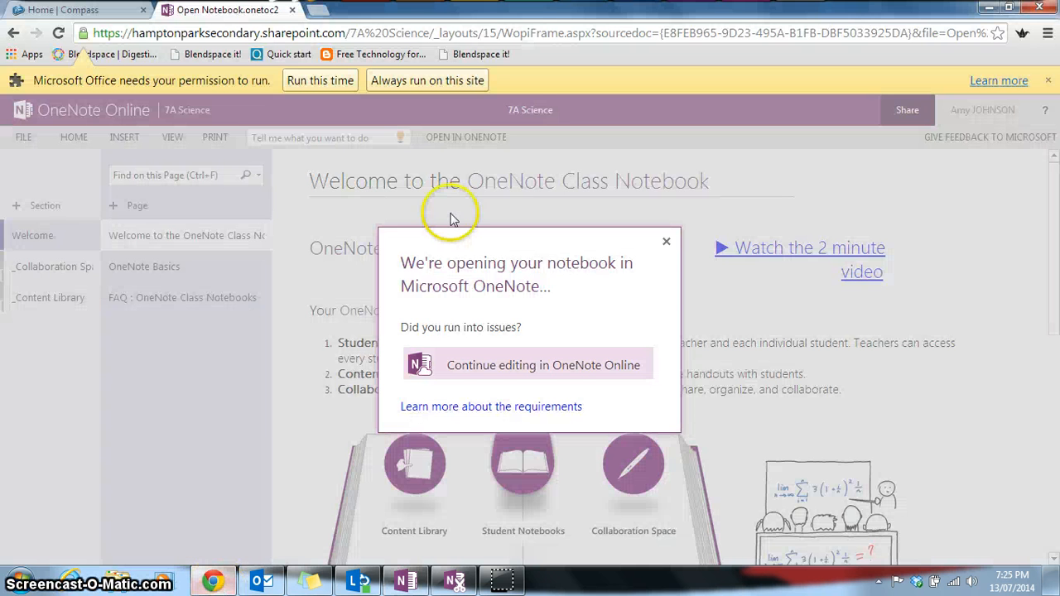
left_click(666, 241)
left_click(460, 145)
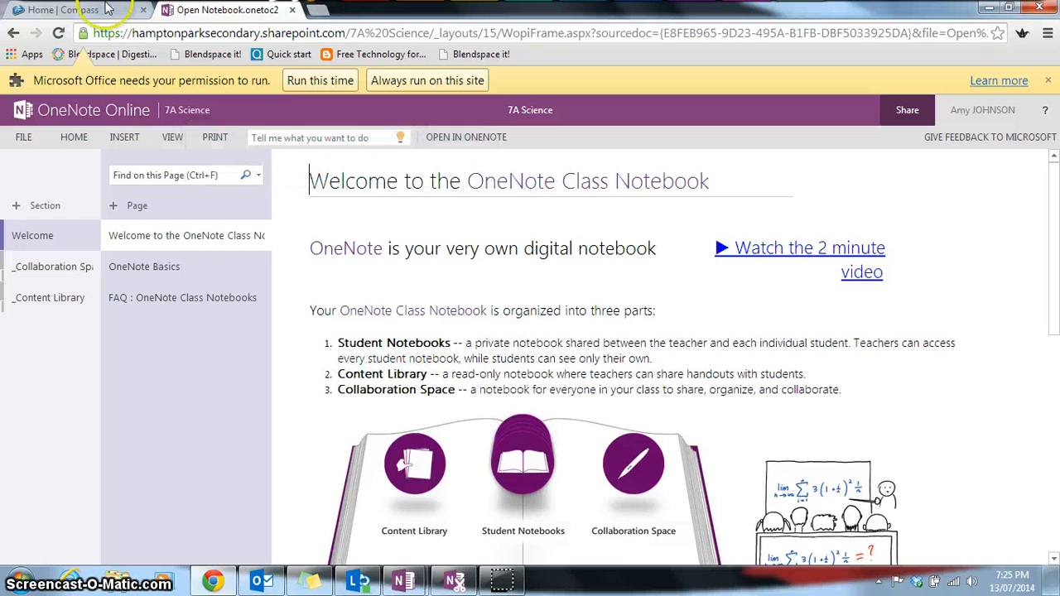
left_click(14, 37)
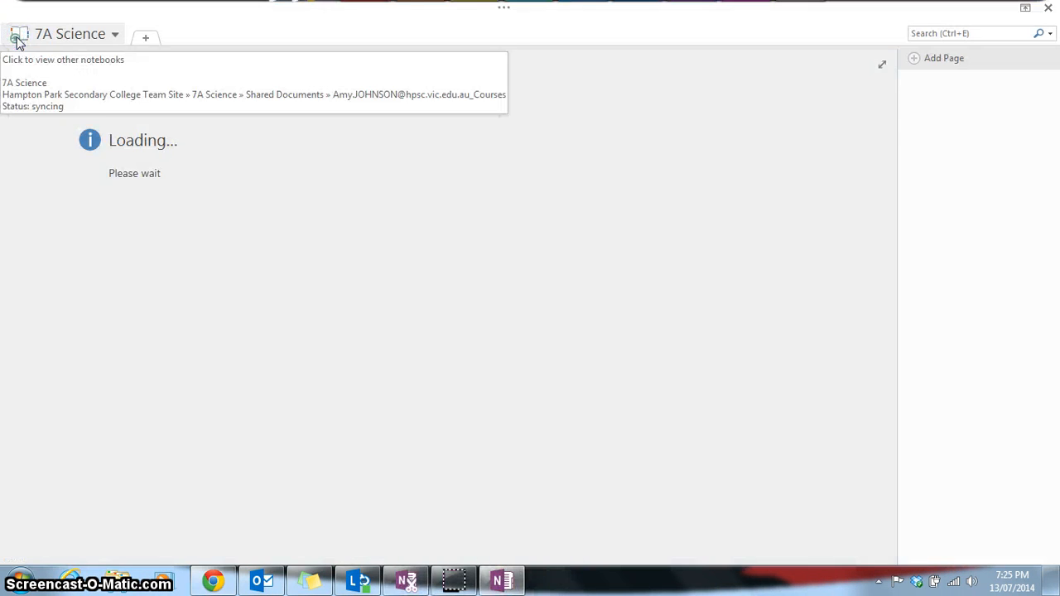
Step: Switch back to the browser and view the apps that can be added from the 7A Science site's contents
left_click(214, 582)
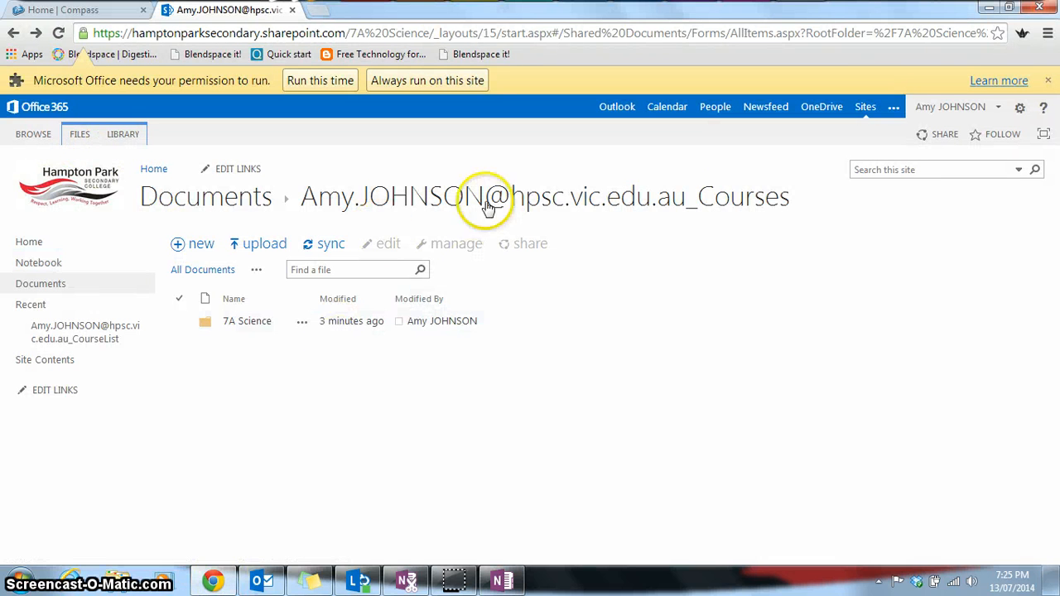
left_click(45, 364)
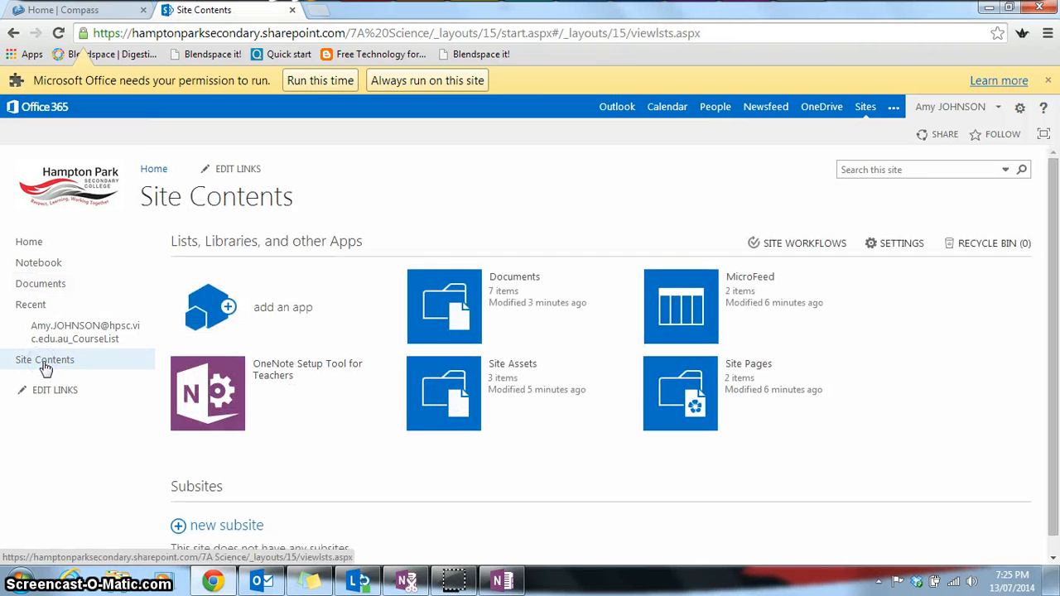
left_click(254, 308)
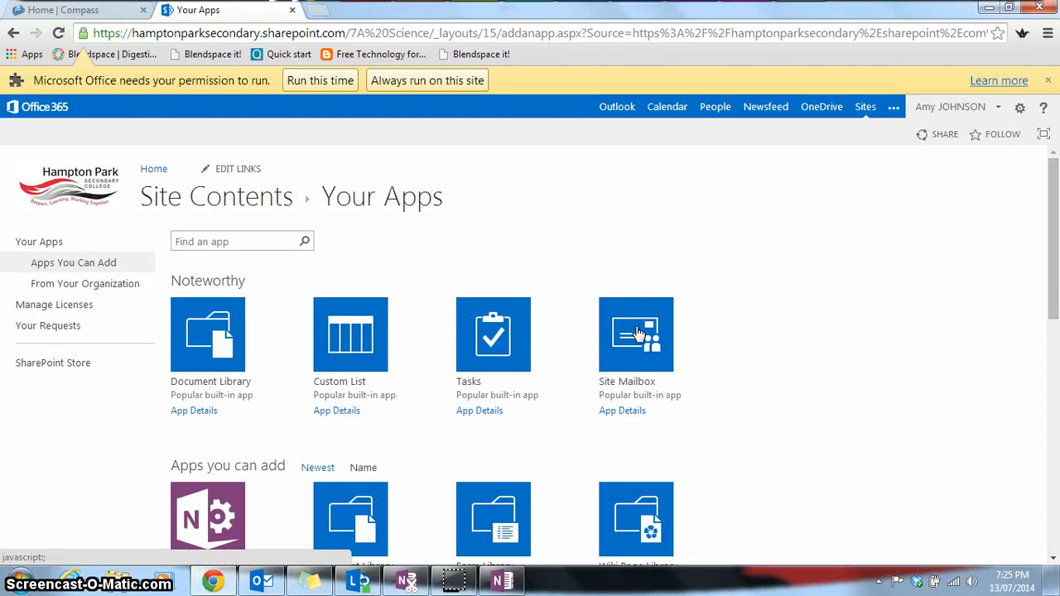
Step: Add the Site Mailbox app to the 7A Science site, try opening the mailbox, and return to the site contents
left_click(636, 329)
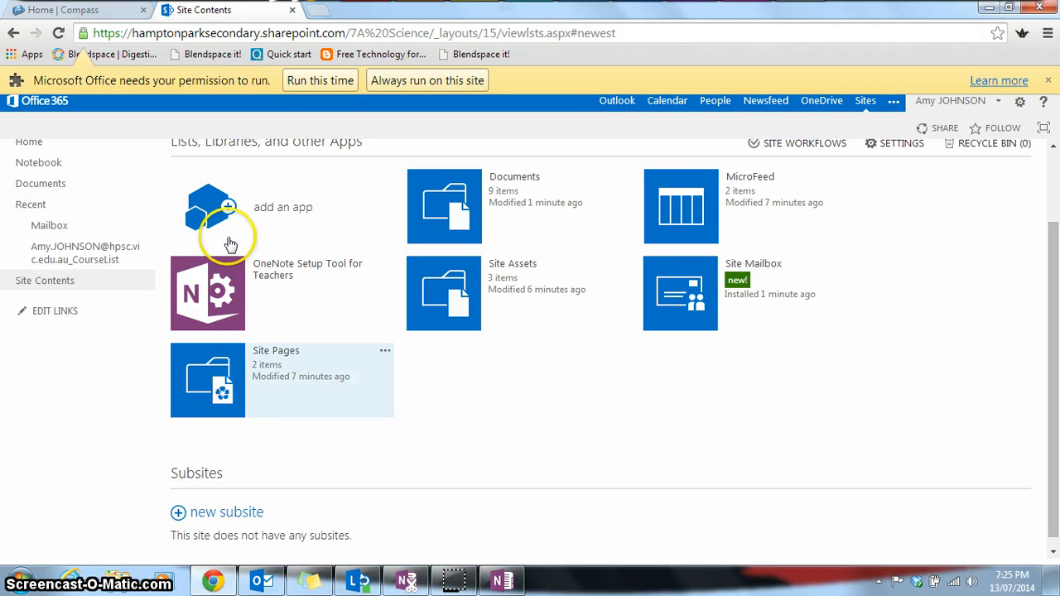
left_click(52, 231)
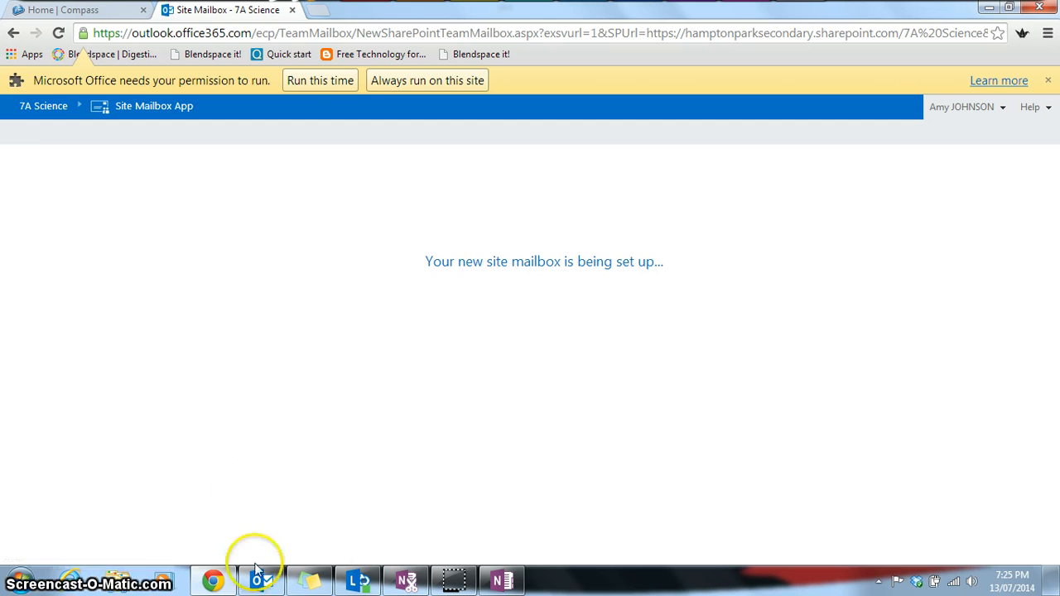
mouse_move(260, 579)
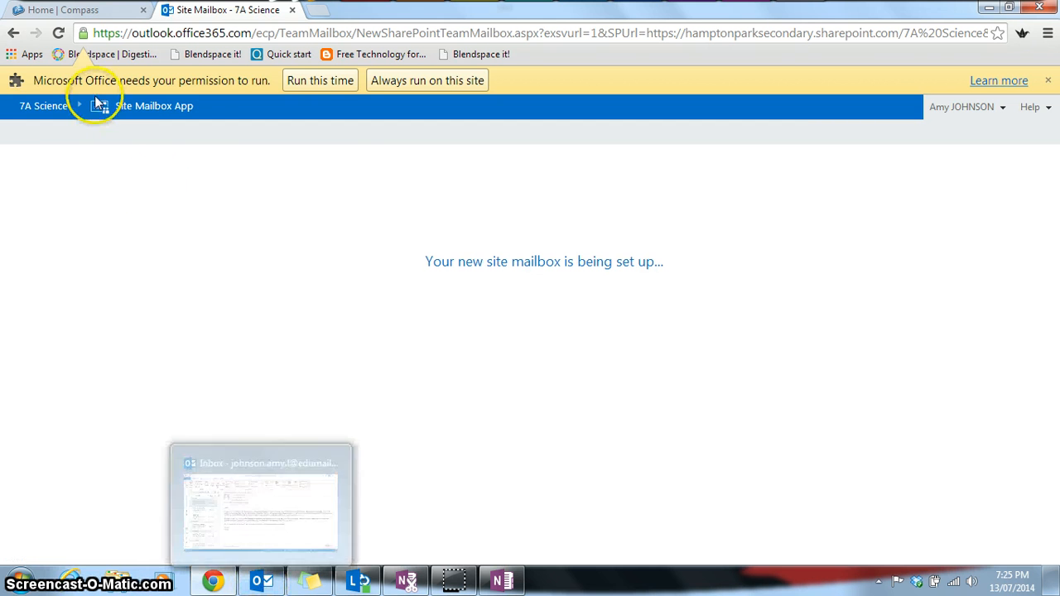
left_click(12, 38)
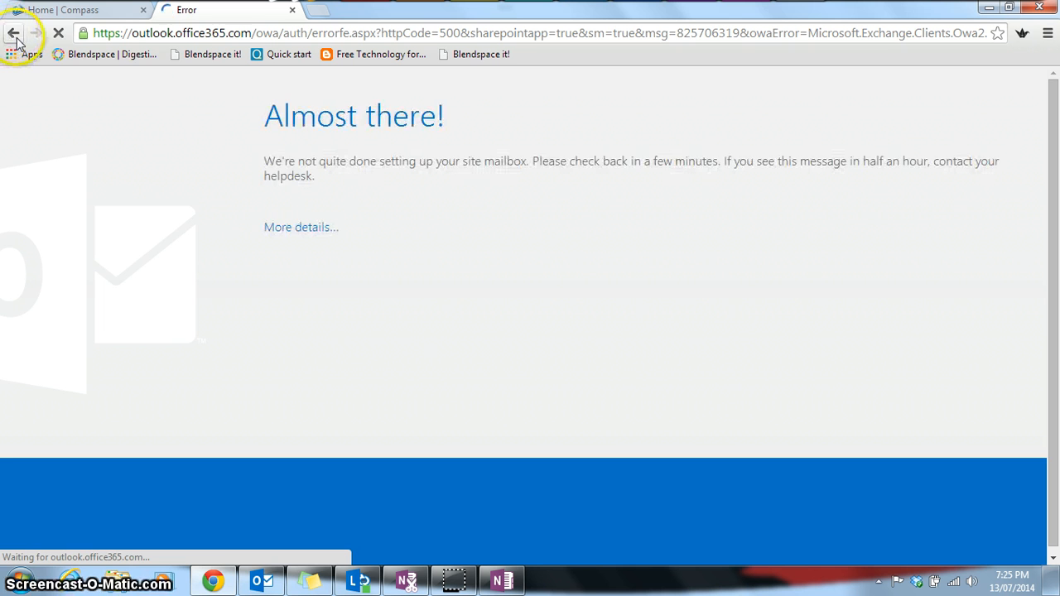
left_click(14, 37)
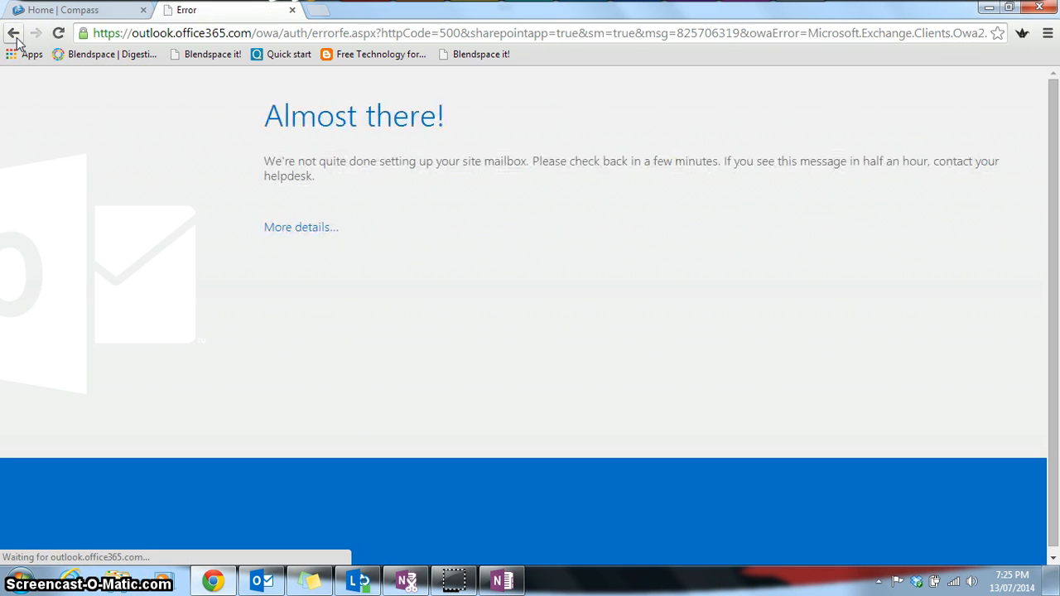
left_click(16, 38)
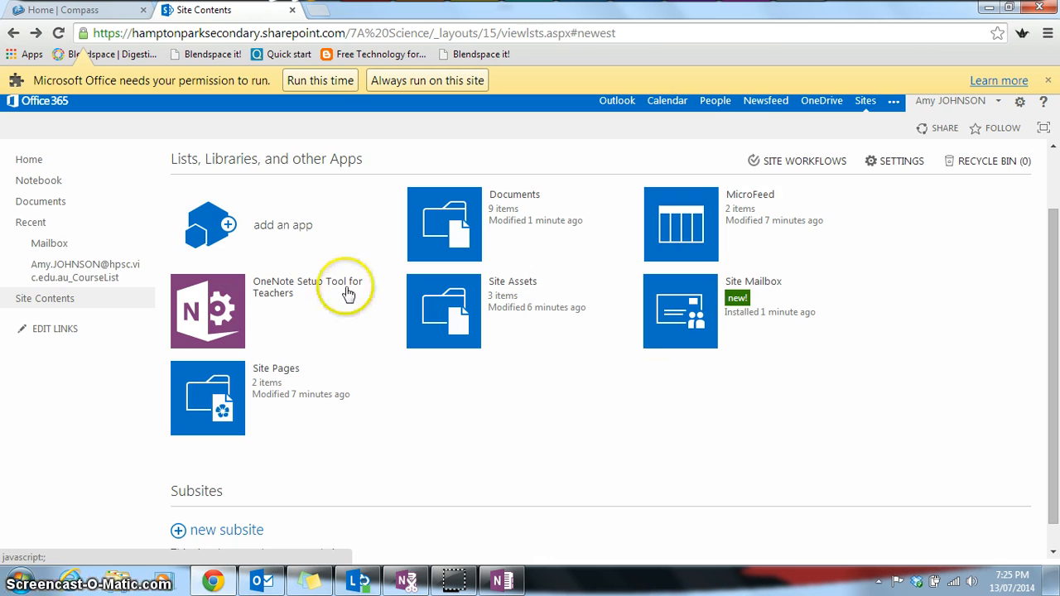
Step: View the Document Library app's details among the apps that can be added and return to the app list
left_click(303, 248)
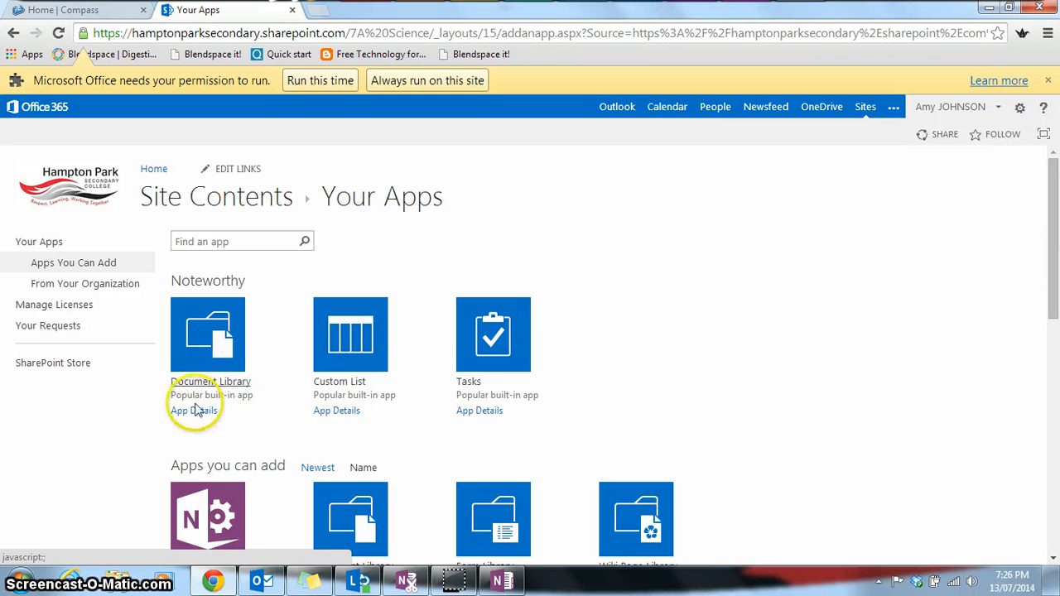
left_click(192, 418)
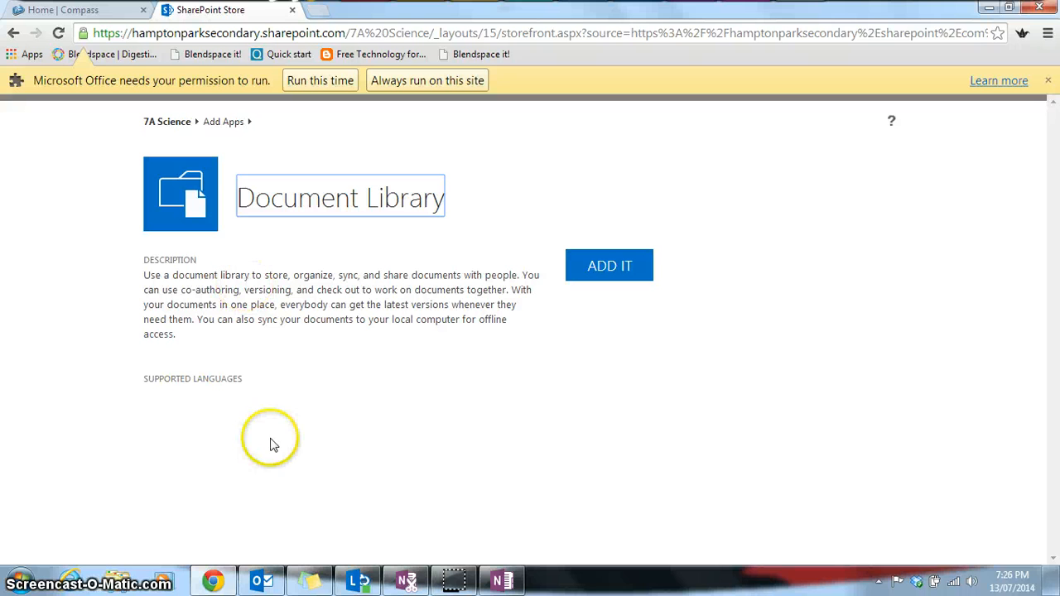
left_click(13, 35)
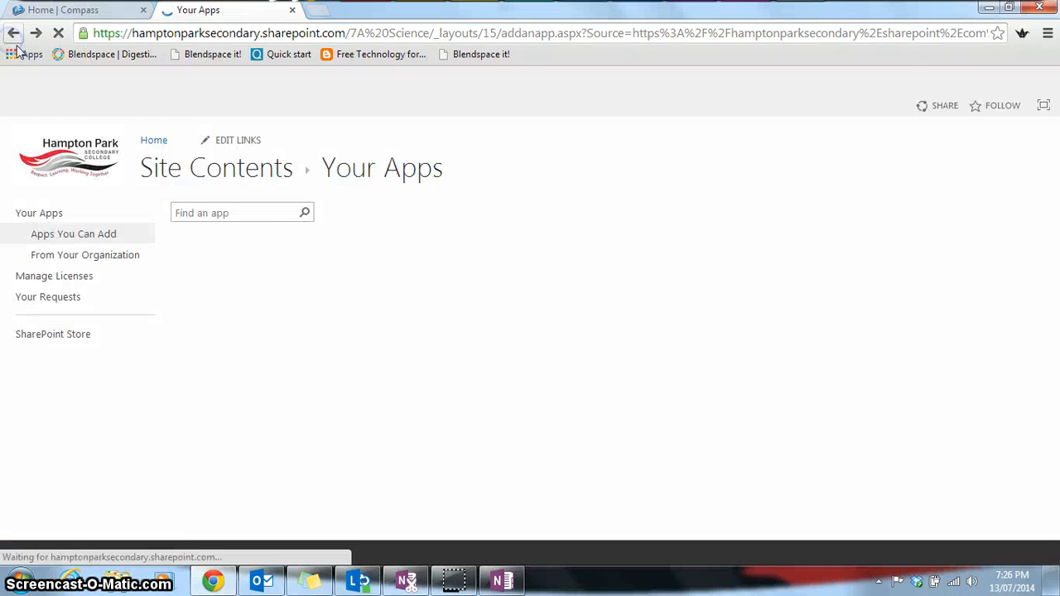
Step: Add a Custom List app named "test 1" to the 7A Science site
left_click(375, 340)
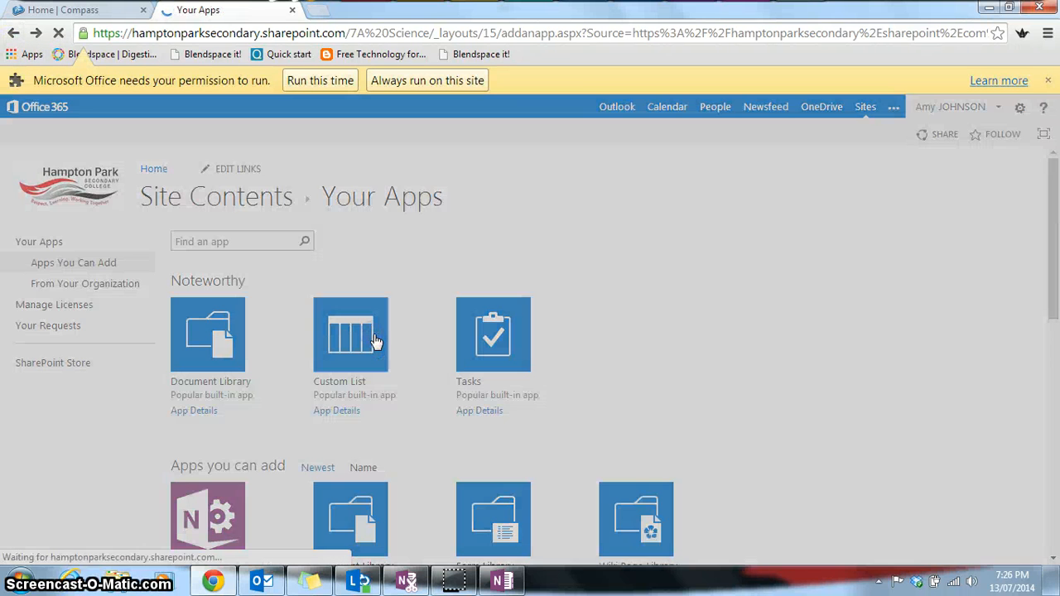
left_click(553, 325)
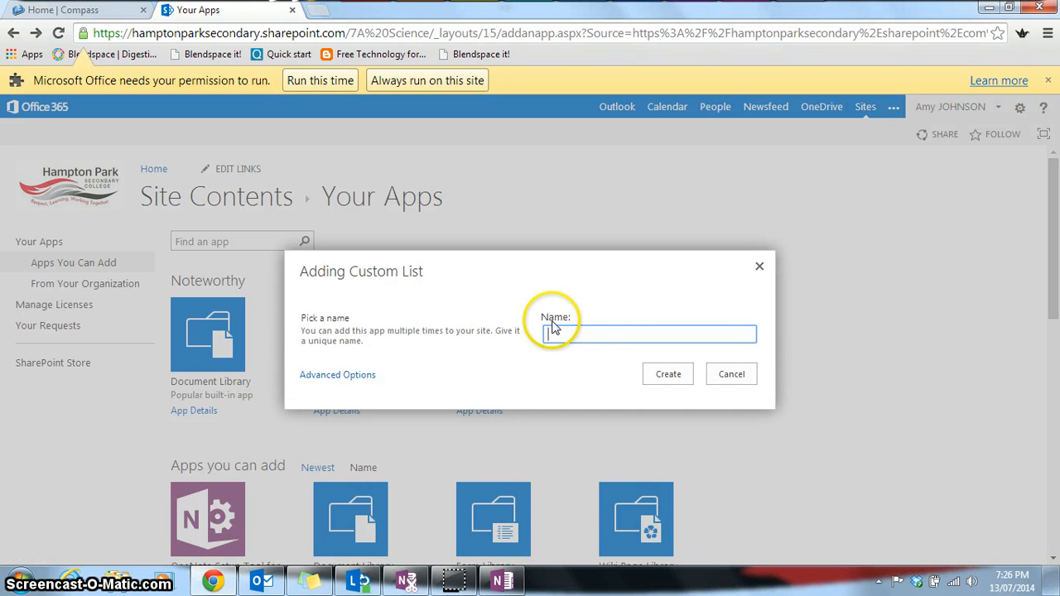
type("test 1")
left_click(667, 374)
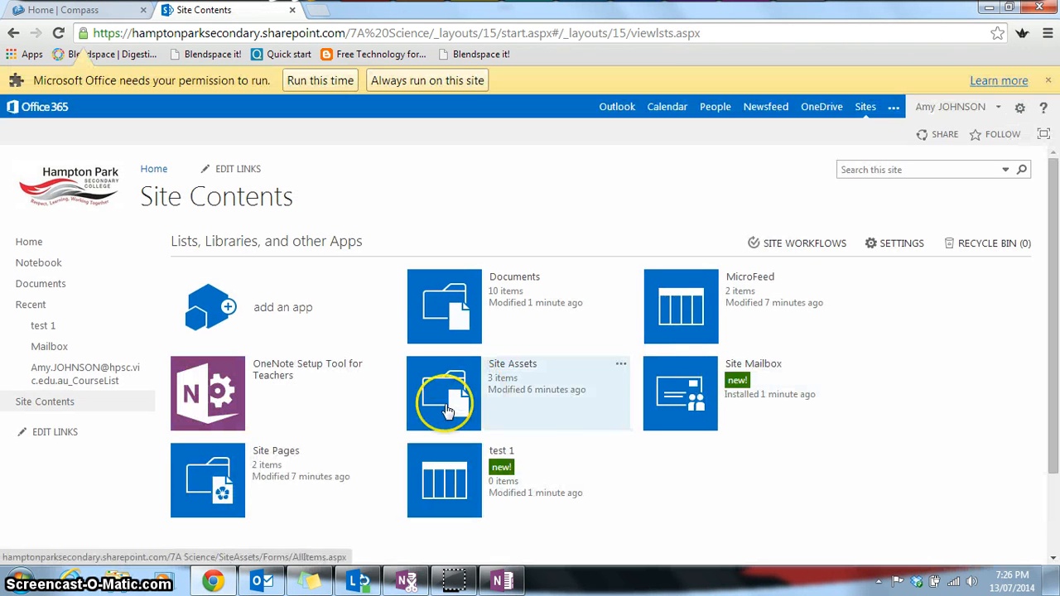
Step: Open the test 1 list and save a new item titled "fdskjiwe"
left_click(55, 328)
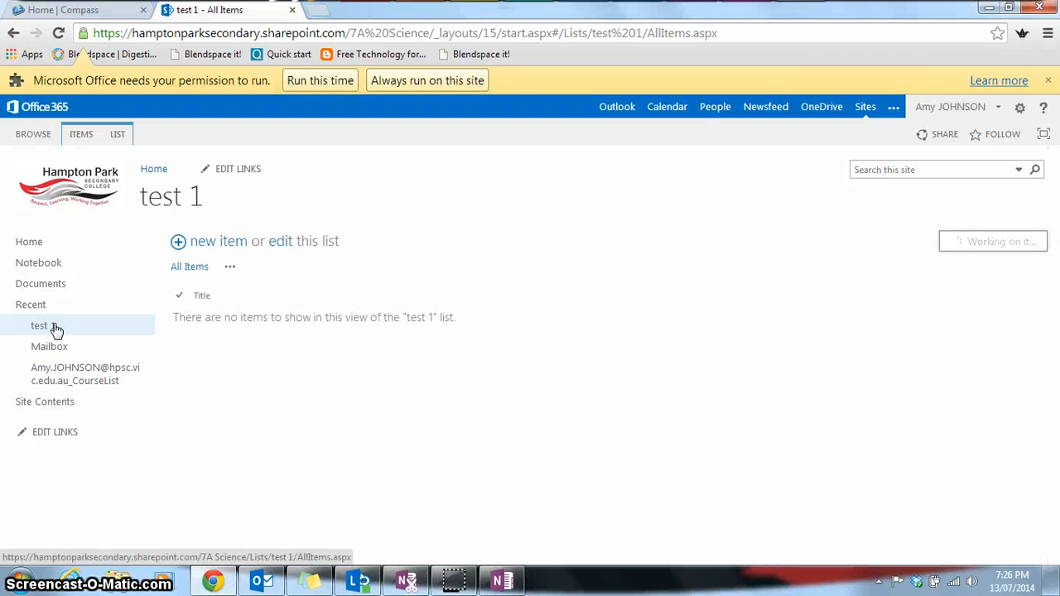
left_click(234, 241)
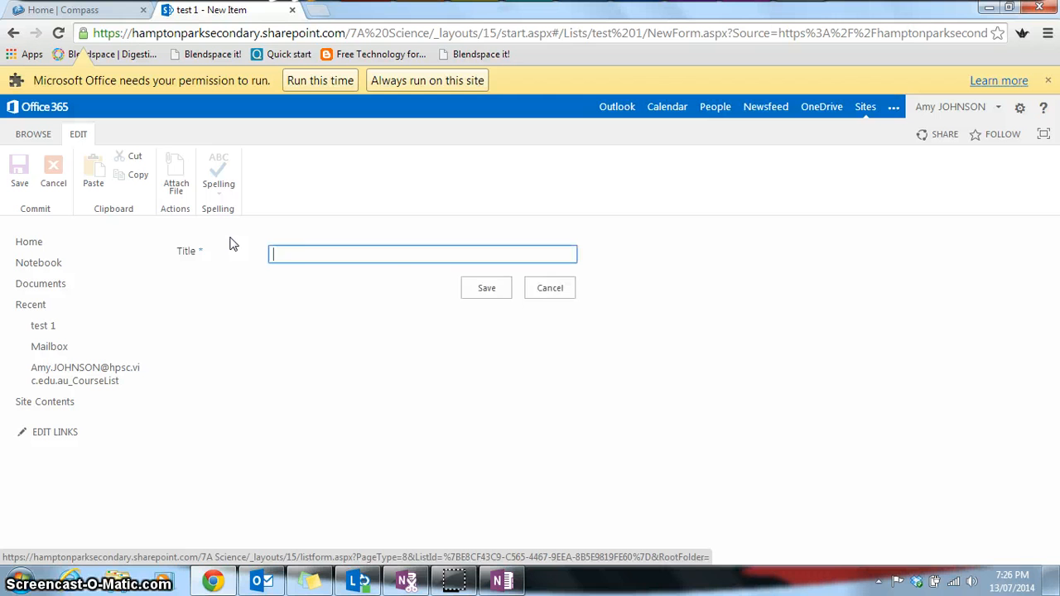
type("fdskjiwe")
left_click(474, 288)
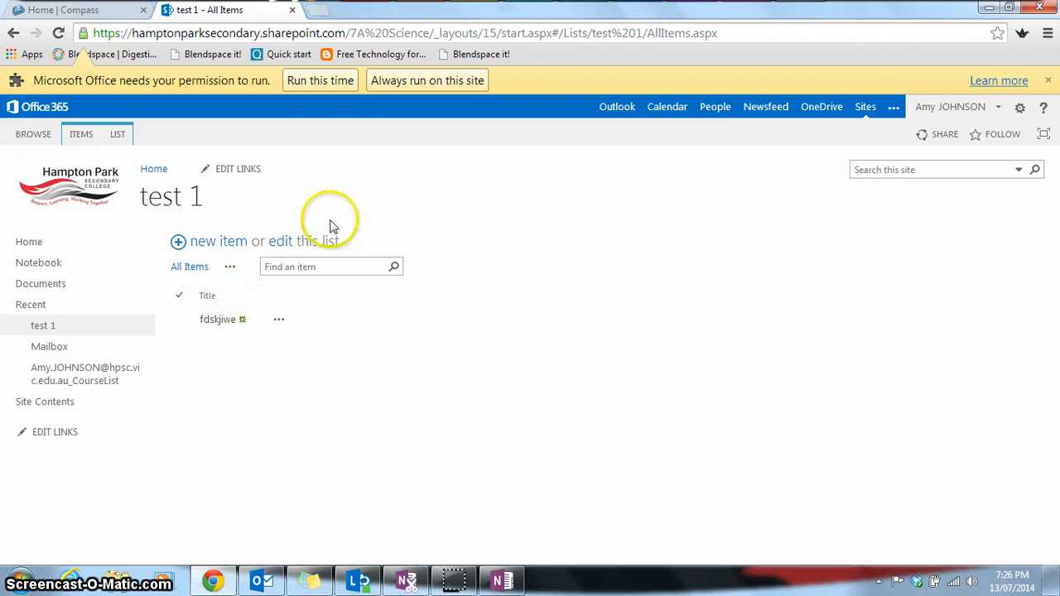
Step: Edit the test 1 list and add a Date and Time column
left_click(282, 241)
left_click(441, 298)
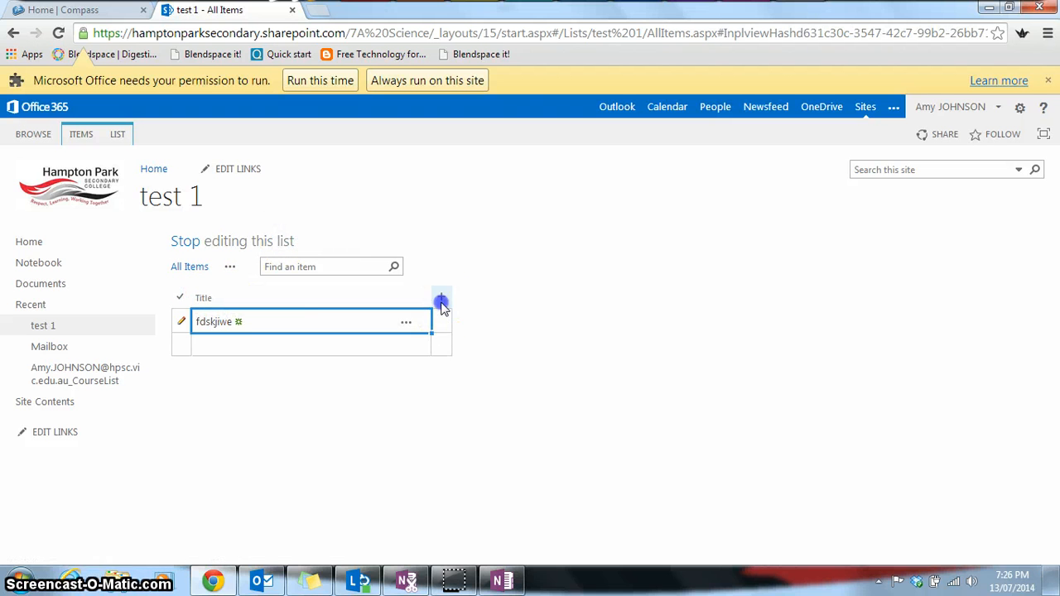
left_click(416, 374)
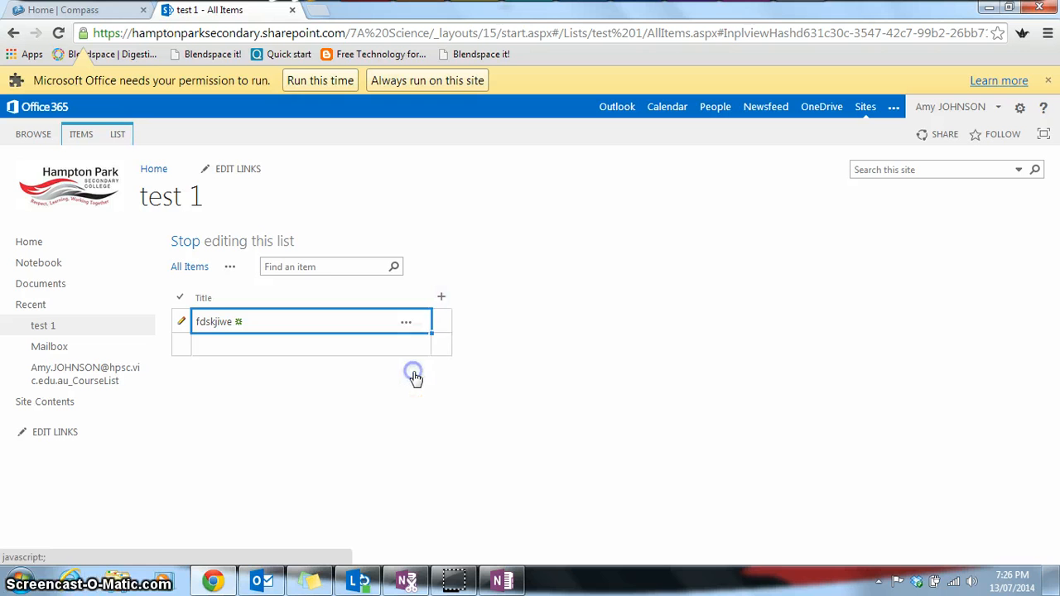
Step: Set the fdskjiwe item's date and time to 16/07/2014 16:00 and stop editing the list
left_click(474, 319)
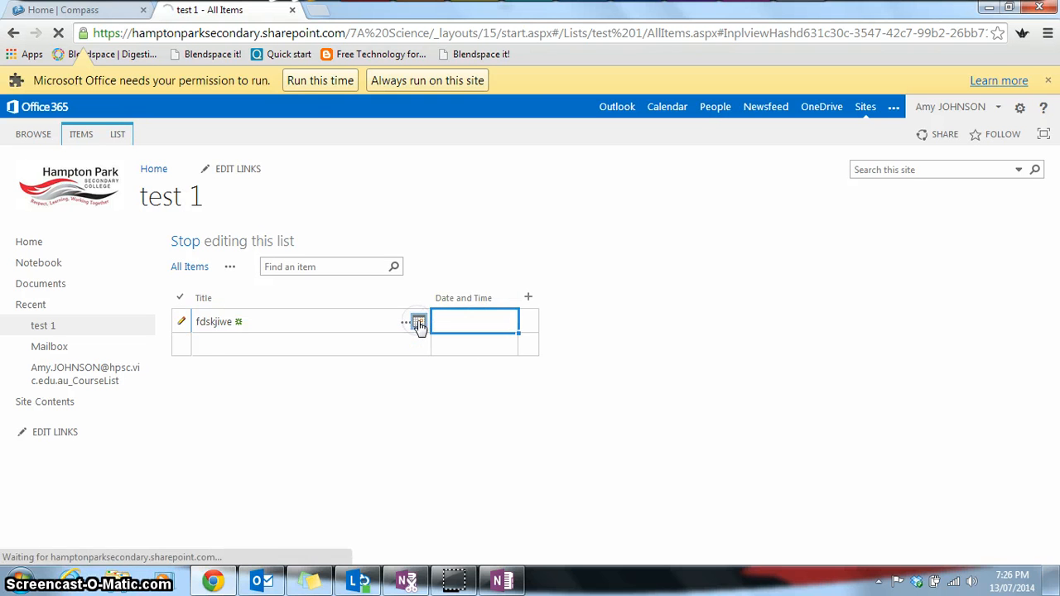
left_click(418, 323)
left_click(418, 323)
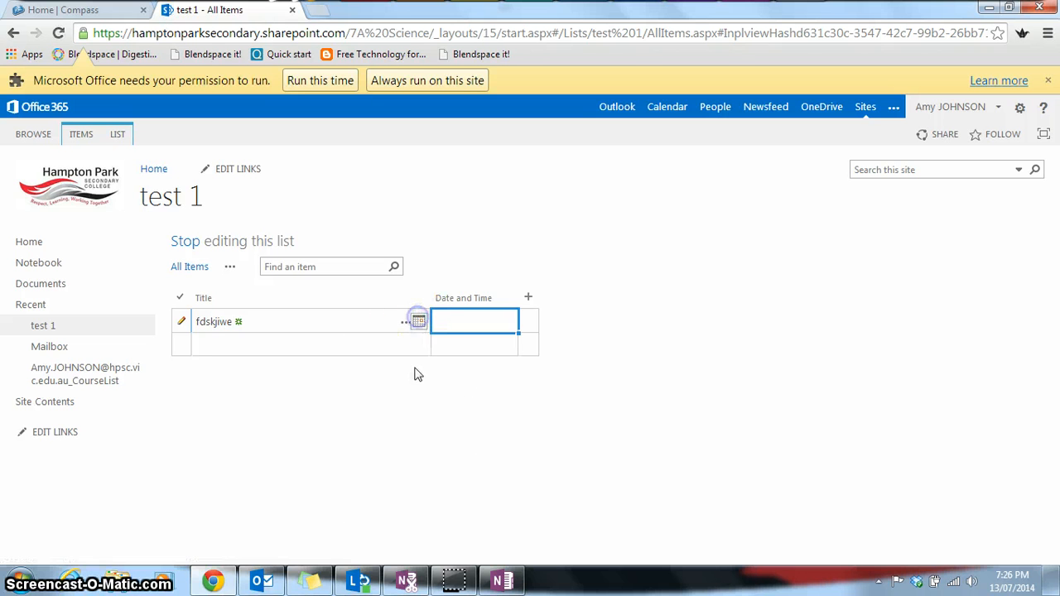
left_click(417, 384)
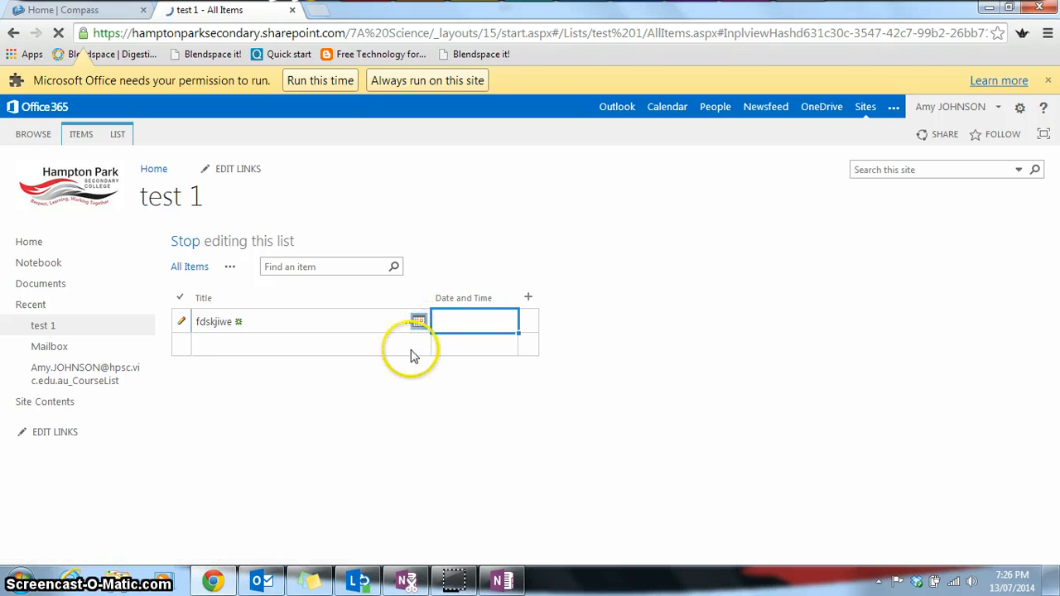
left_click(419, 322)
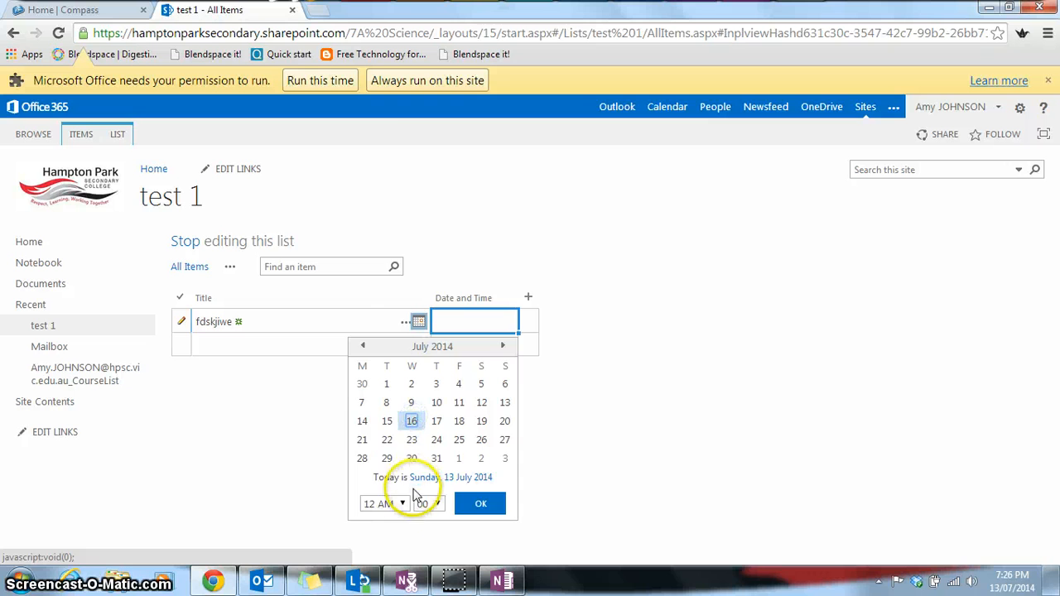
left_click(389, 503)
left_click(383, 479)
left_click(501, 515)
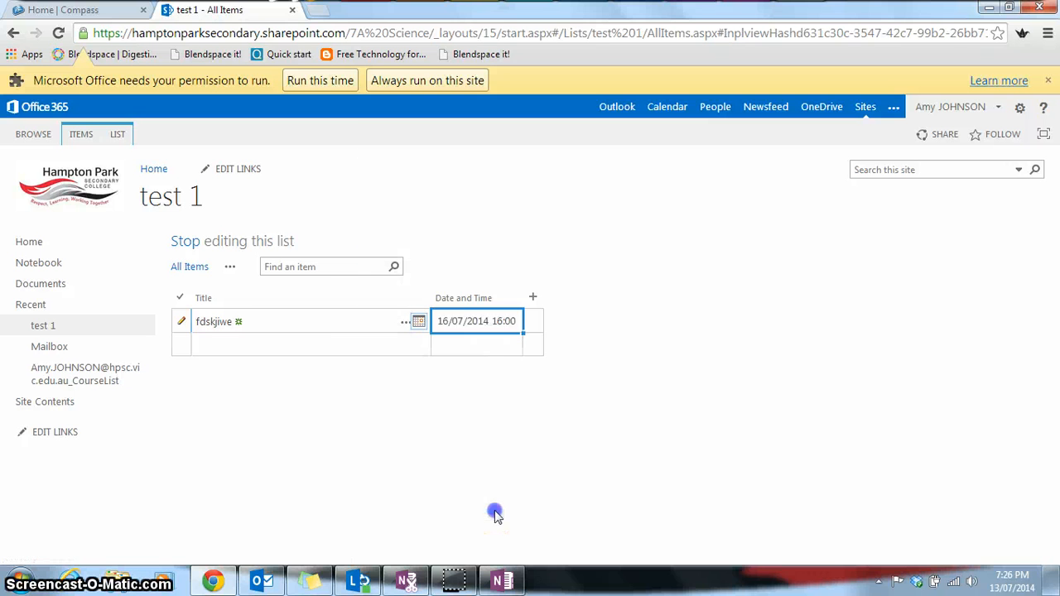
left_click(186, 243)
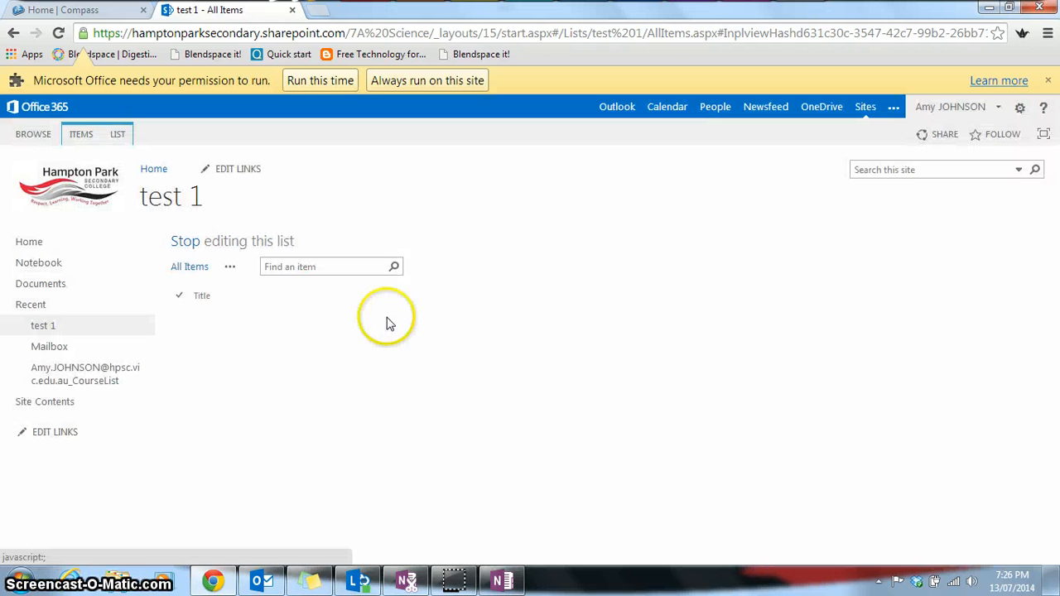
Step: Start creating a calendar view of the test 1 list with the view name "wjehrapor"
left_click(117, 136)
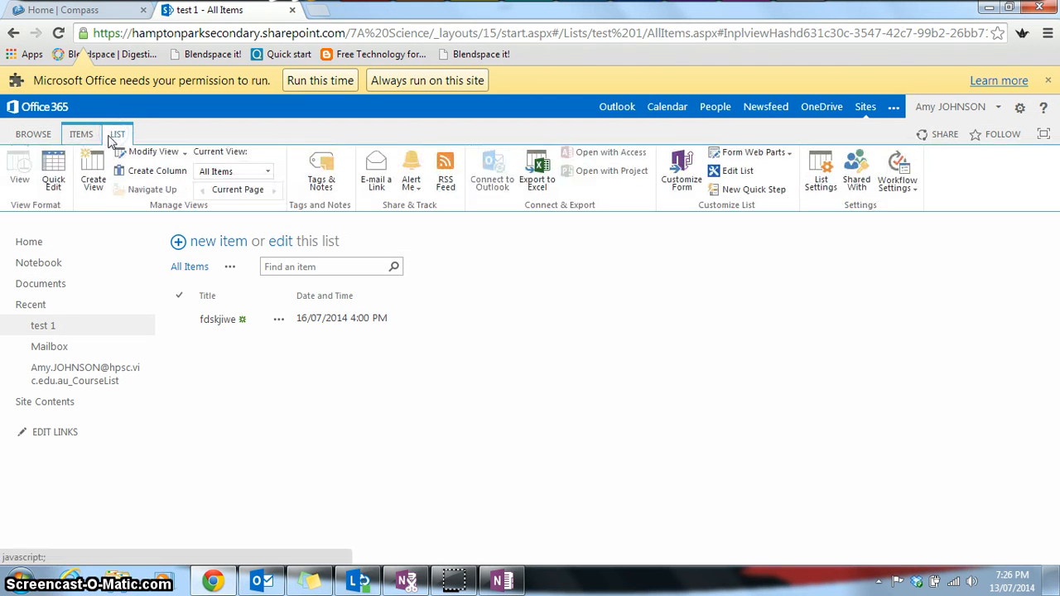
left_click(96, 181)
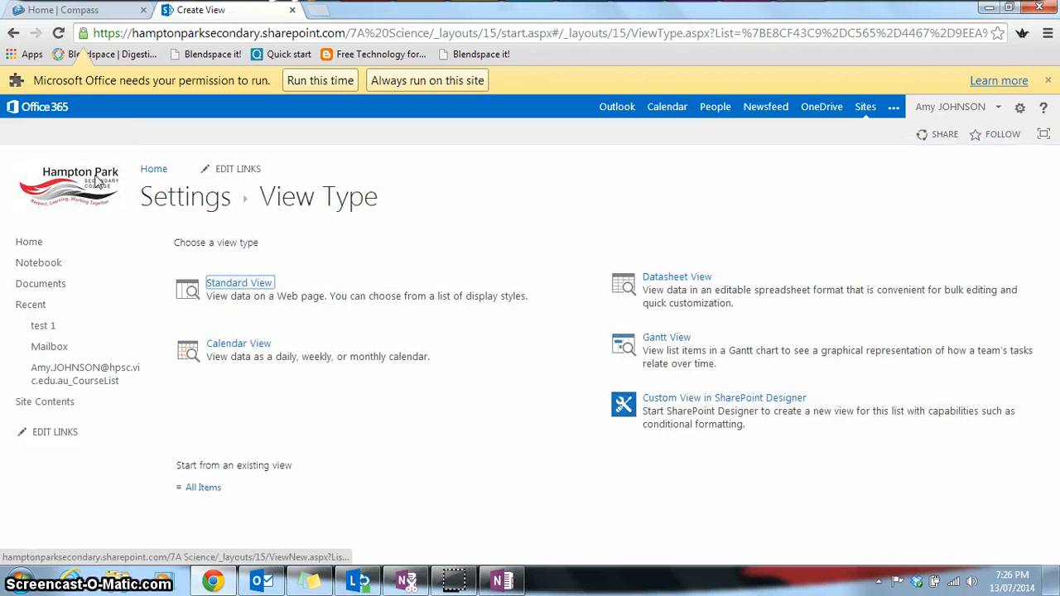
left_click(238, 344)
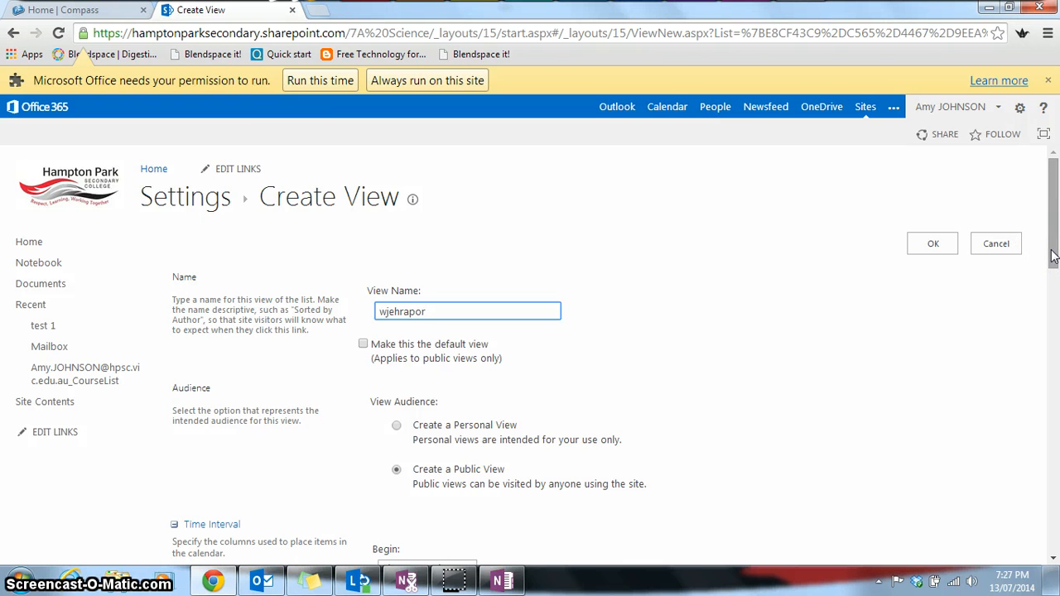
Step: Set both the begin and end of the calendar view's time interval to the Date and Time column
left_click_drag(1053, 255, 1053, 275)
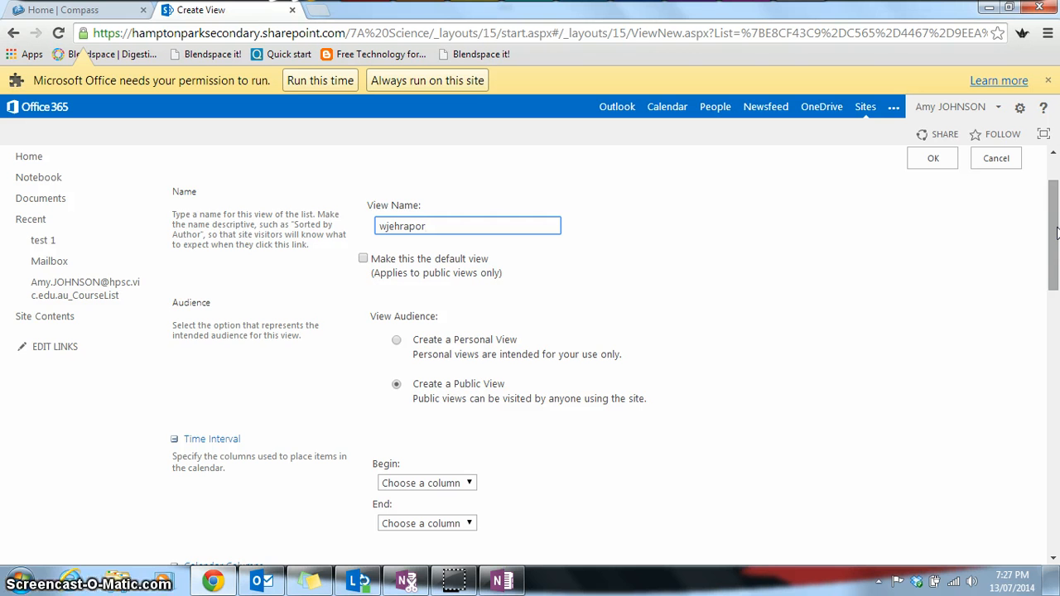
left_click_drag(1054, 230, 1053, 262)
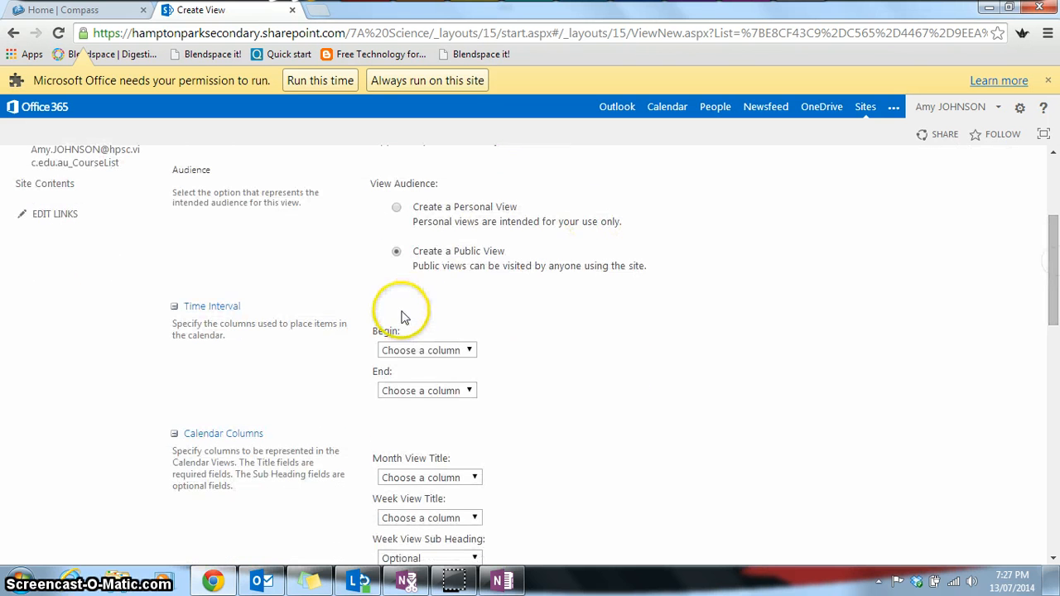
left_click(449, 350)
left_click(443, 415)
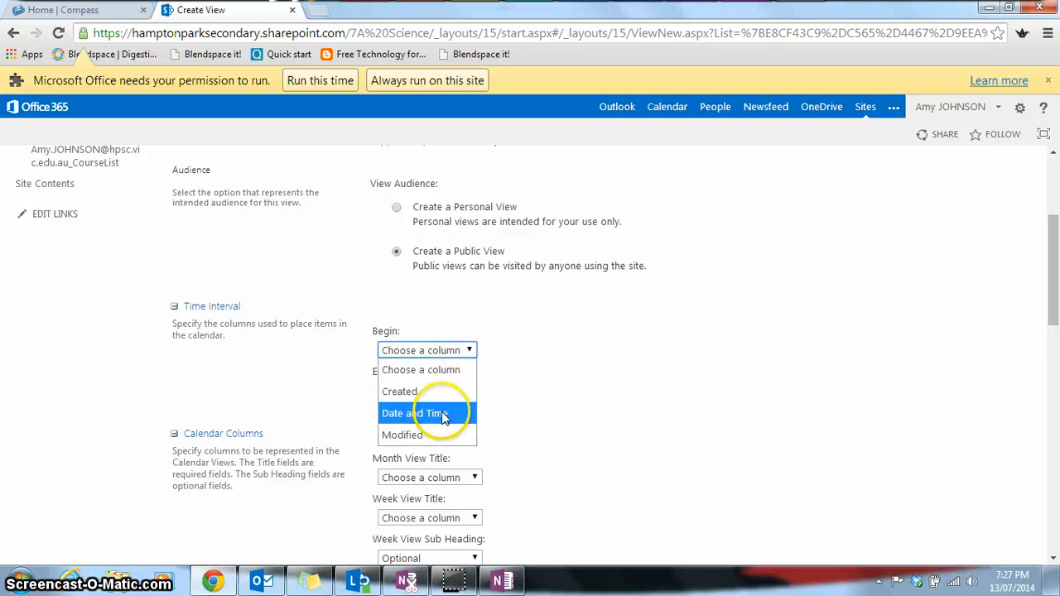
left_click(447, 390)
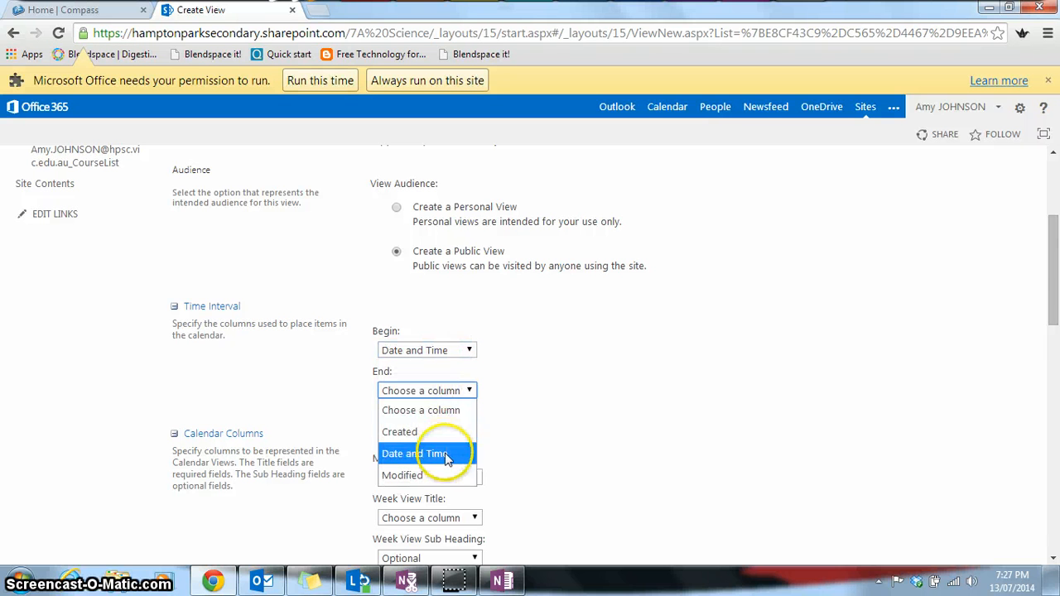
left_click(445, 453)
Step: Set the calendar view's Month View Title and Week View Title to the Title column
left_click_drag(1049, 237, 1054, 302)
left_click(475, 258)
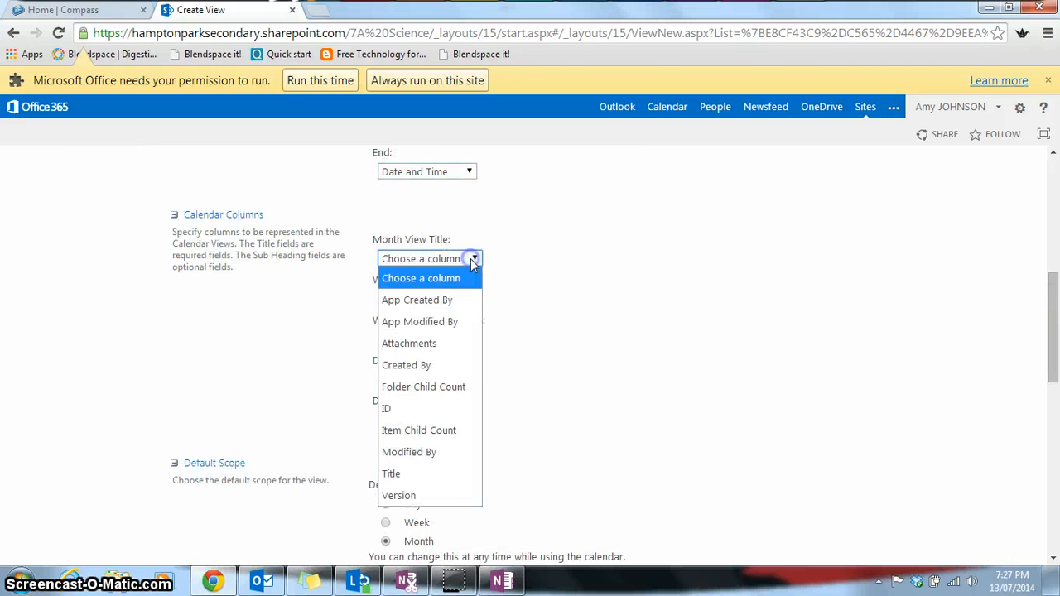
left_click(447, 473)
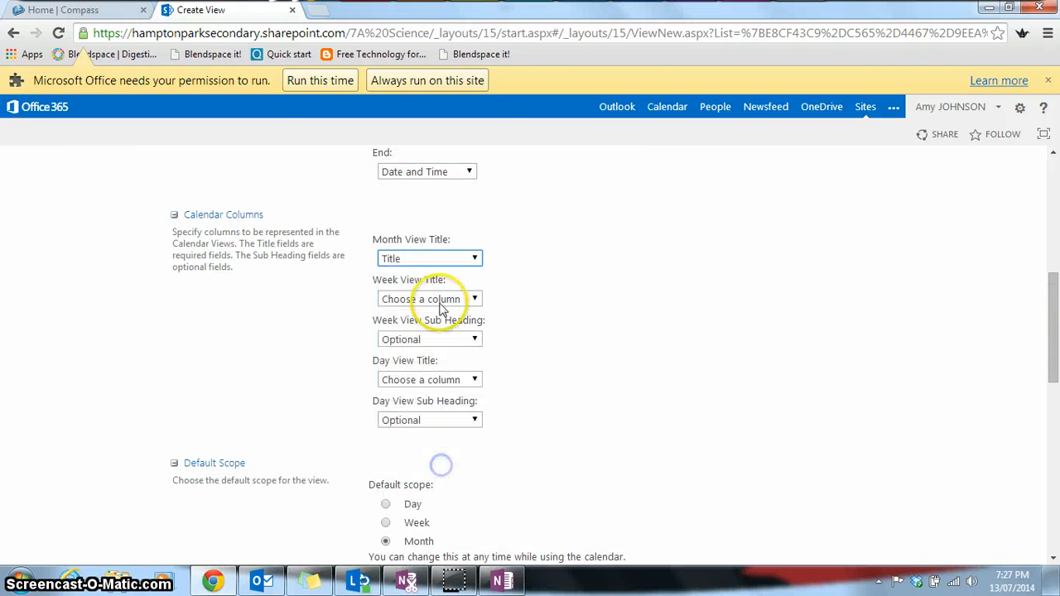
left_click(442, 305)
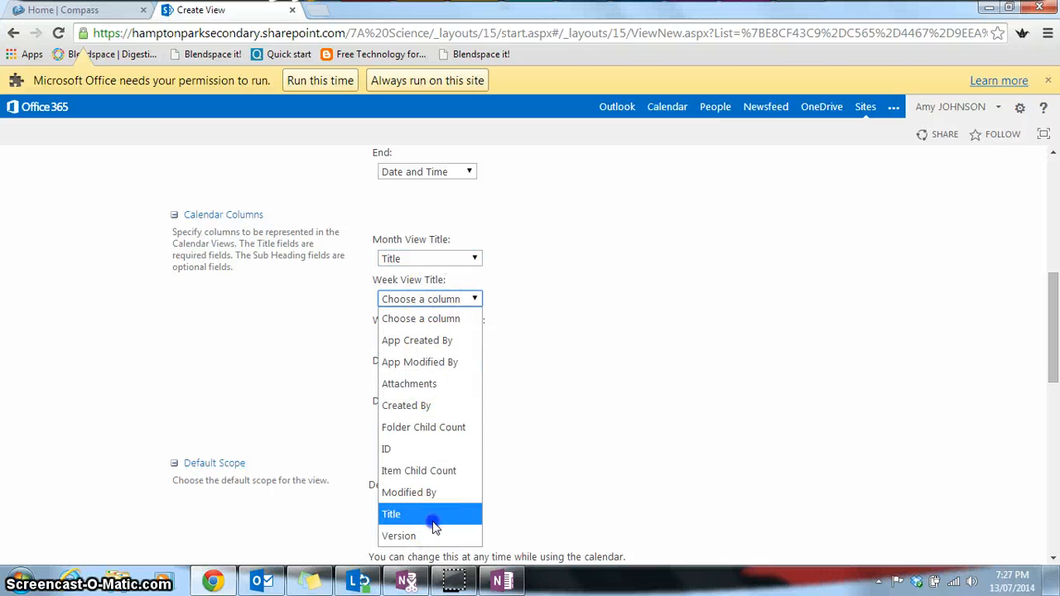
left_click(453, 342)
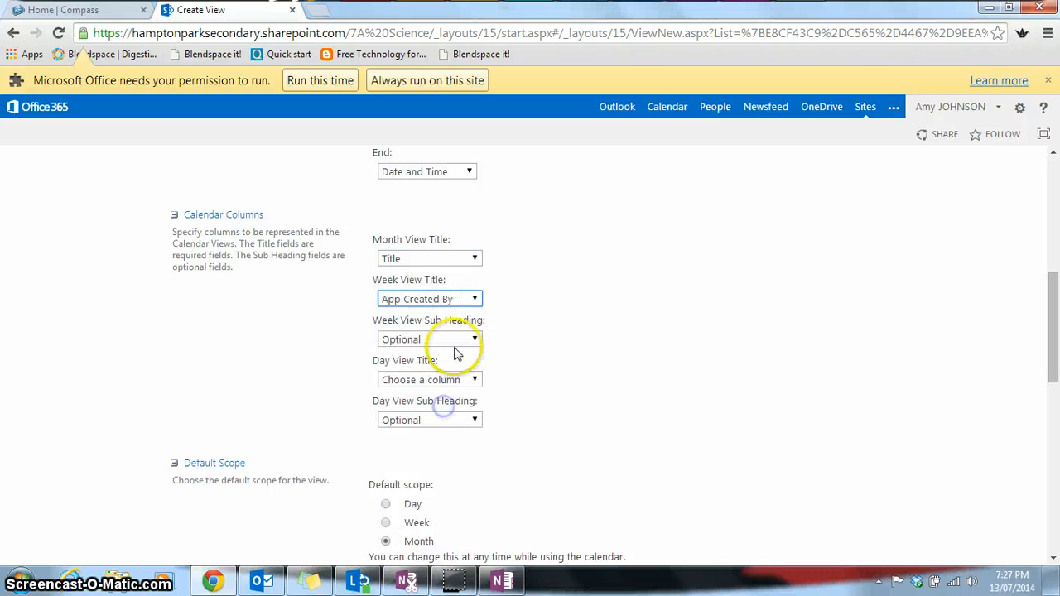
left_click(469, 300)
left_click(445, 514)
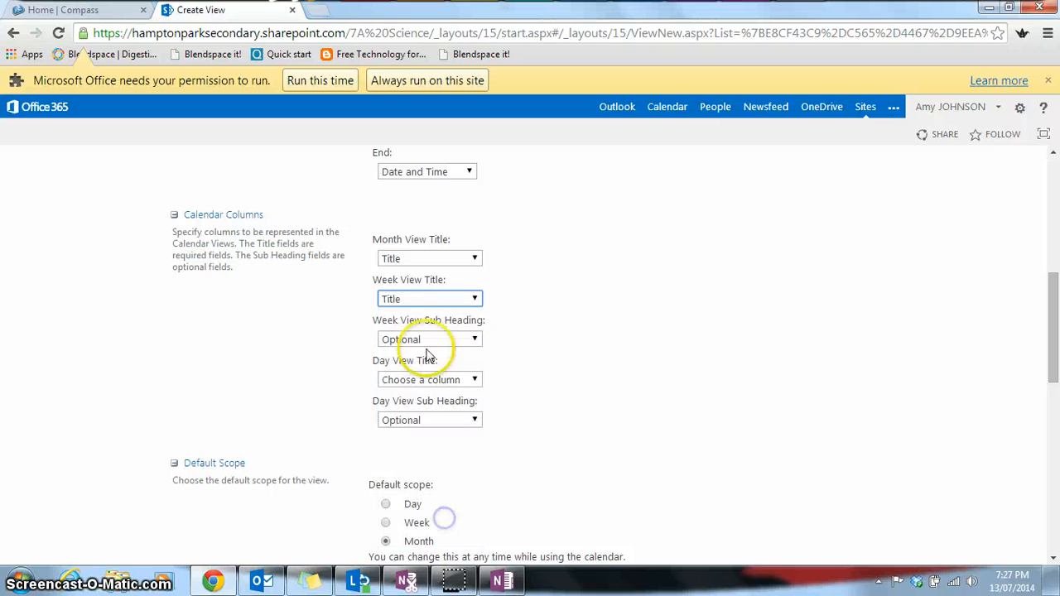
Step: Set the calendar view's Week View Sub Heading, Day View Title and Day View Sub Heading to Title, and create the view
left_click(435, 339)
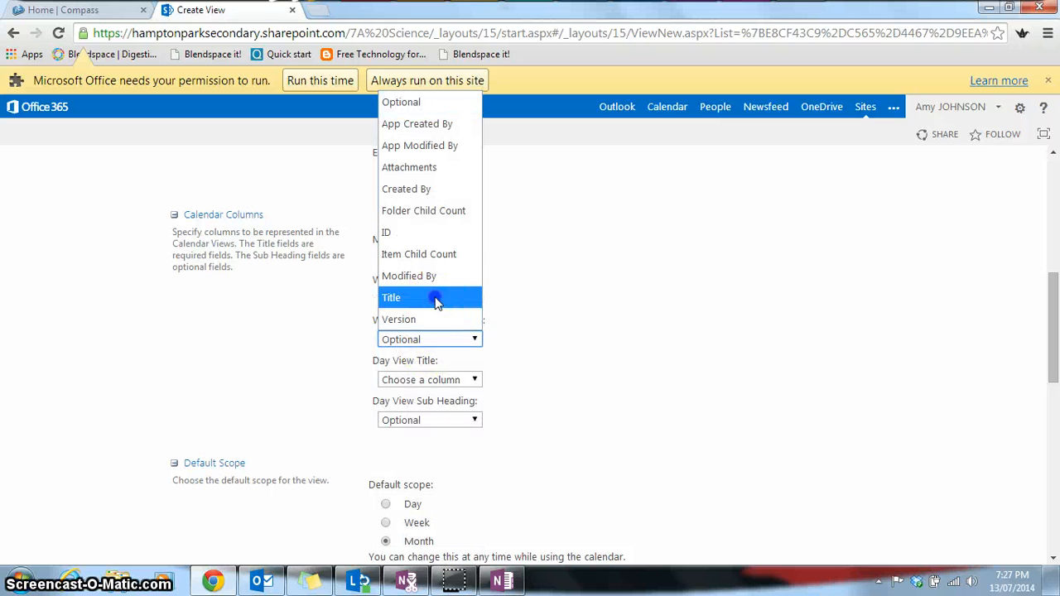
left_click(434, 297)
left_click(437, 378)
left_click(428, 339)
left_click(425, 420)
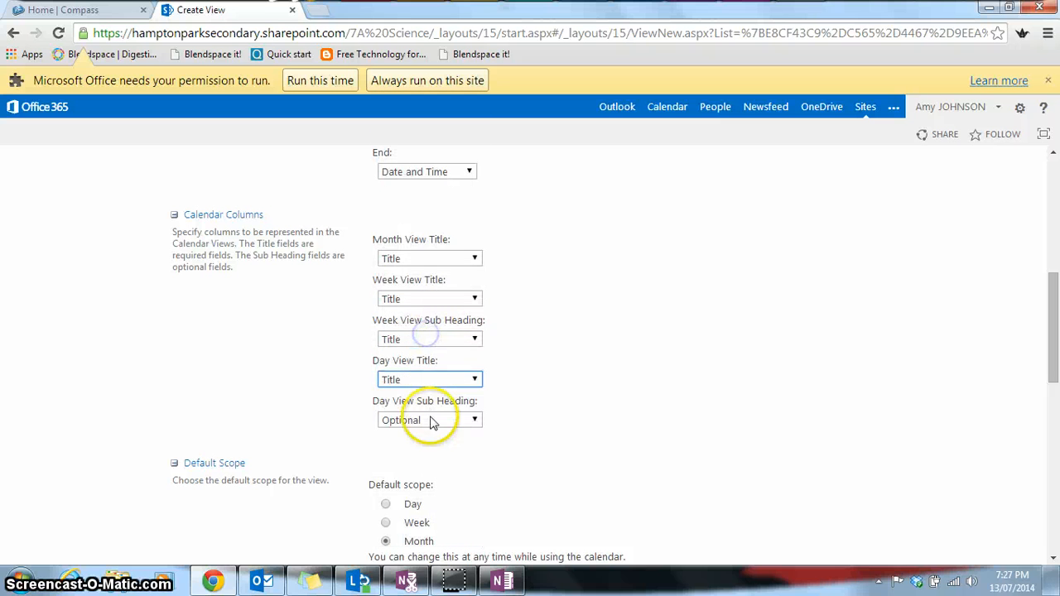
left_click(435, 381)
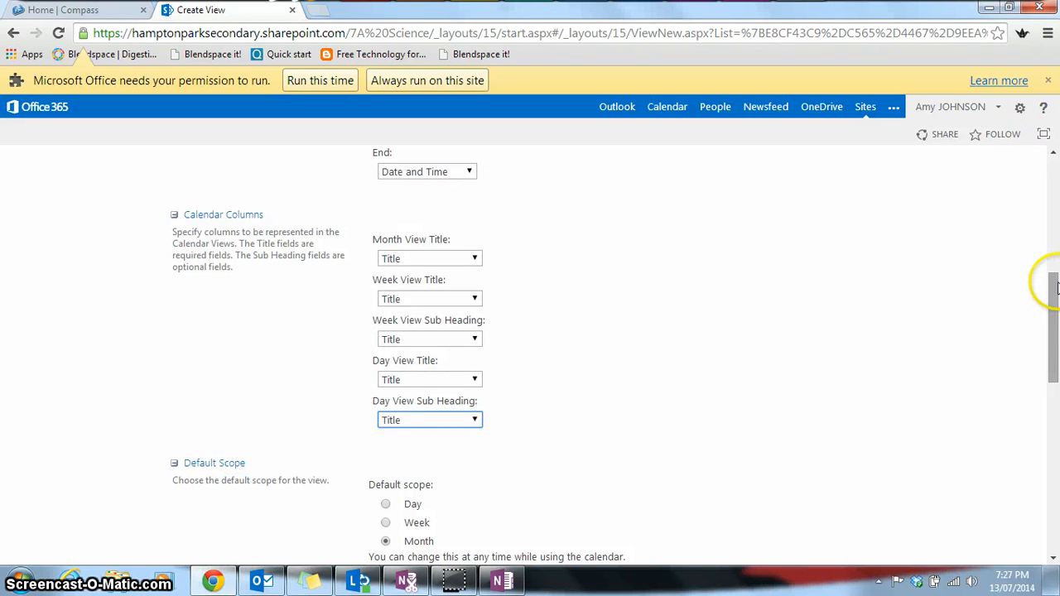
left_click_drag(1050, 279, 1055, 457)
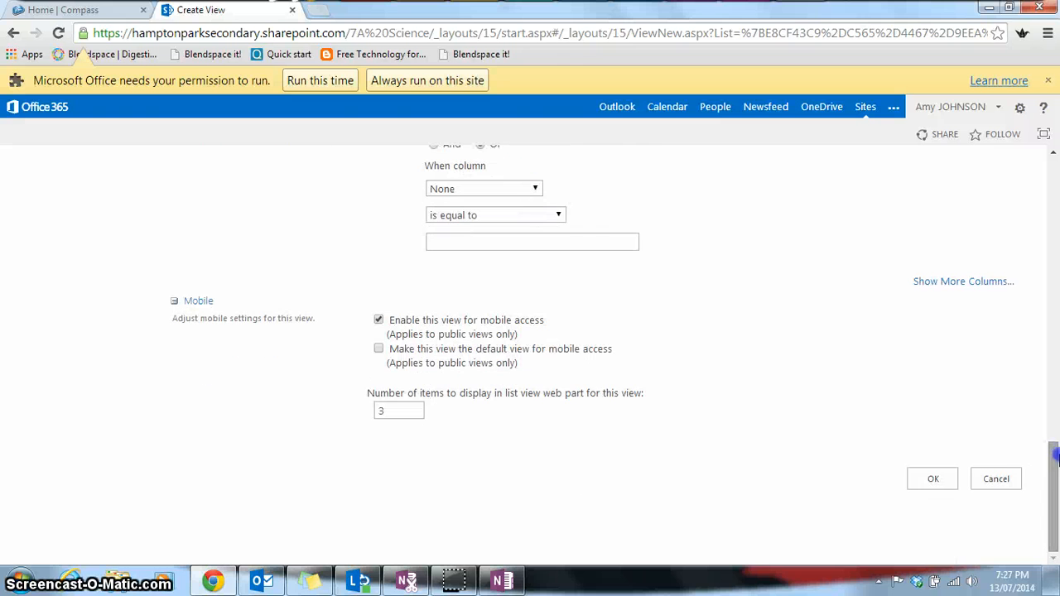
left_click(944, 482)
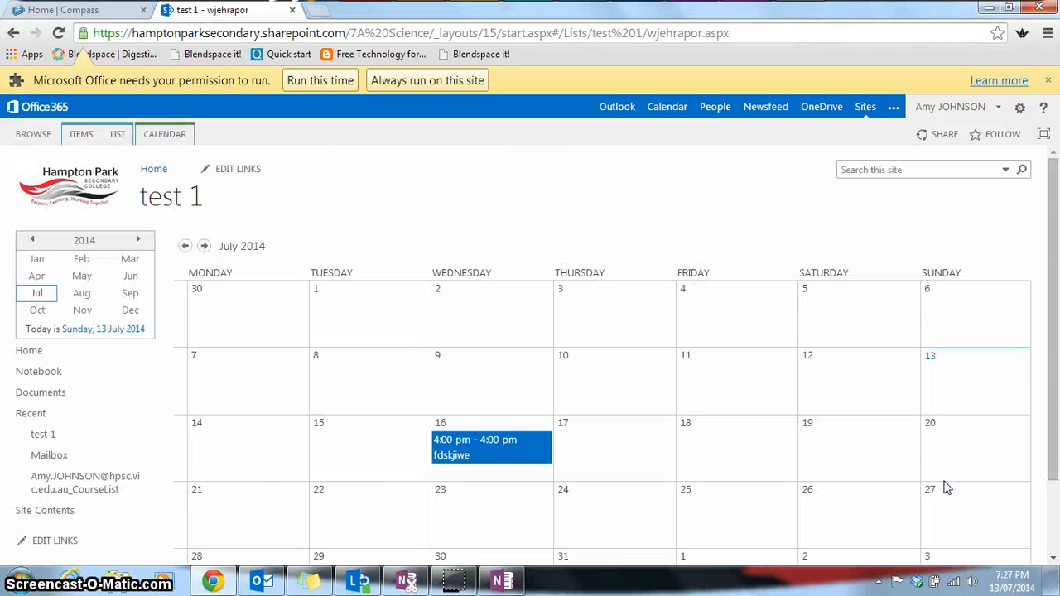
Step: Open the fdskjiwe item from the 16 July calendar entry and bring up its edit form
left_click(1058, 285)
mouse_move(1057, 262)
left_mouse_down()
mouse_move(1056, 340)
mouse_move(1042, 270)
left_mouse_up()
left_click(479, 444)
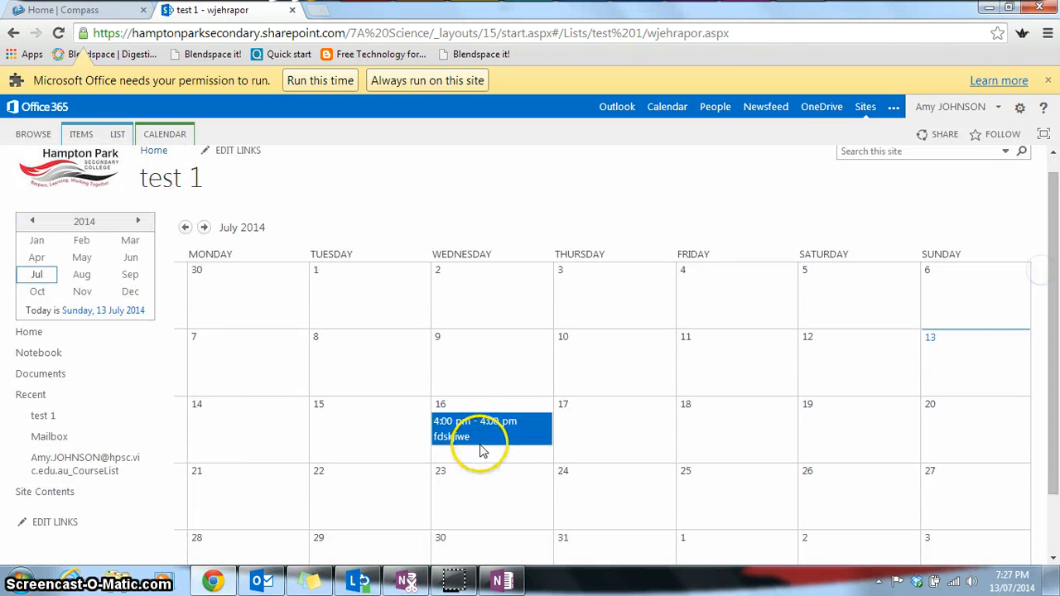
left_click(471, 445)
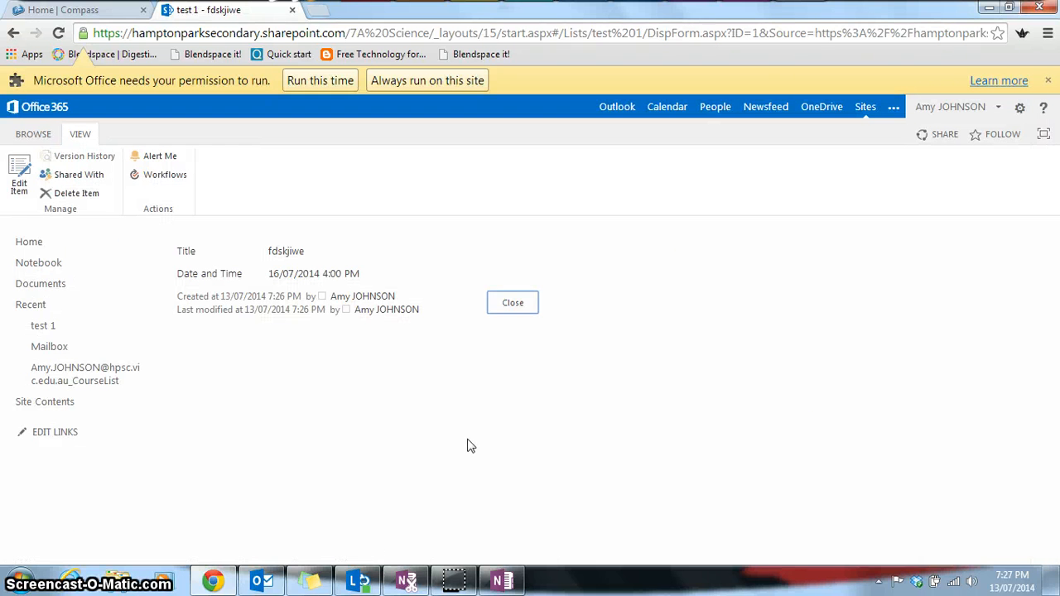
left_click(22, 184)
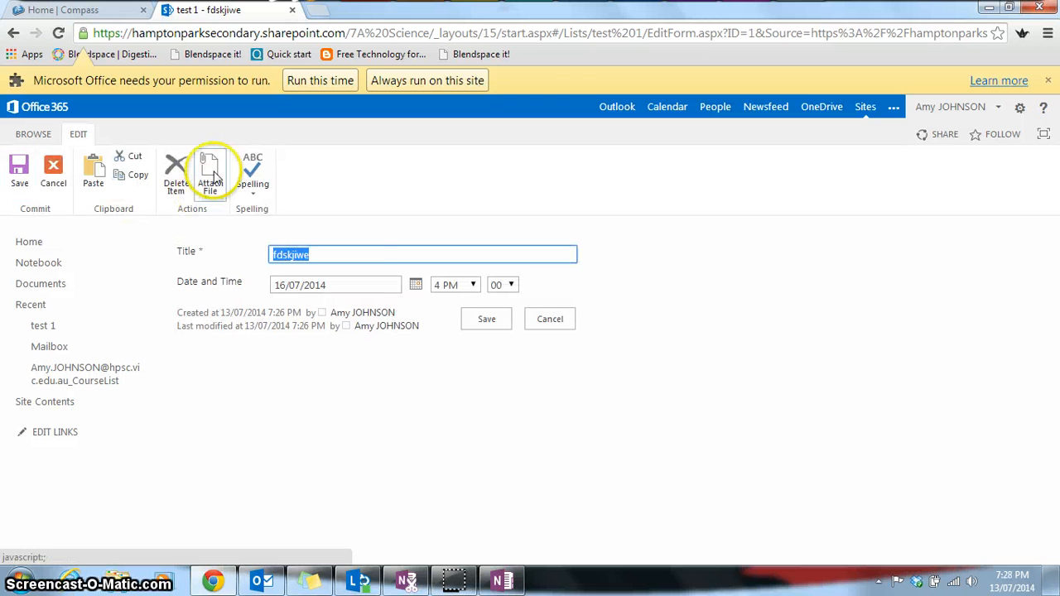
Step: Return to the test 1 list, reopen the fdskjiwe item for editing to view the file attachment option, and cancel
left_click(48, 328)
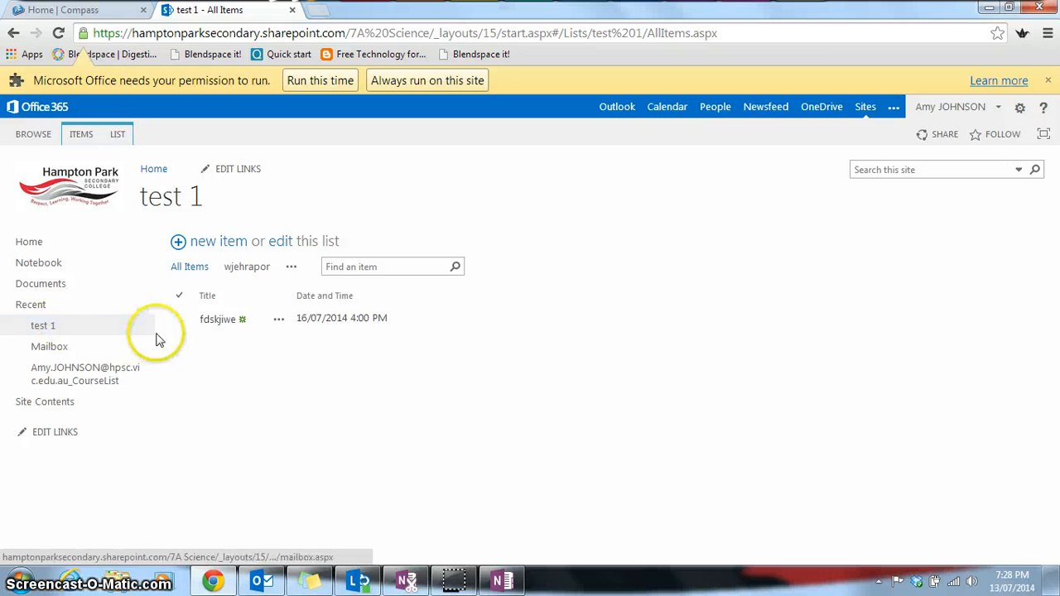
left_click(279, 319)
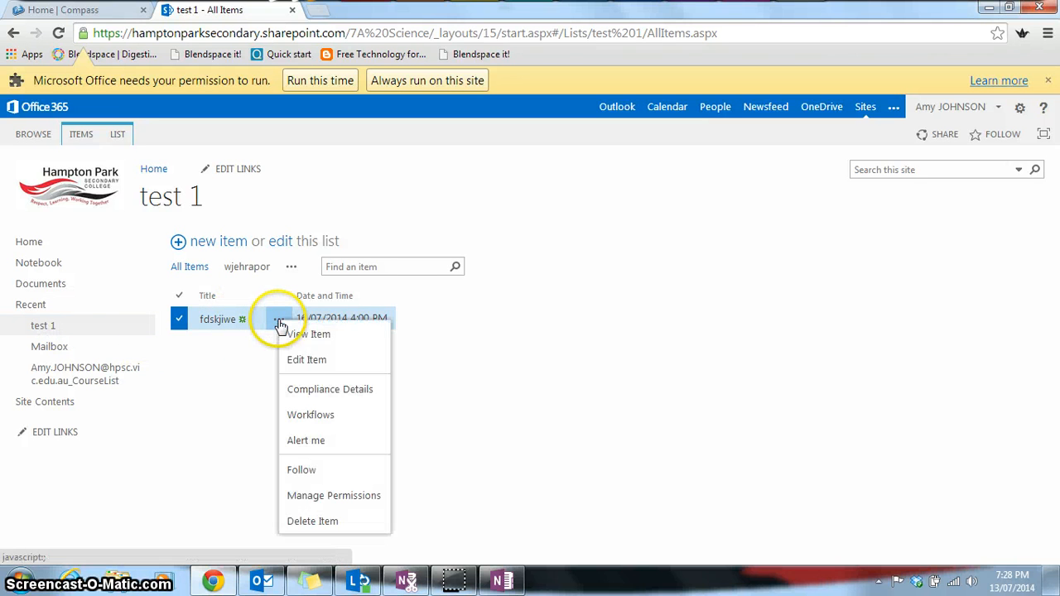
left_click(305, 361)
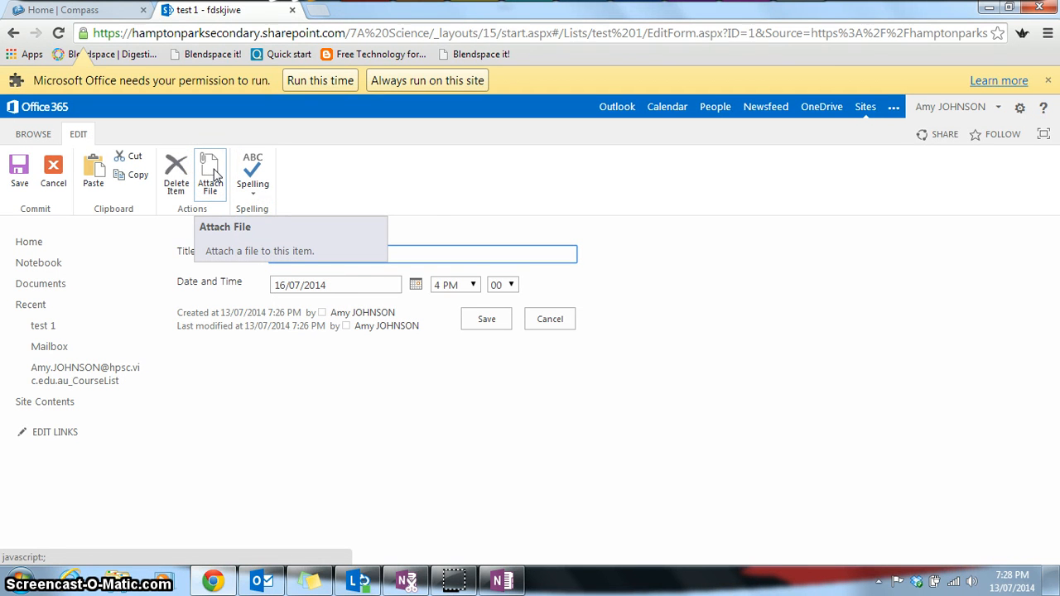
left_click(555, 323)
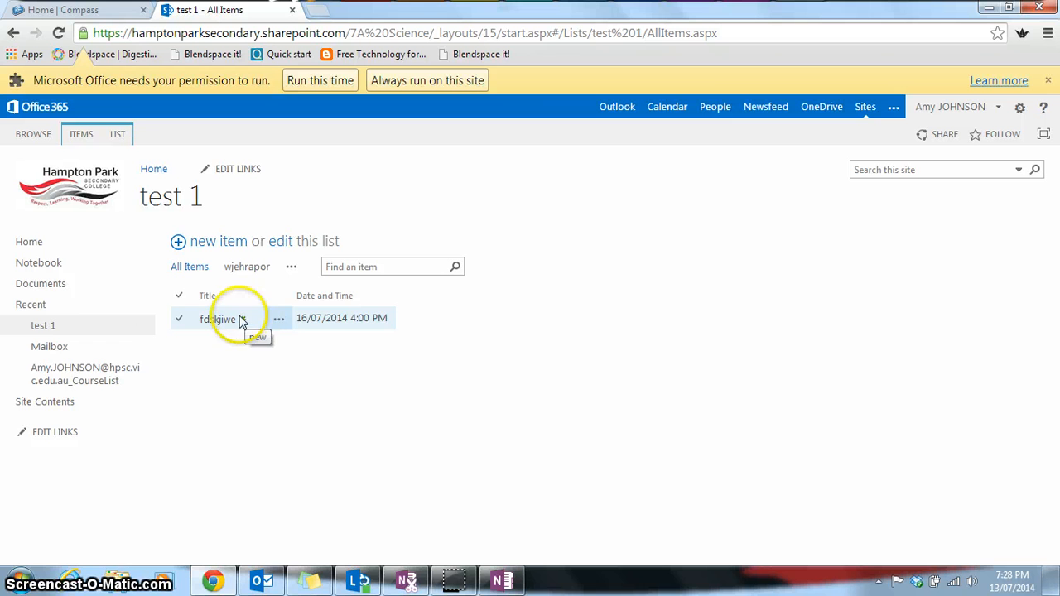
Step: Add a Tasks app named "test1" to the site
left_click(62, 403)
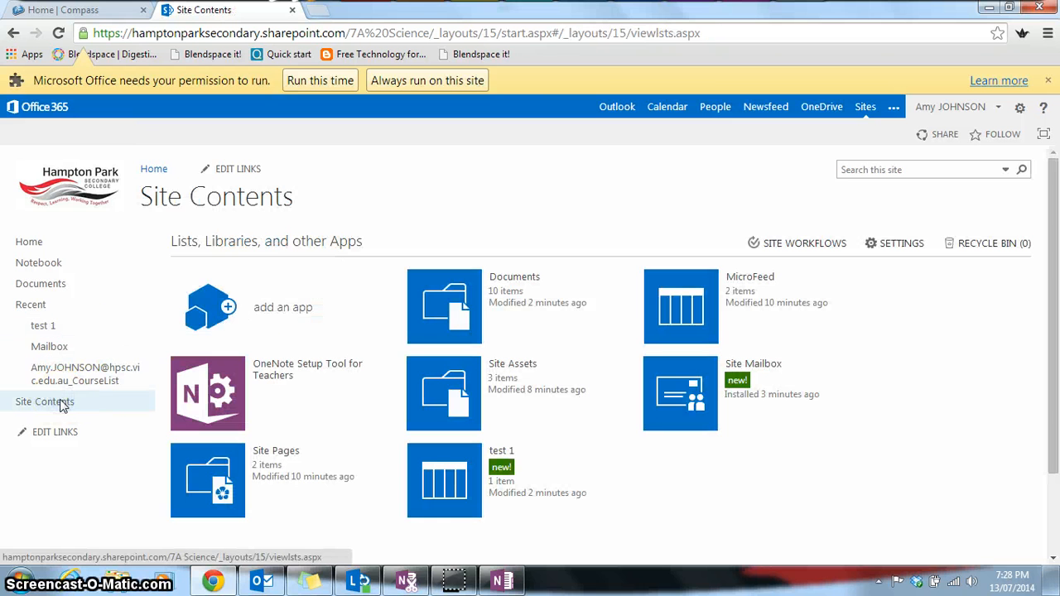
left_click(270, 308)
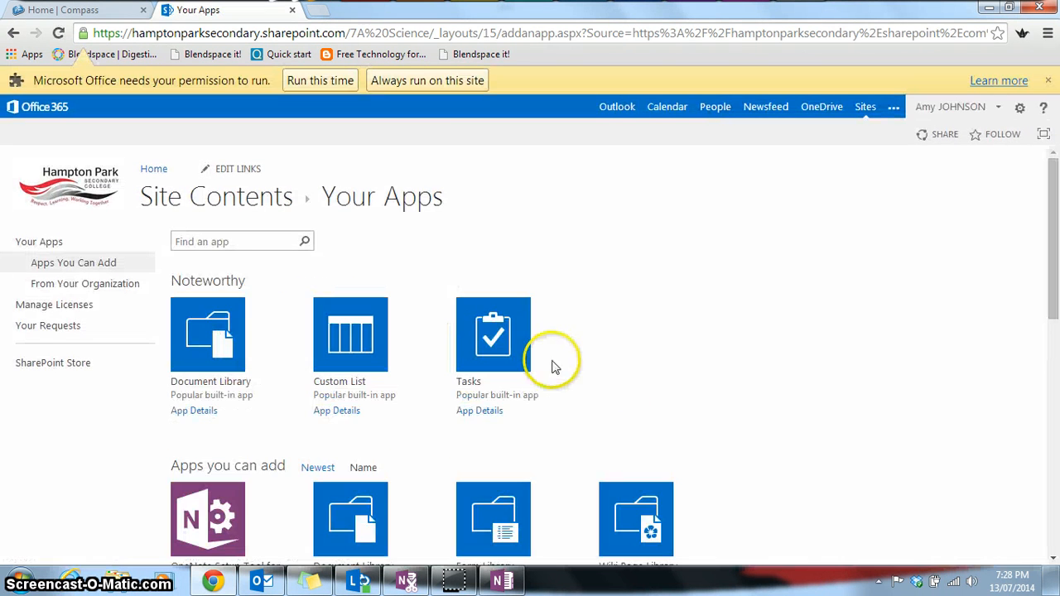
left_click(506, 347)
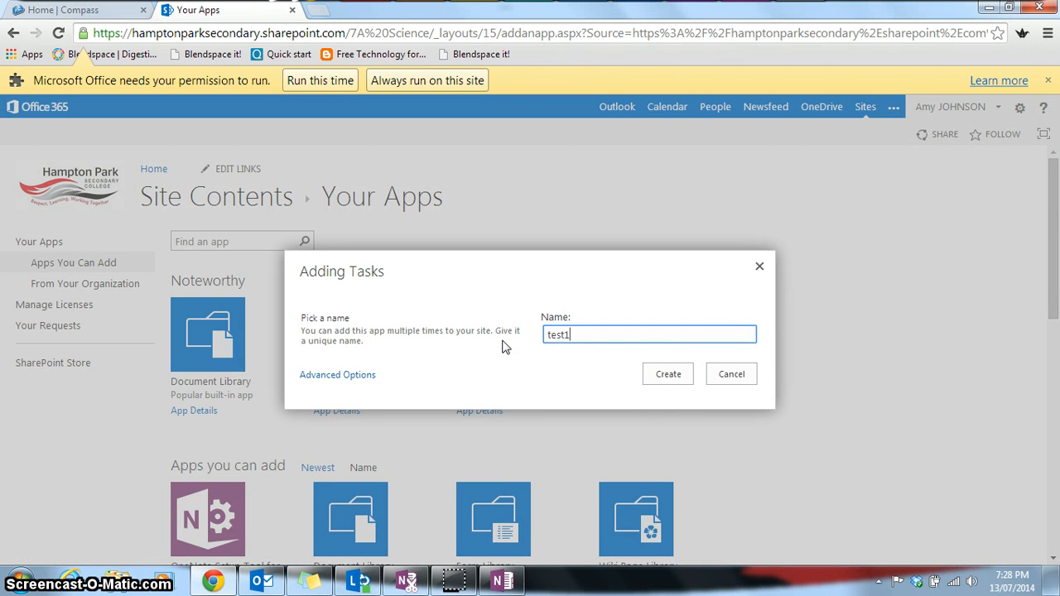
left_click(665, 385)
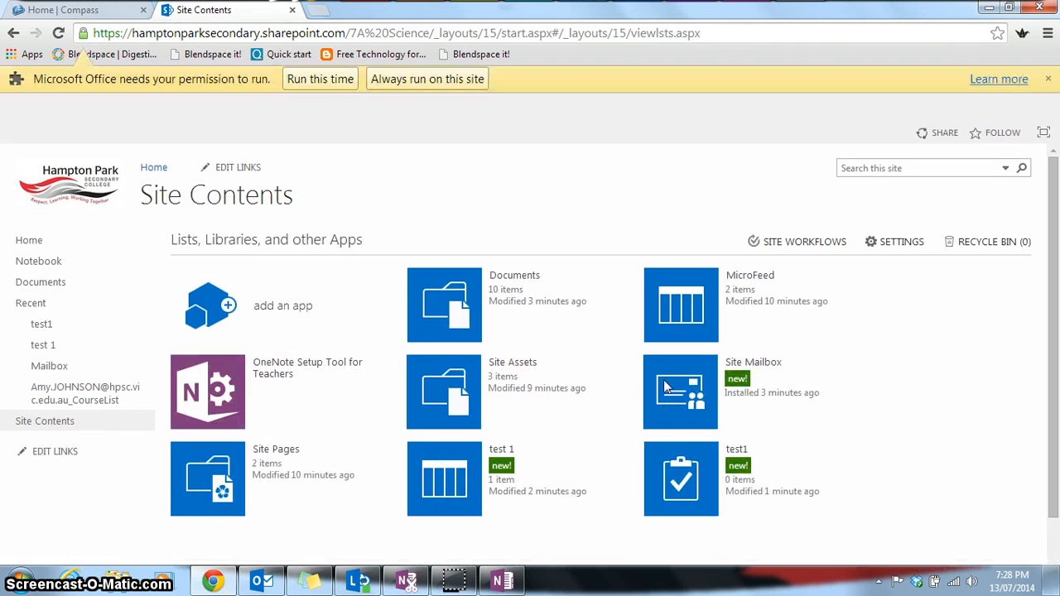
Step: Create a task named "dslfkjsdf" in the test1 task list with start date 13/07/2014 and due date 19/07/2014, and save it
left_click(50, 327)
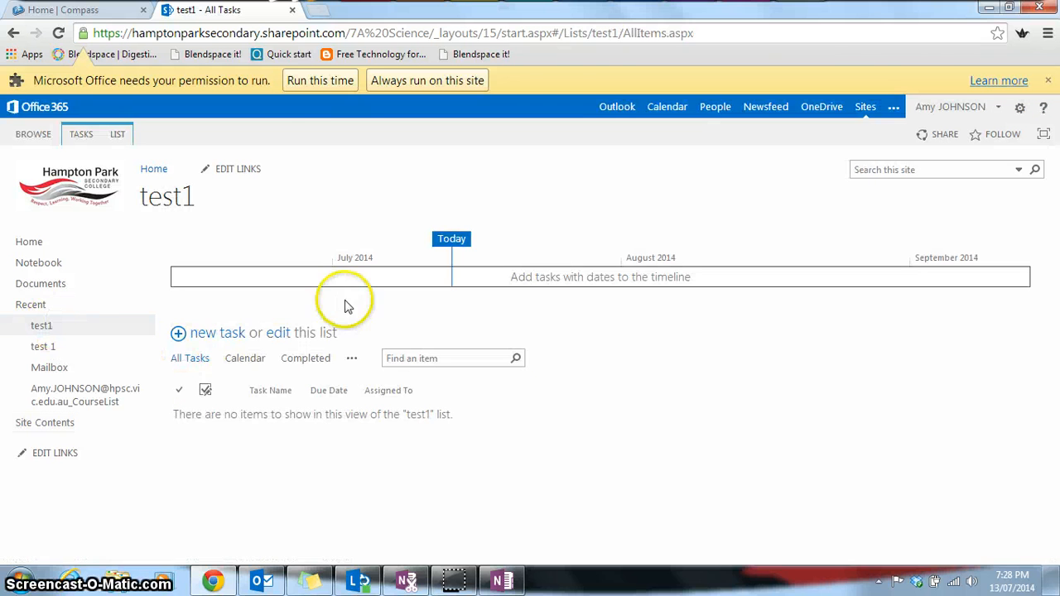
left_click(235, 334)
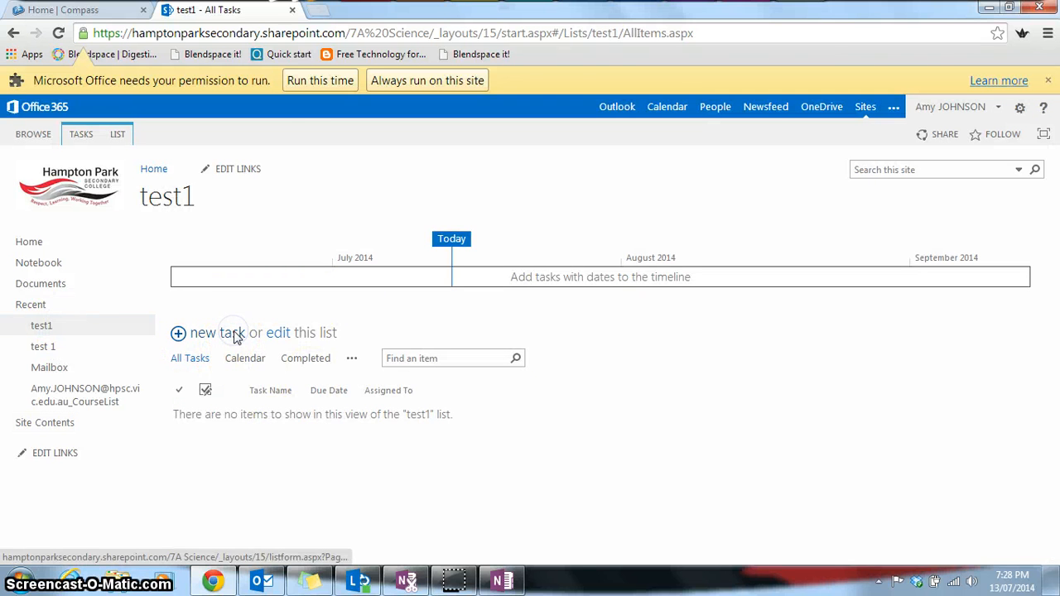
type("dslfkjsdf")
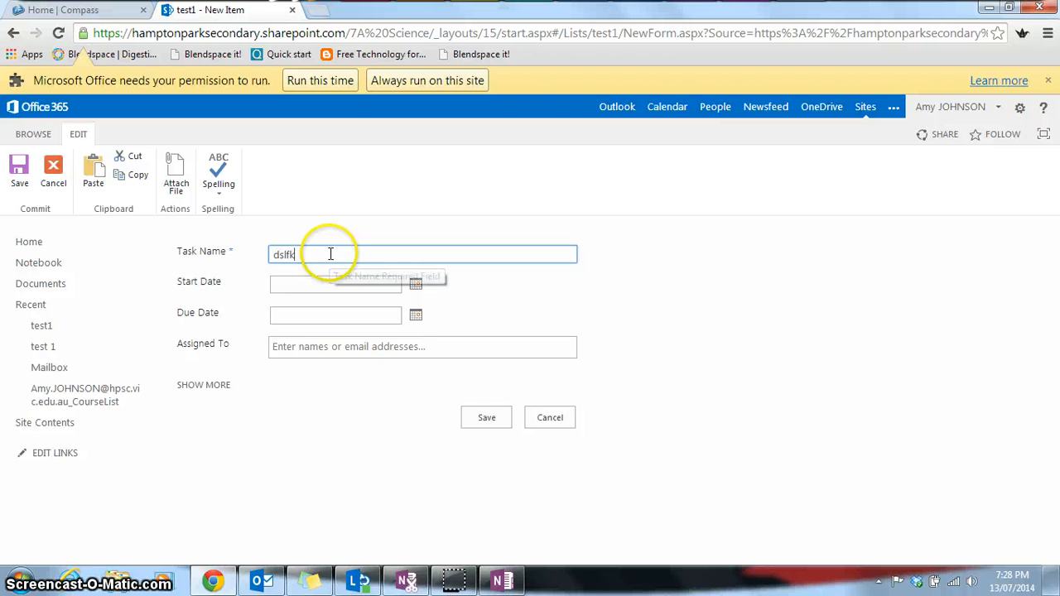
left_click(415, 284)
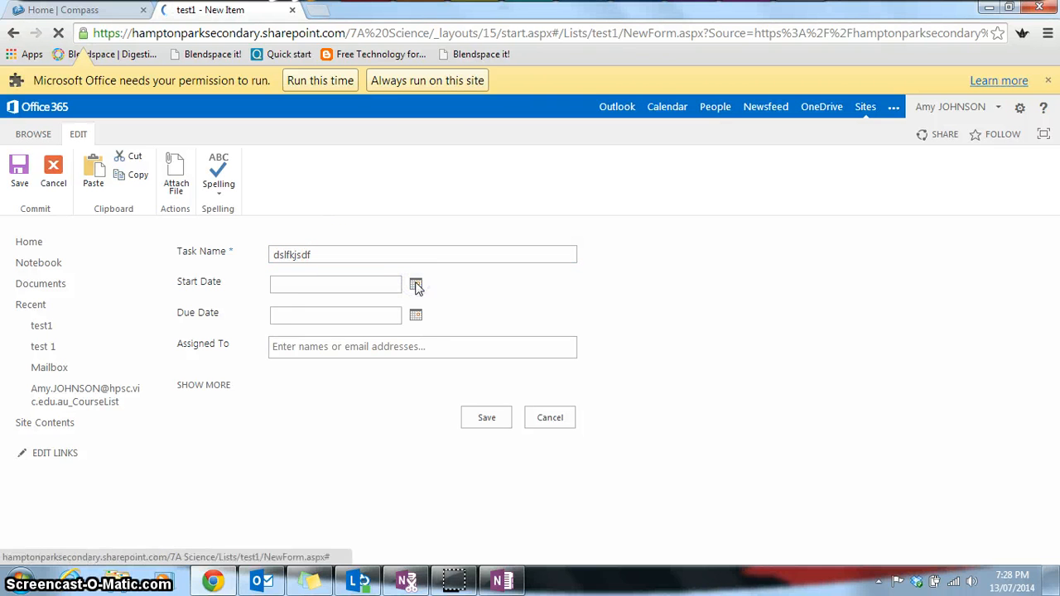
left_click(415, 358)
left_click(417, 318)
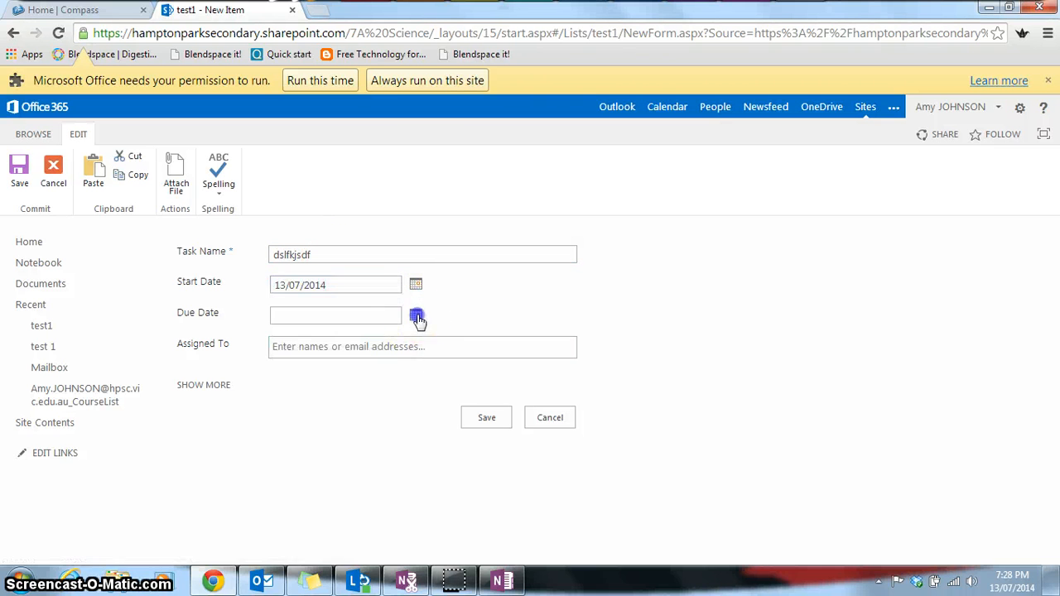
left_click(388, 410)
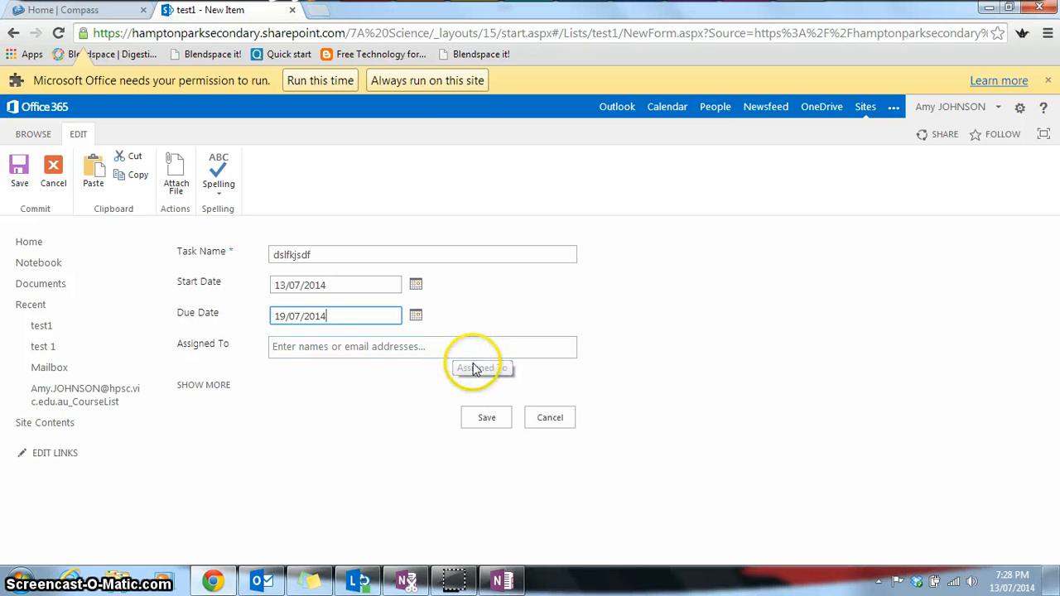
left_click(488, 418)
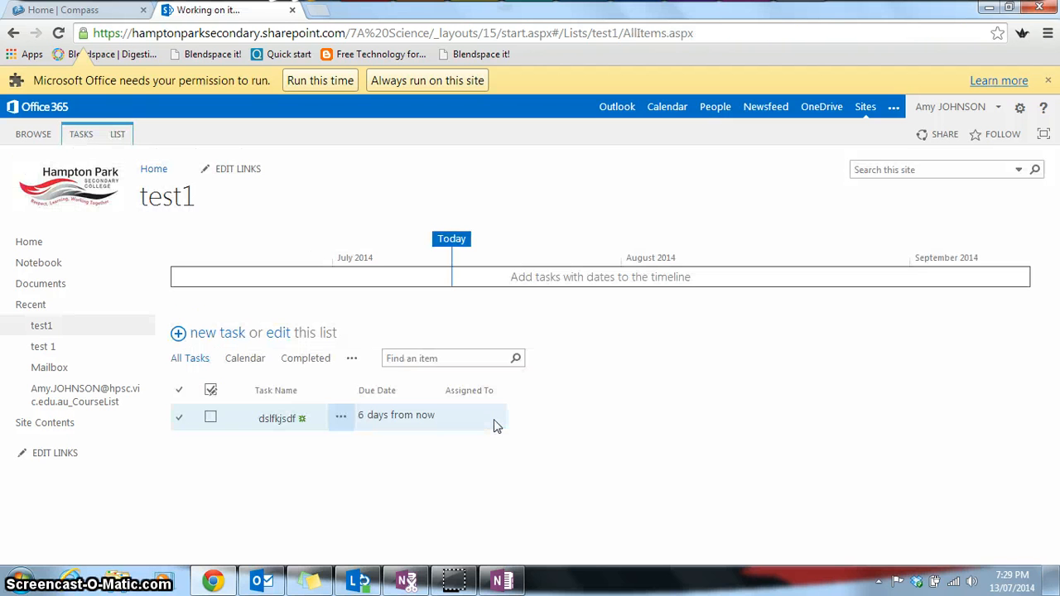
Step: Show the test1 tasks as a calendar, inspect the dslfkjsdf task's details and edit form, and return to the calendar
left_click(246, 359)
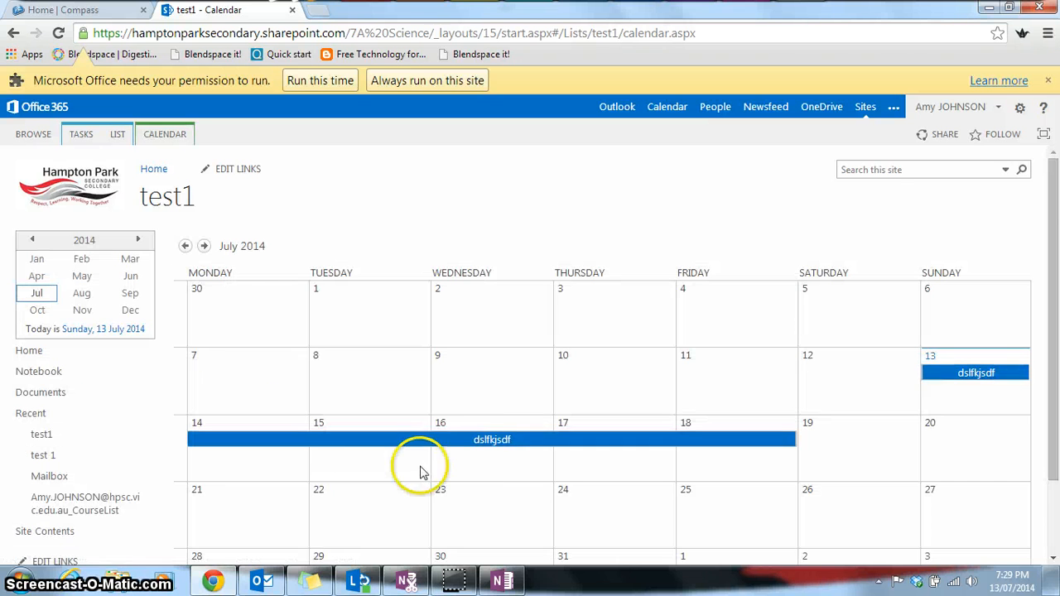
left_click(479, 440)
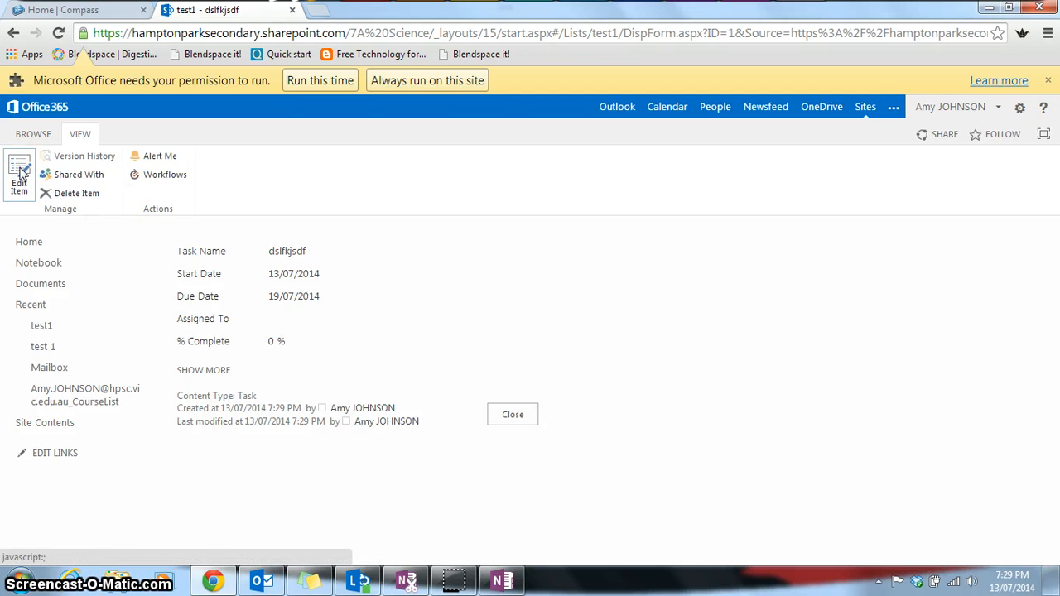
left_click(23, 172)
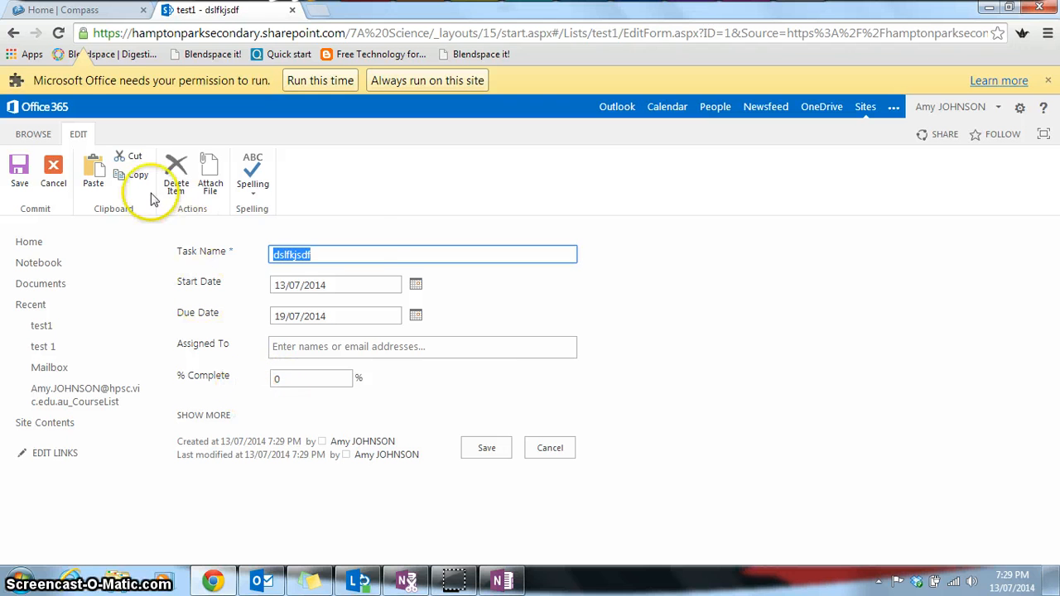
left_click(35, 139)
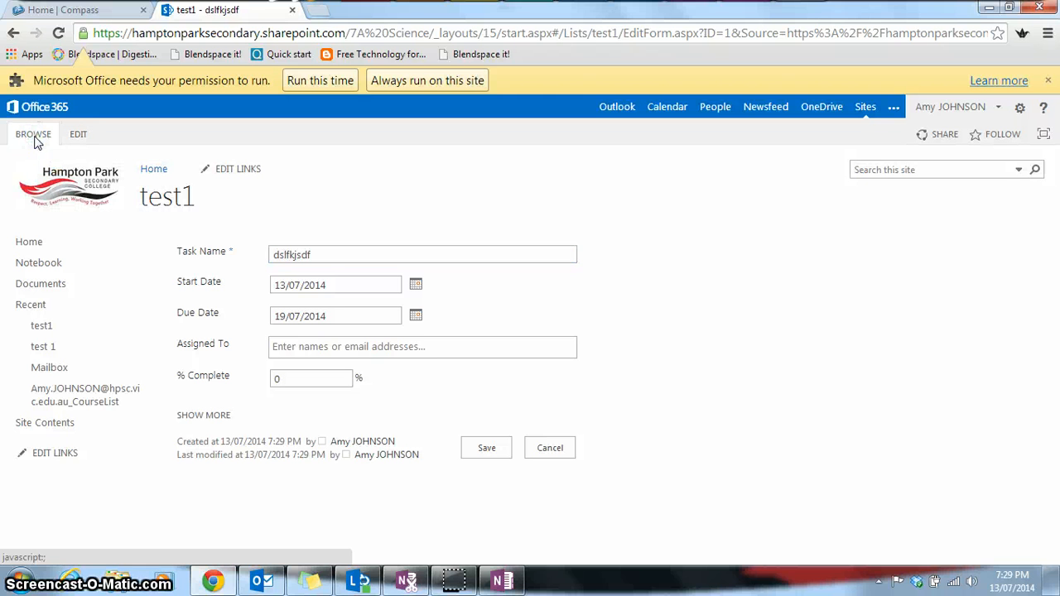
left_click(14, 33)
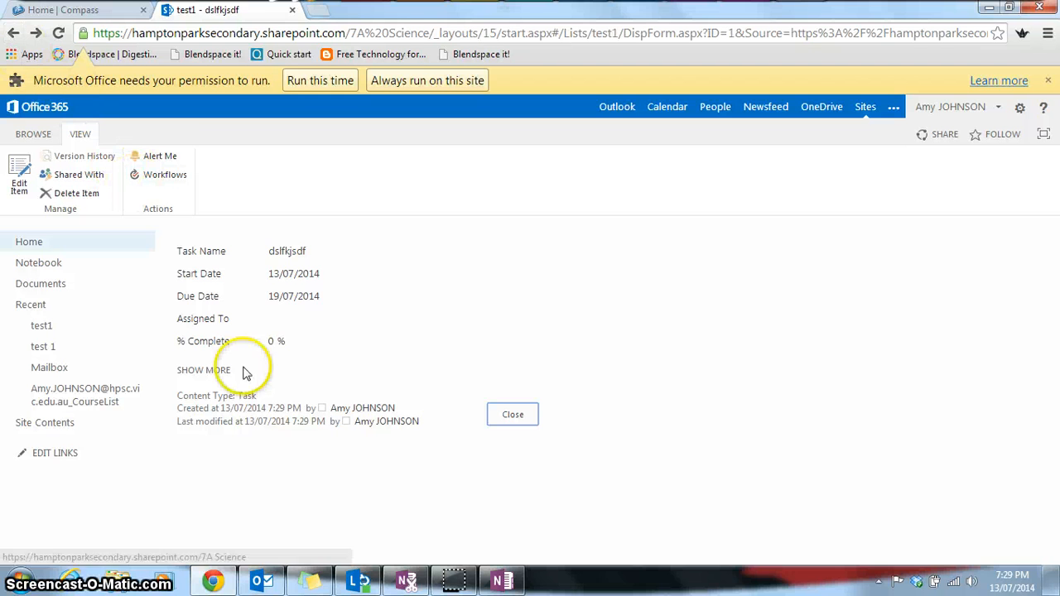
left_click(12, 34)
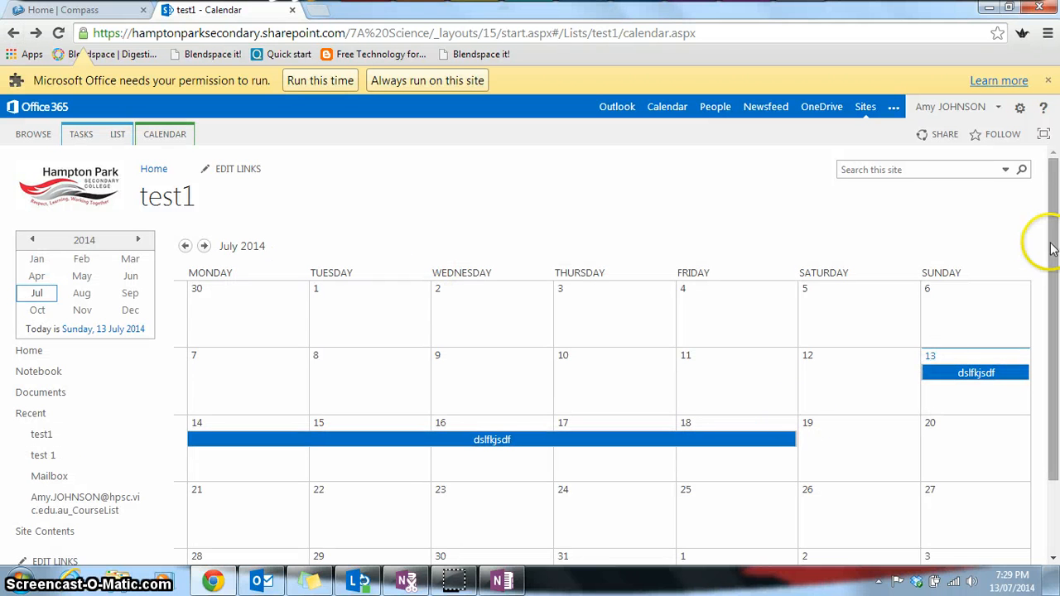
Step: Go back to the Site Contents page and look over the site's lists, libraries and apps
left_click_drag(1055, 227, 1056, 320)
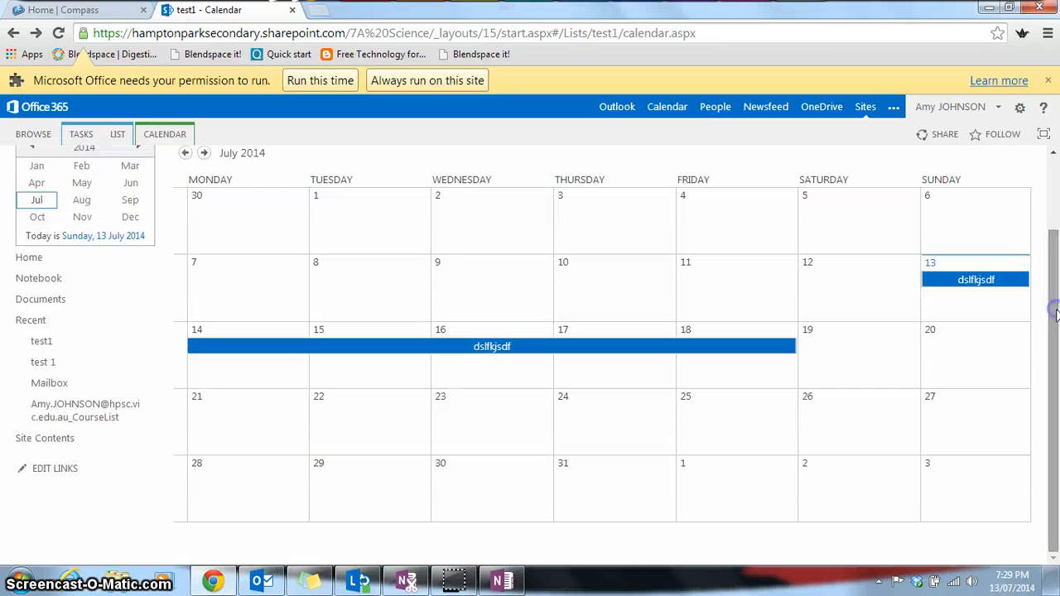
left_click(42, 439)
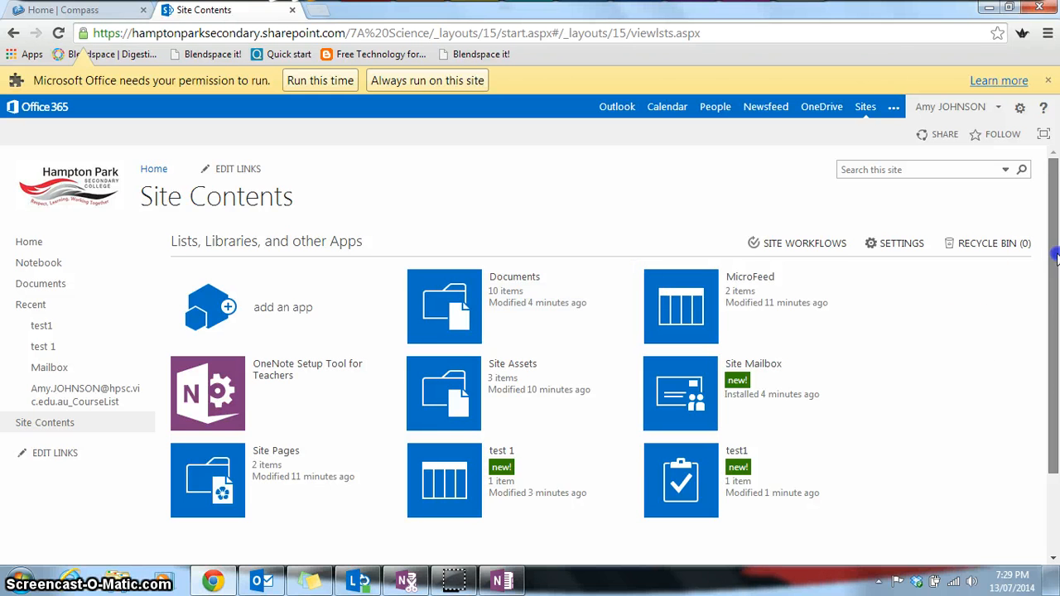
mouse_move(1056, 259)
left_mouse_down()
mouse_move(1056, 340)
mouse_move(1050, 240)
left_mouse_up()
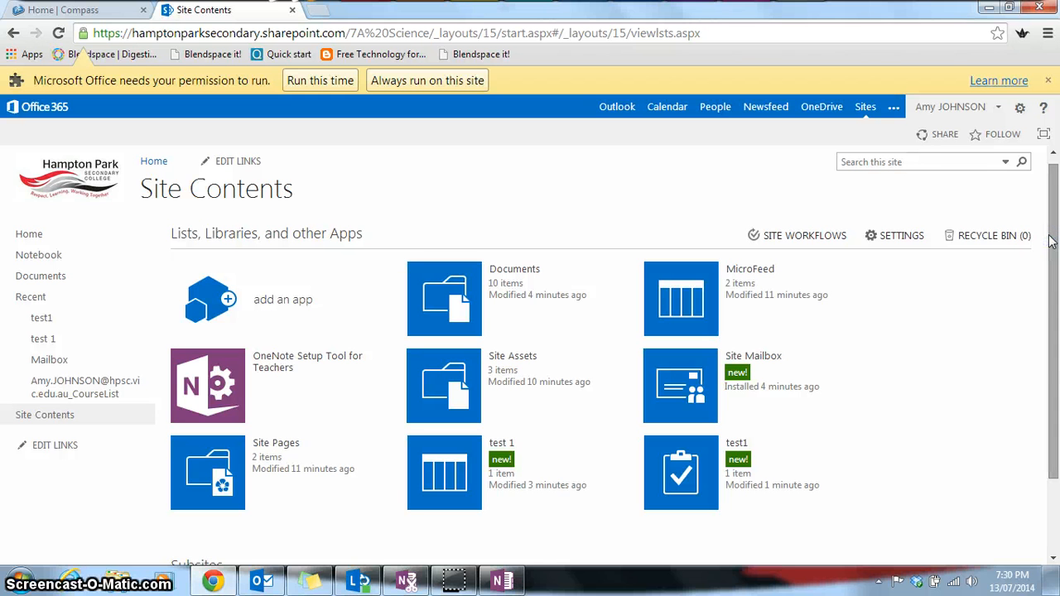